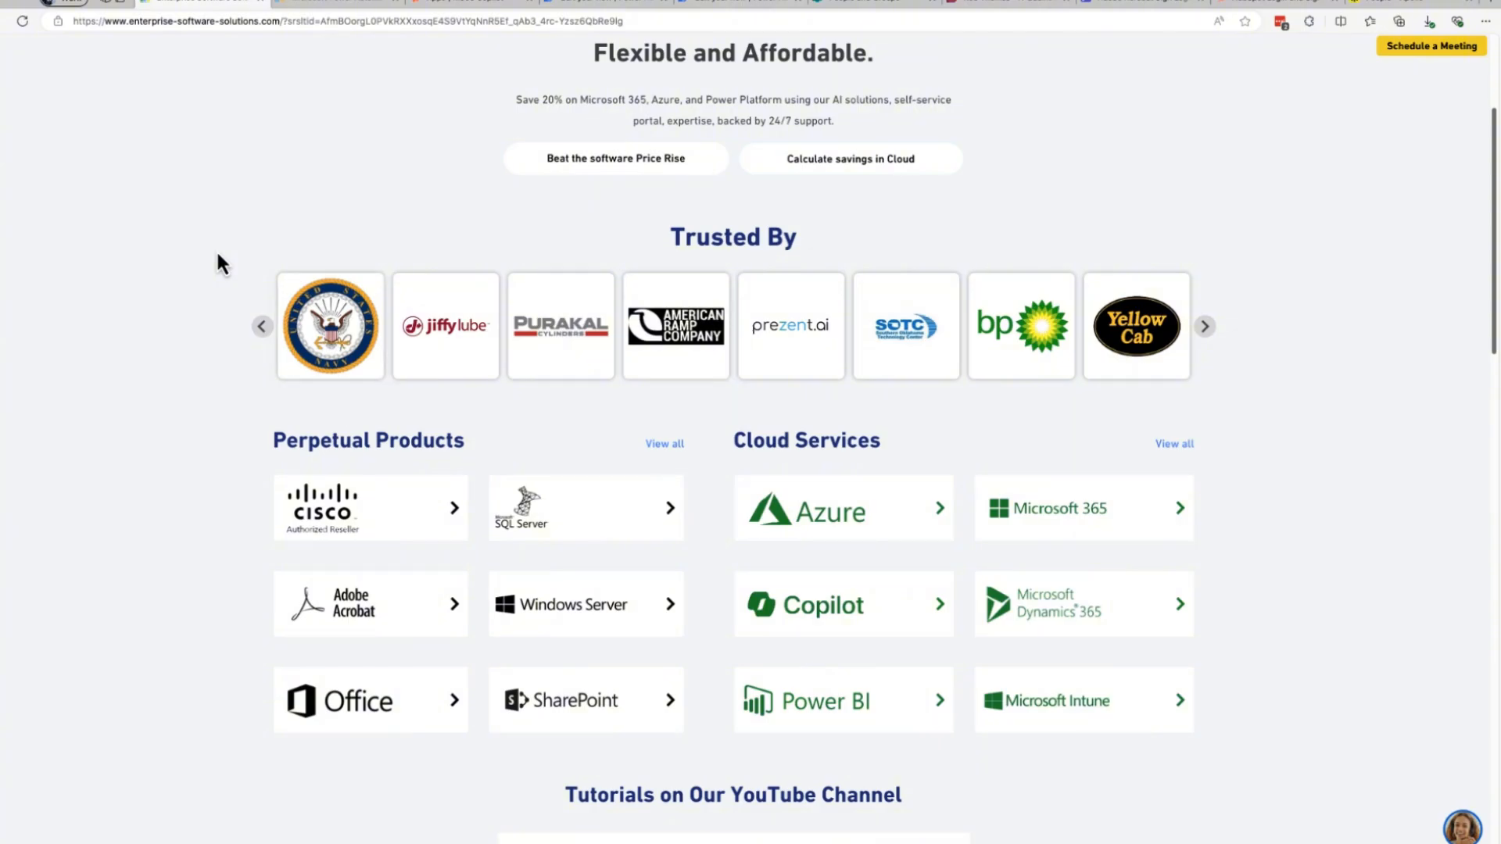
# Open Power Automate from the Microsoft 365 Copilot apps page and bring its home page into view
pyautogui.scroll(3, 281, 227)
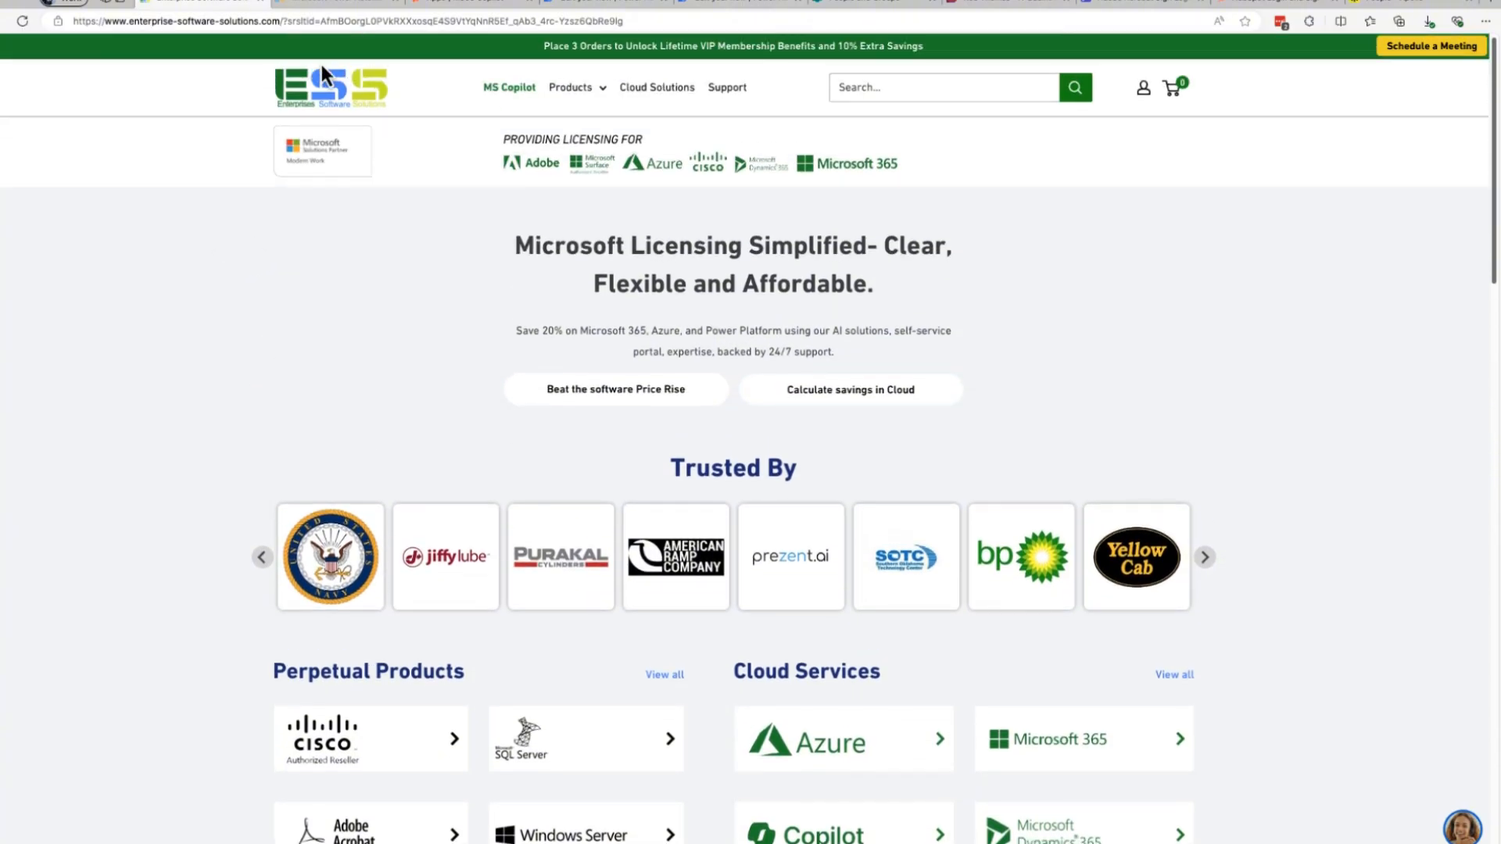
pyautogui.click(350, 5)
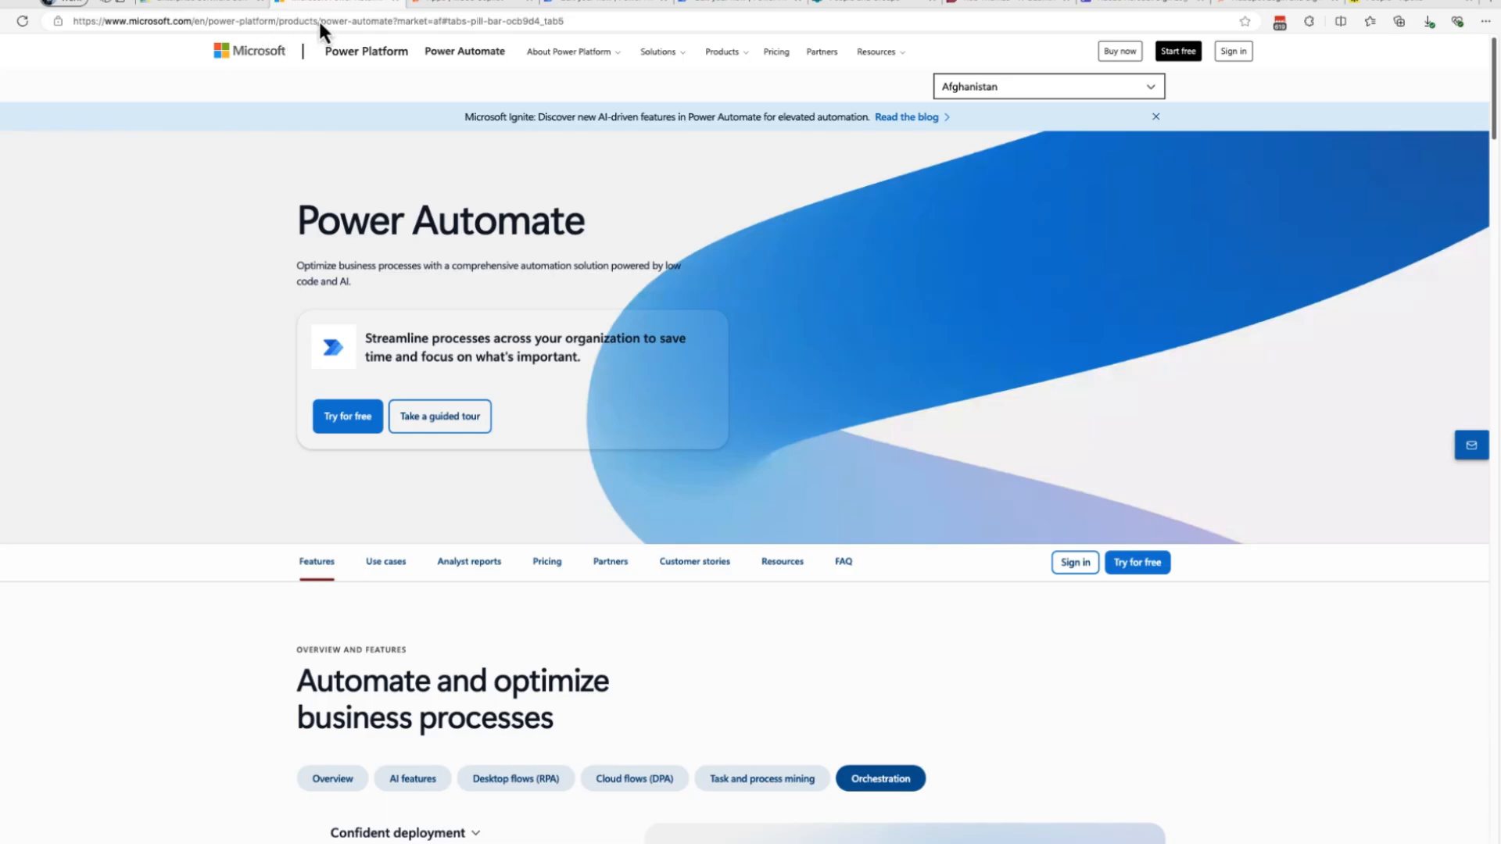
pyautogui.click(450, 7)
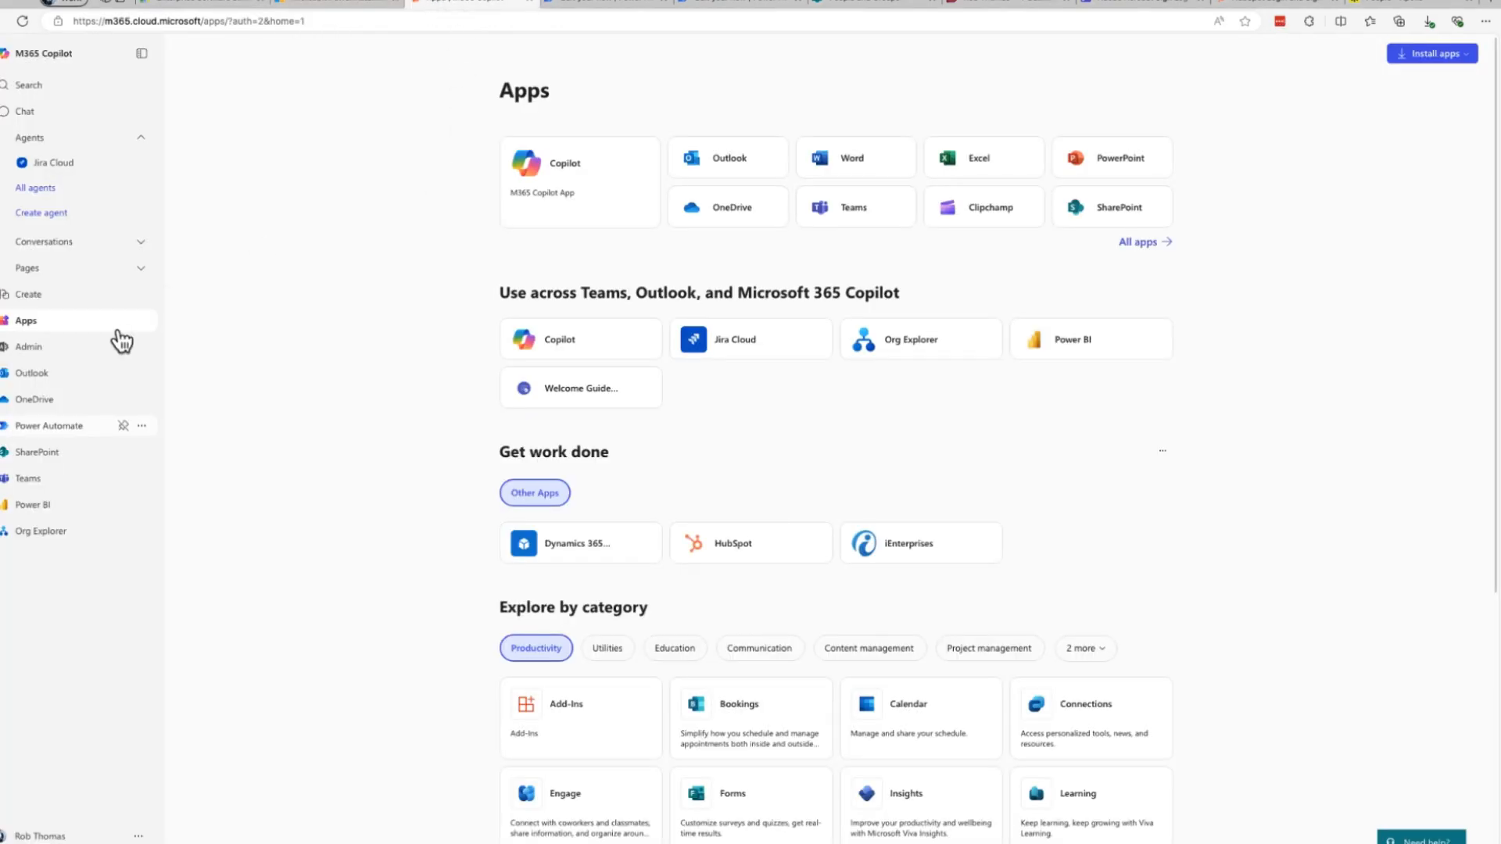
pyautogui.click(55, 429)
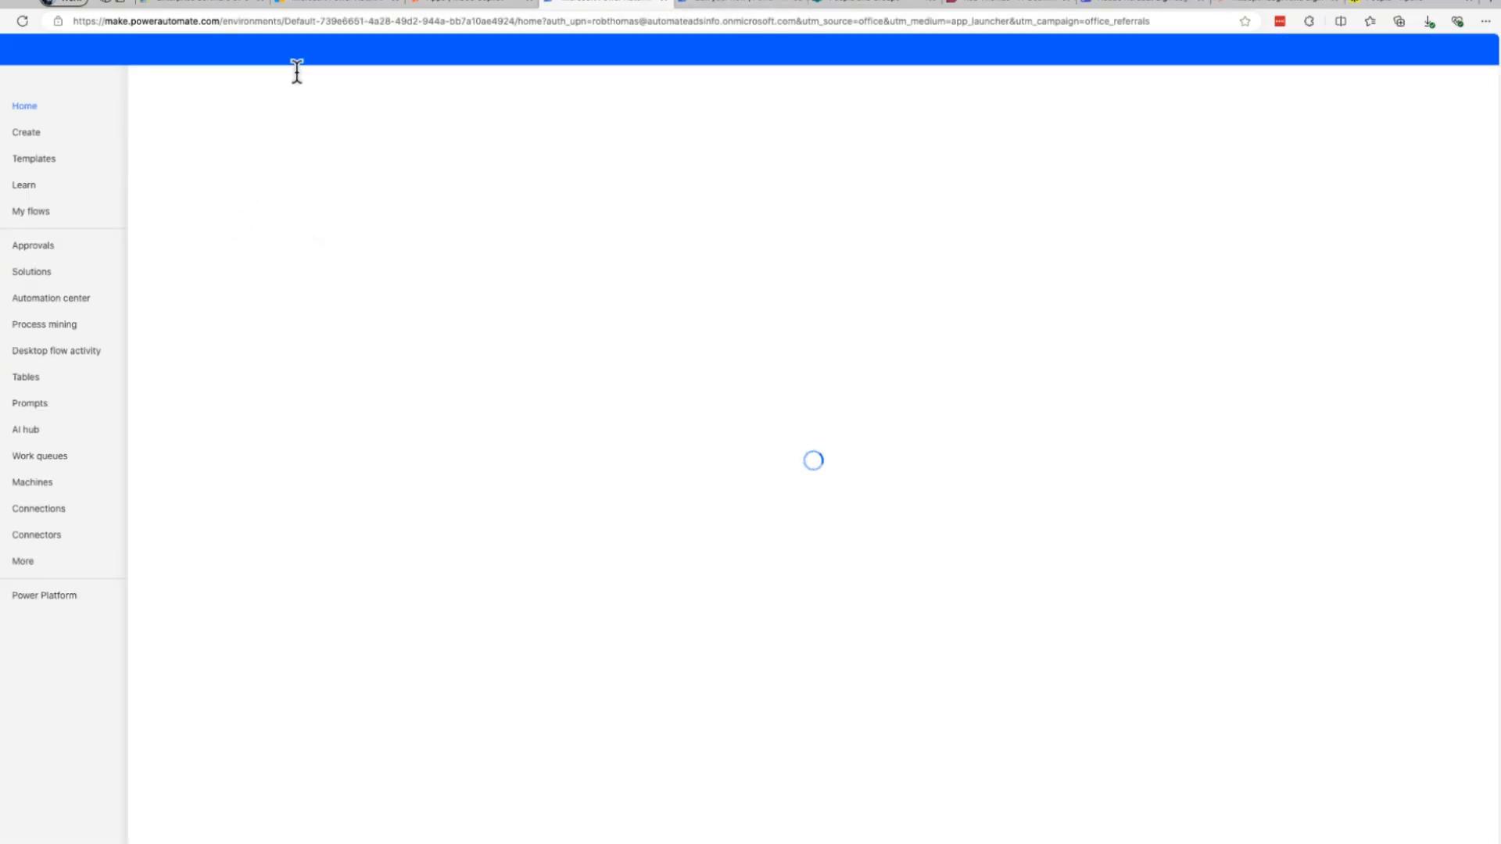
pyautogui.click(464, 3)
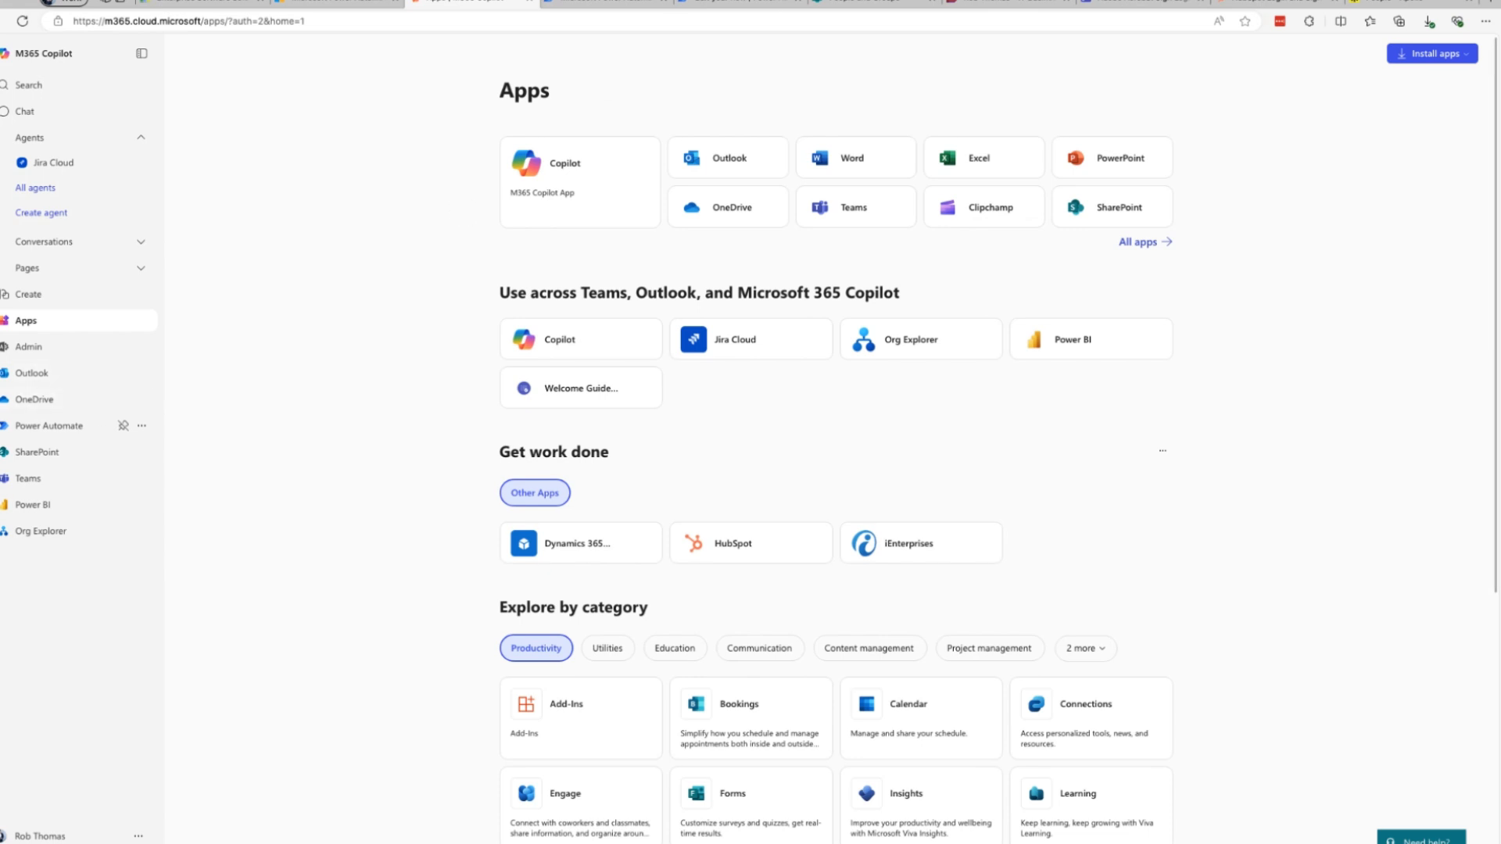
pyautogui.click(602, 3)
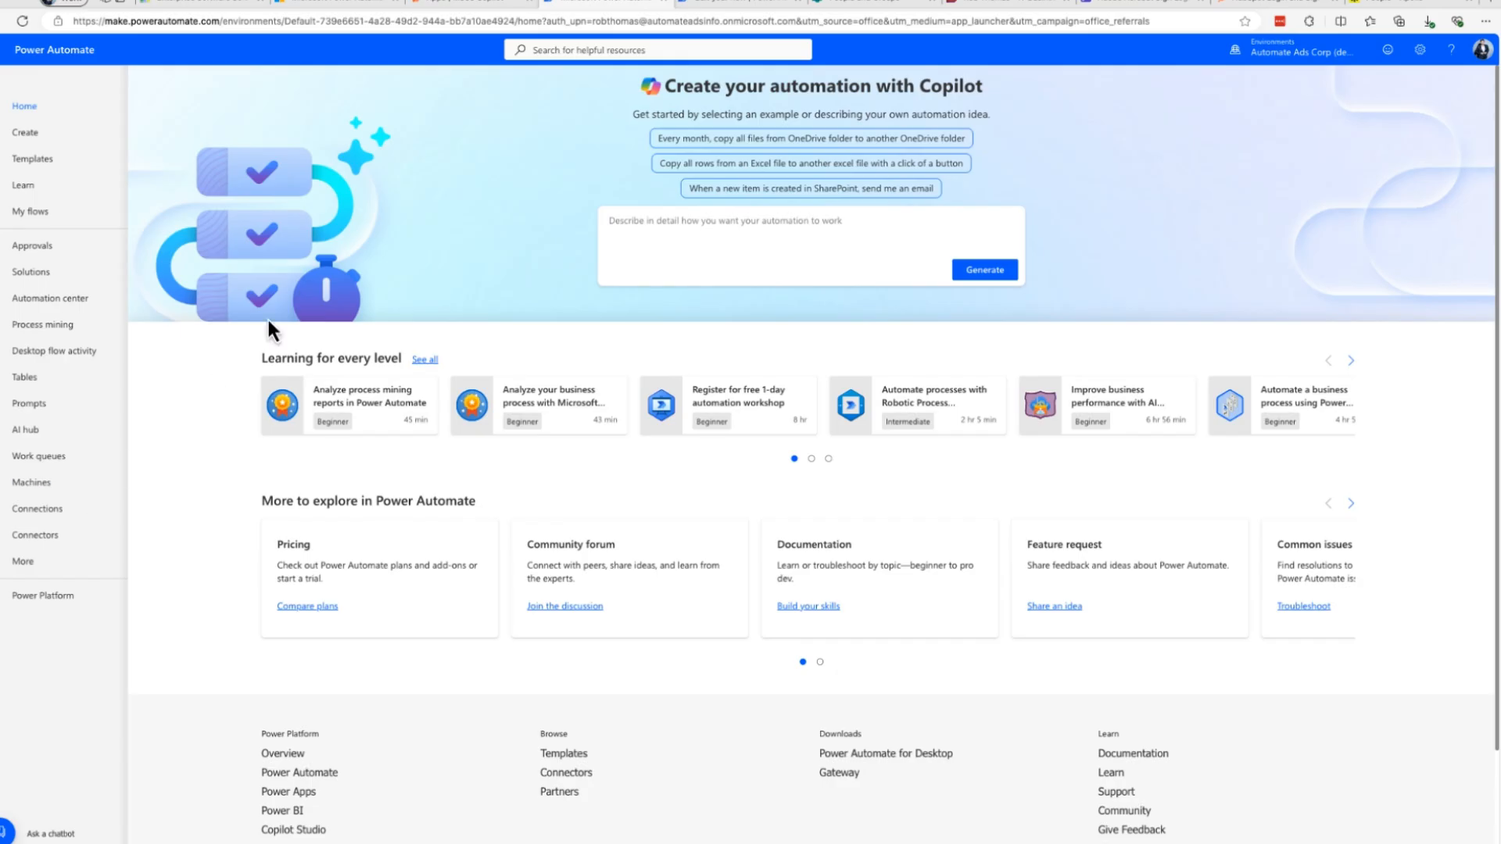
# Generate a flow with Copilot from the prompt "send me an email when someone adds a requirement to a list in SharePoint"
pyautogui.click(636, 232)
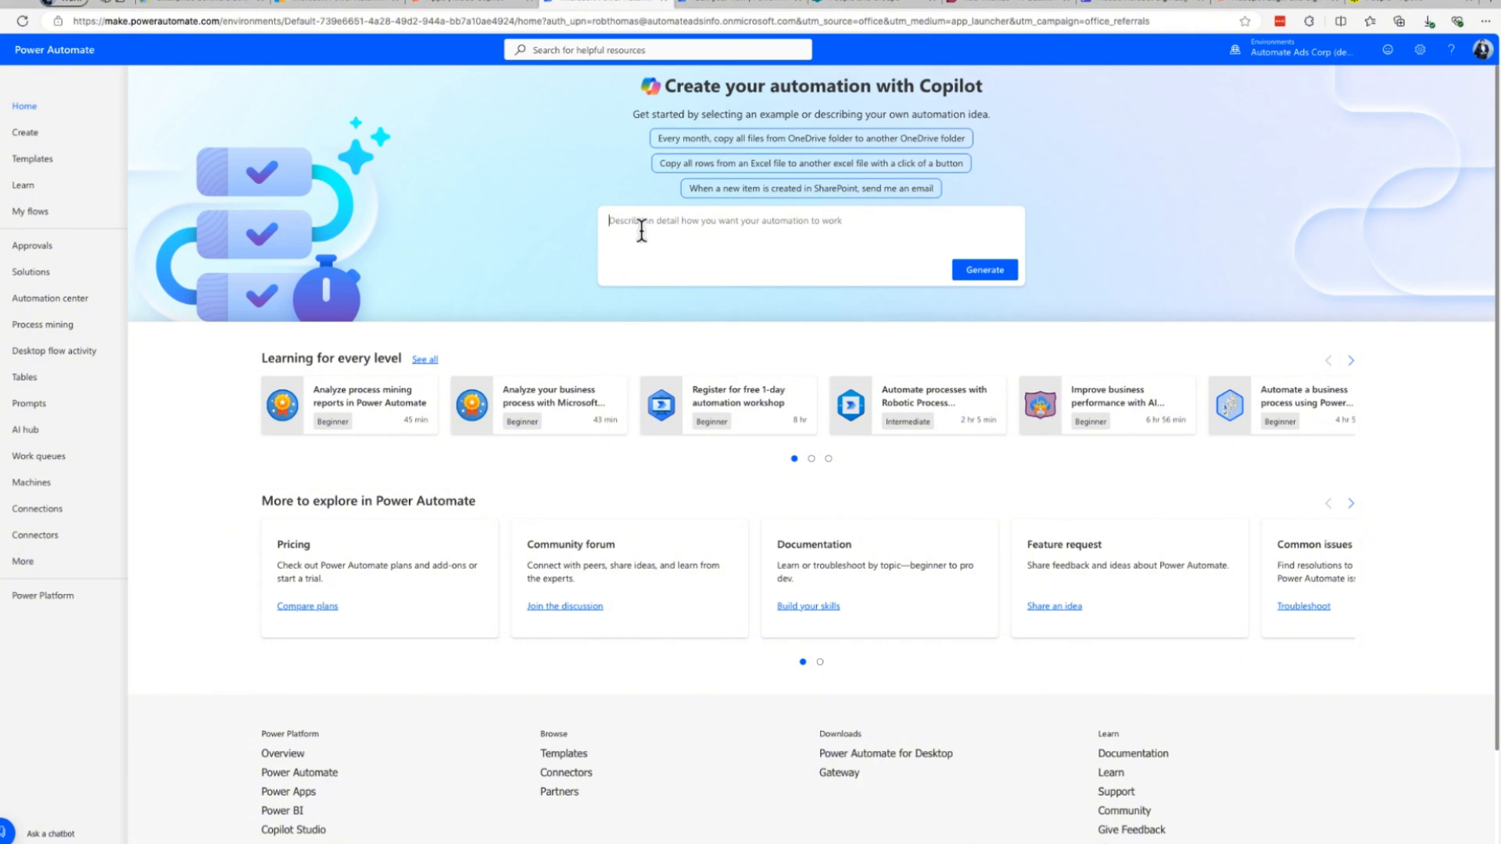
pyautogui.write('send me an email when someone adds a requirement to a list in SharePoint')
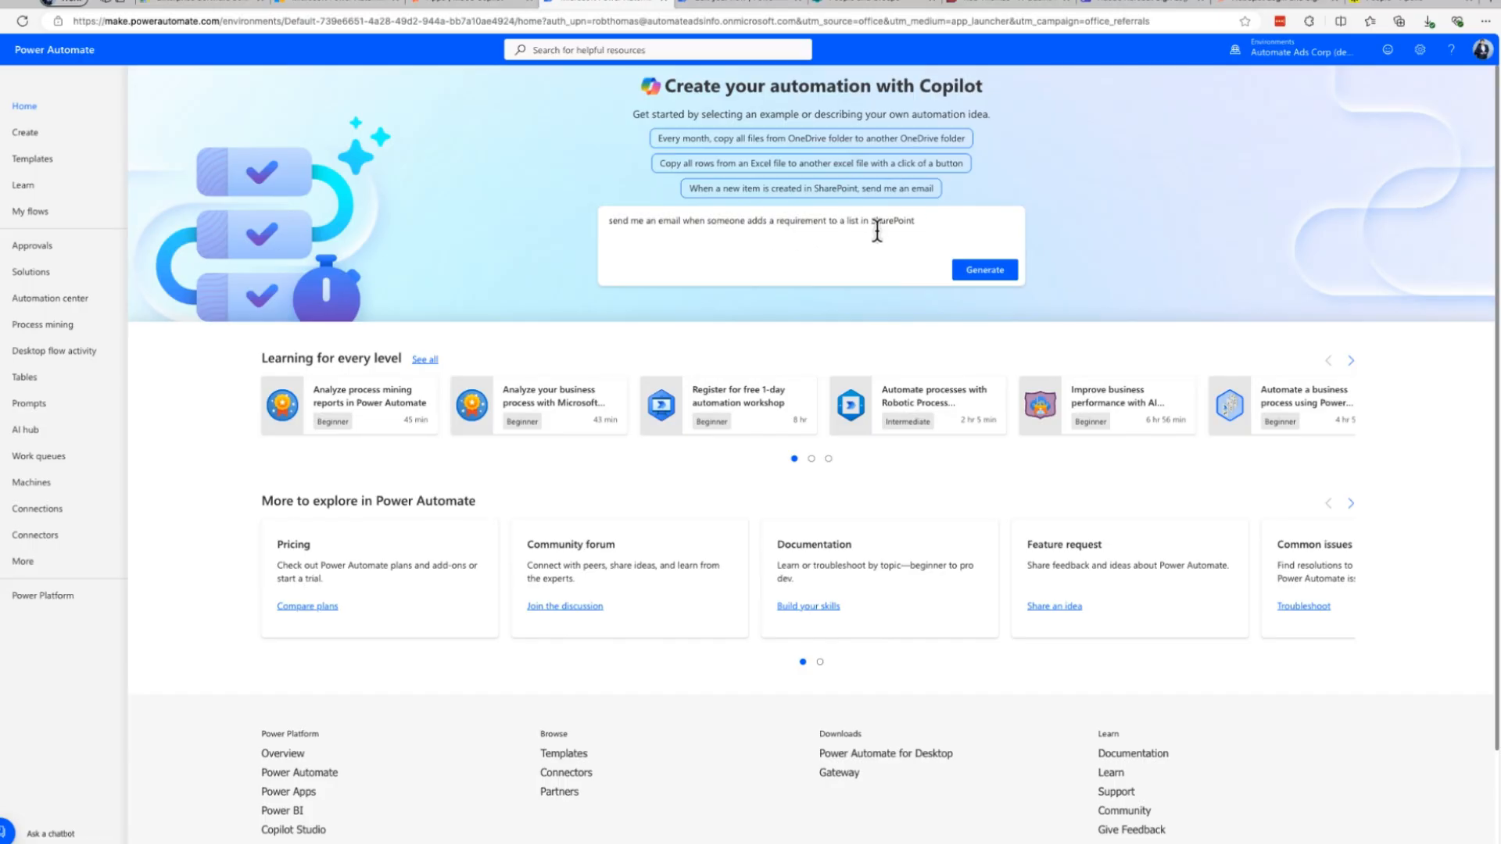
pyautogui.click(986, 271)
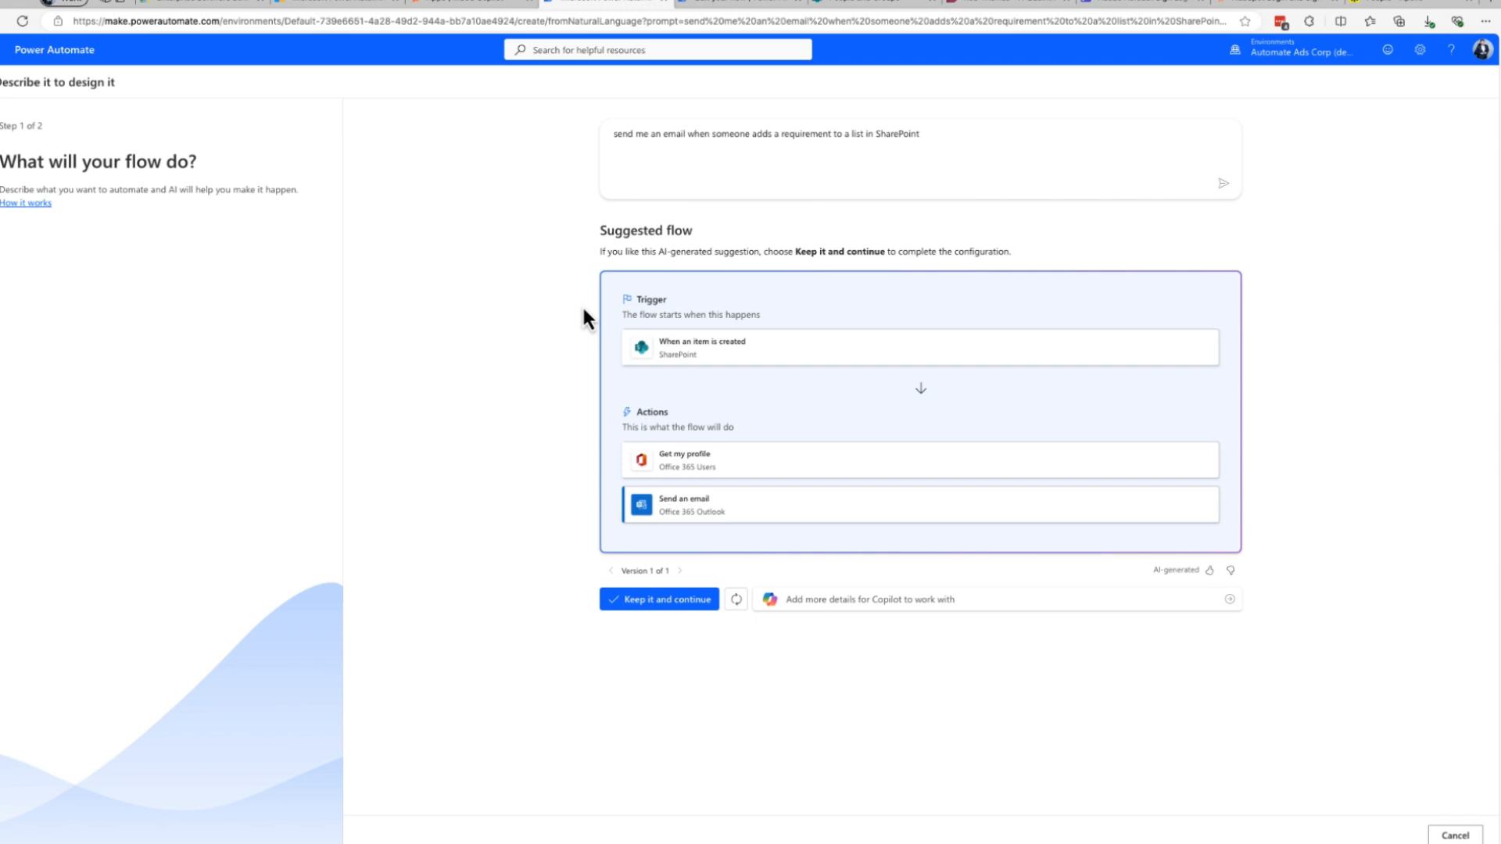
pyautogui.click(848, 599)
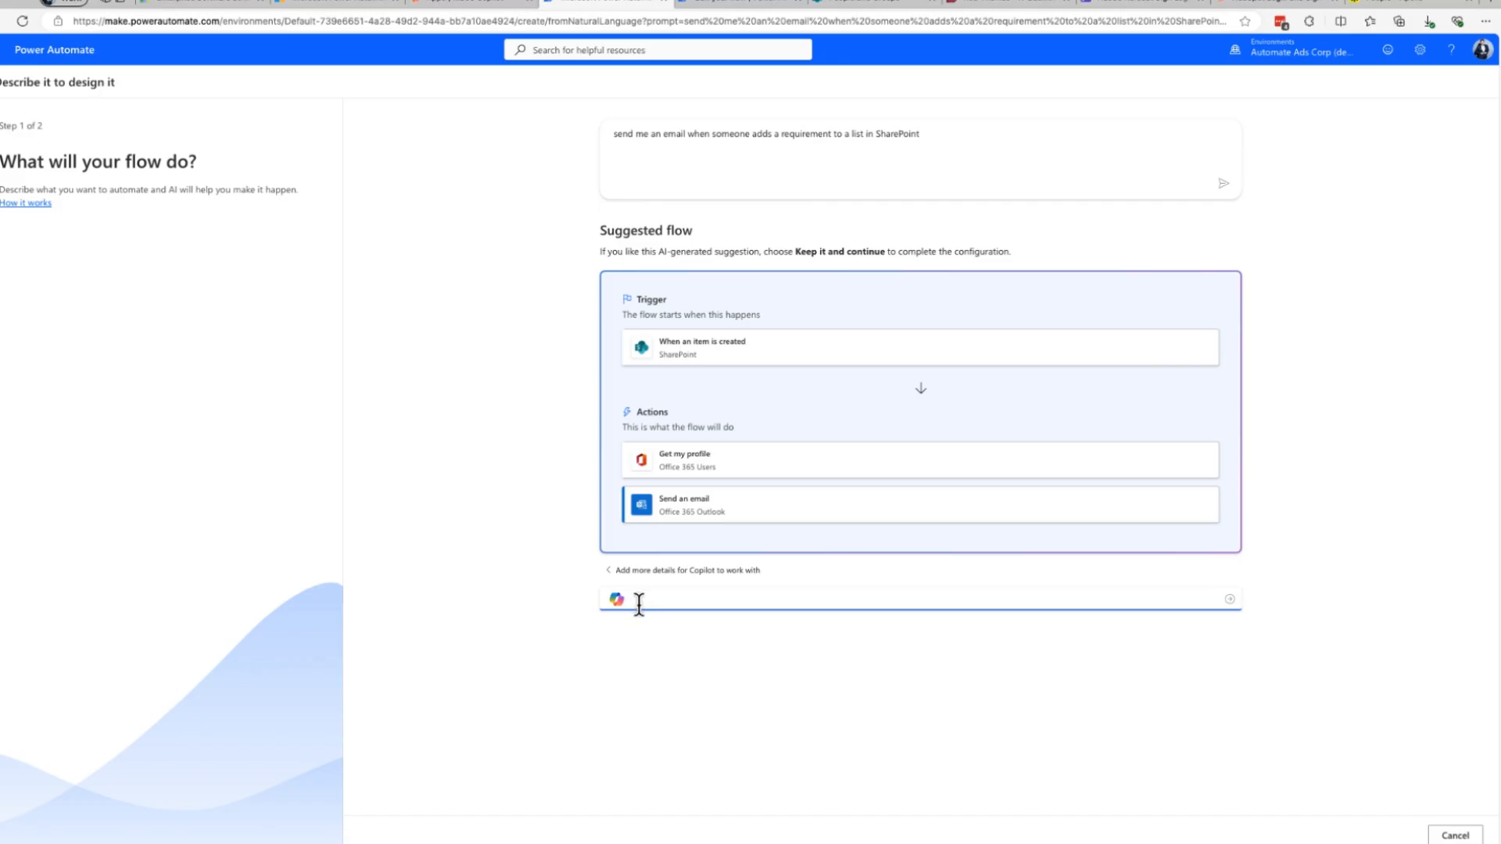
pyautogui.write('add on')
pyautogui.write('updating an exis')
pyautogui.press('BackSpace')
pyautogui.write('tin')
pyautogui.press('BackSpace')
pyautogui.press('BackSpace')
pyautogui.press('BackSpace')
pyautogui.press('BackSpace')
pyautogui.write('isting excel')
pyautogui.moveTo(773, 613); pyautogui.dragTo(627, 604)
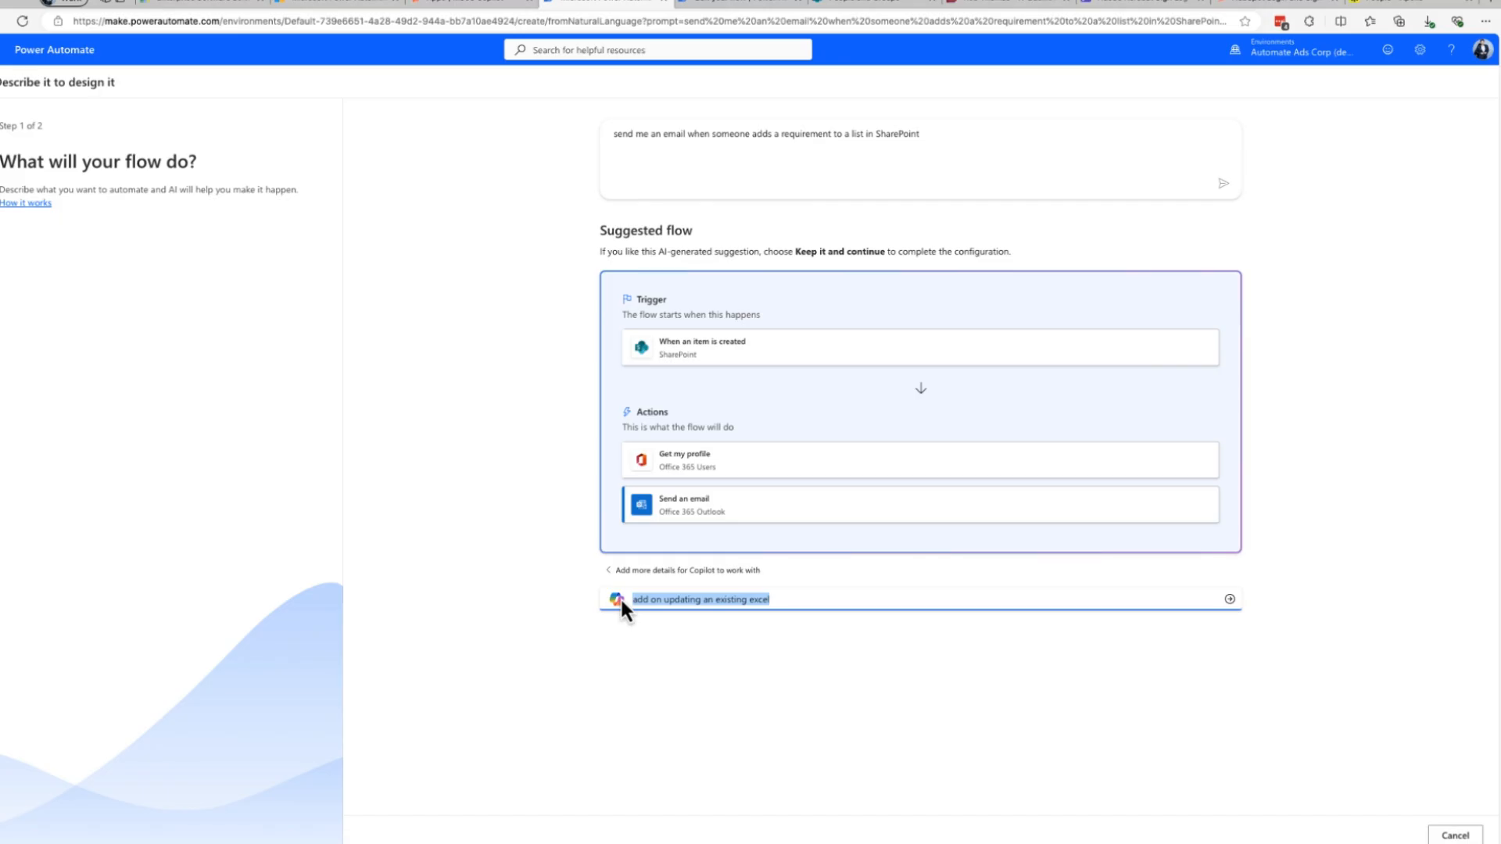
pyautogui.press('BackSpace')
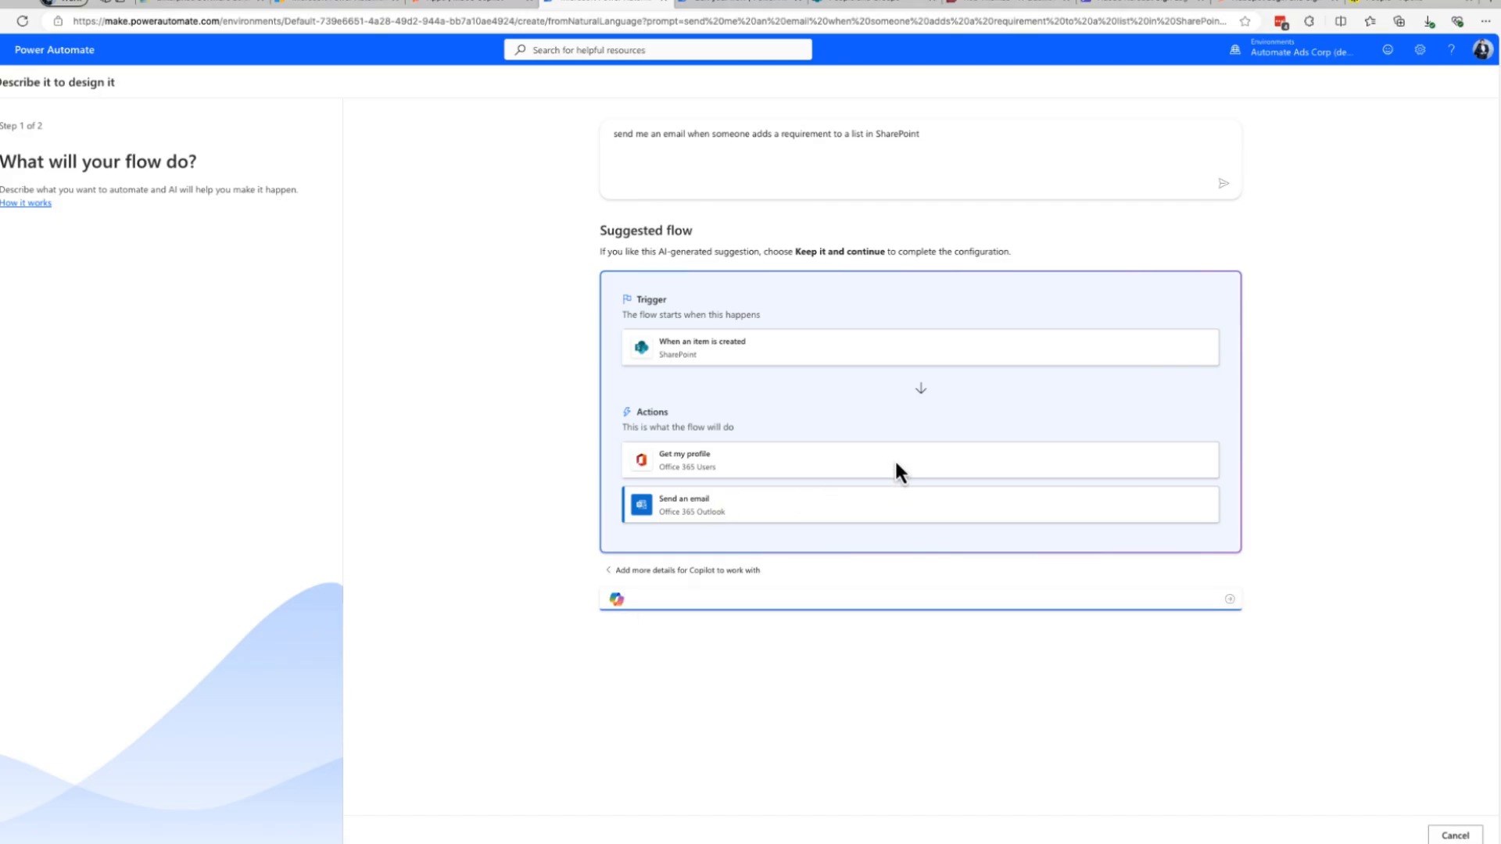
pyautogui.click(622, 656)
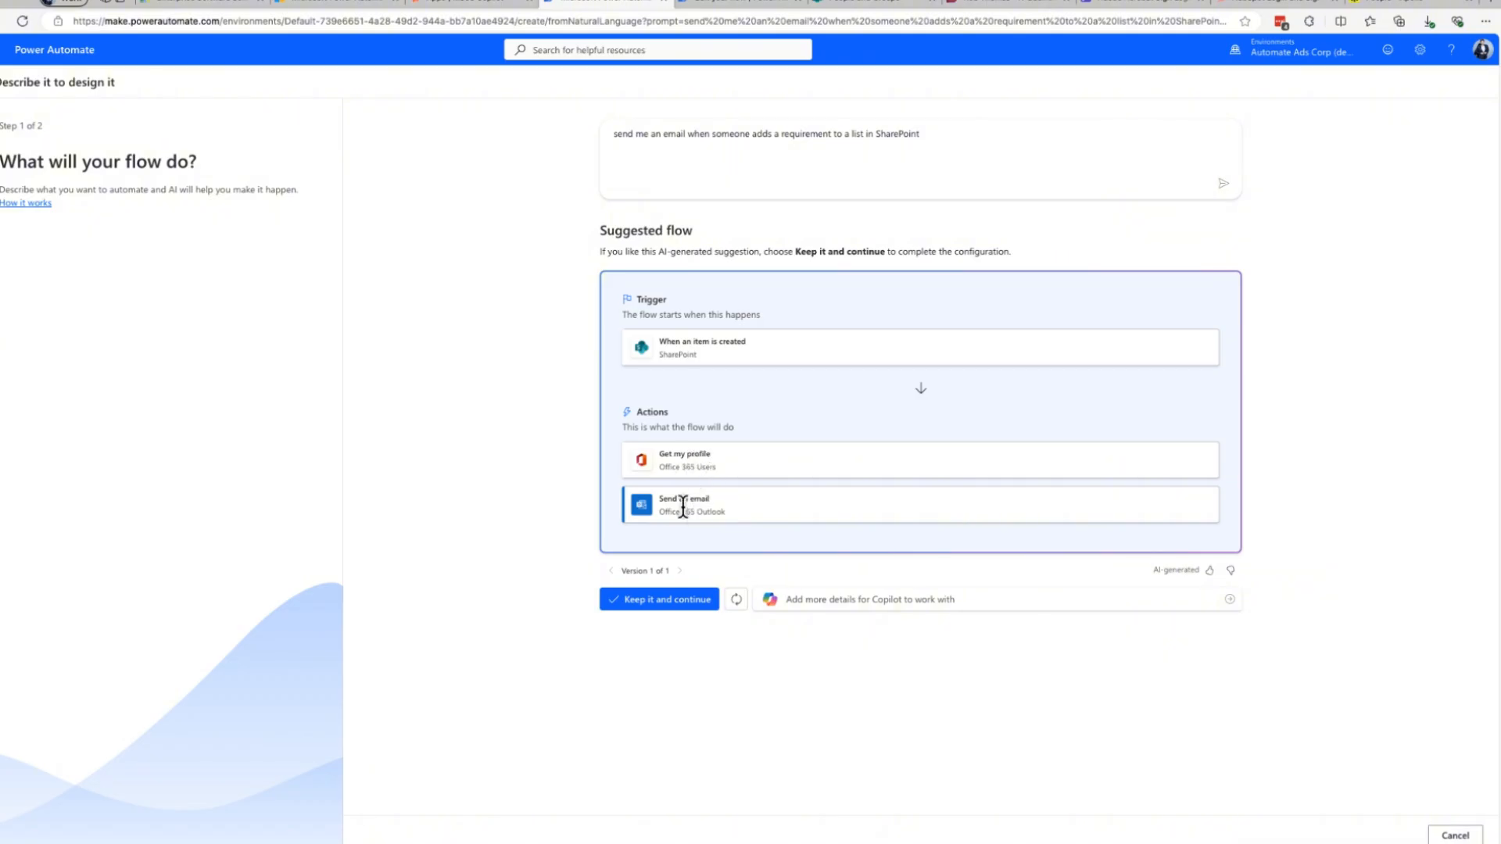
# Keep the suggested flow, review the SharePoint, Office 365 Users and Office 365 Outlook connections, and create the flow
pyautogui.click(657, 600)
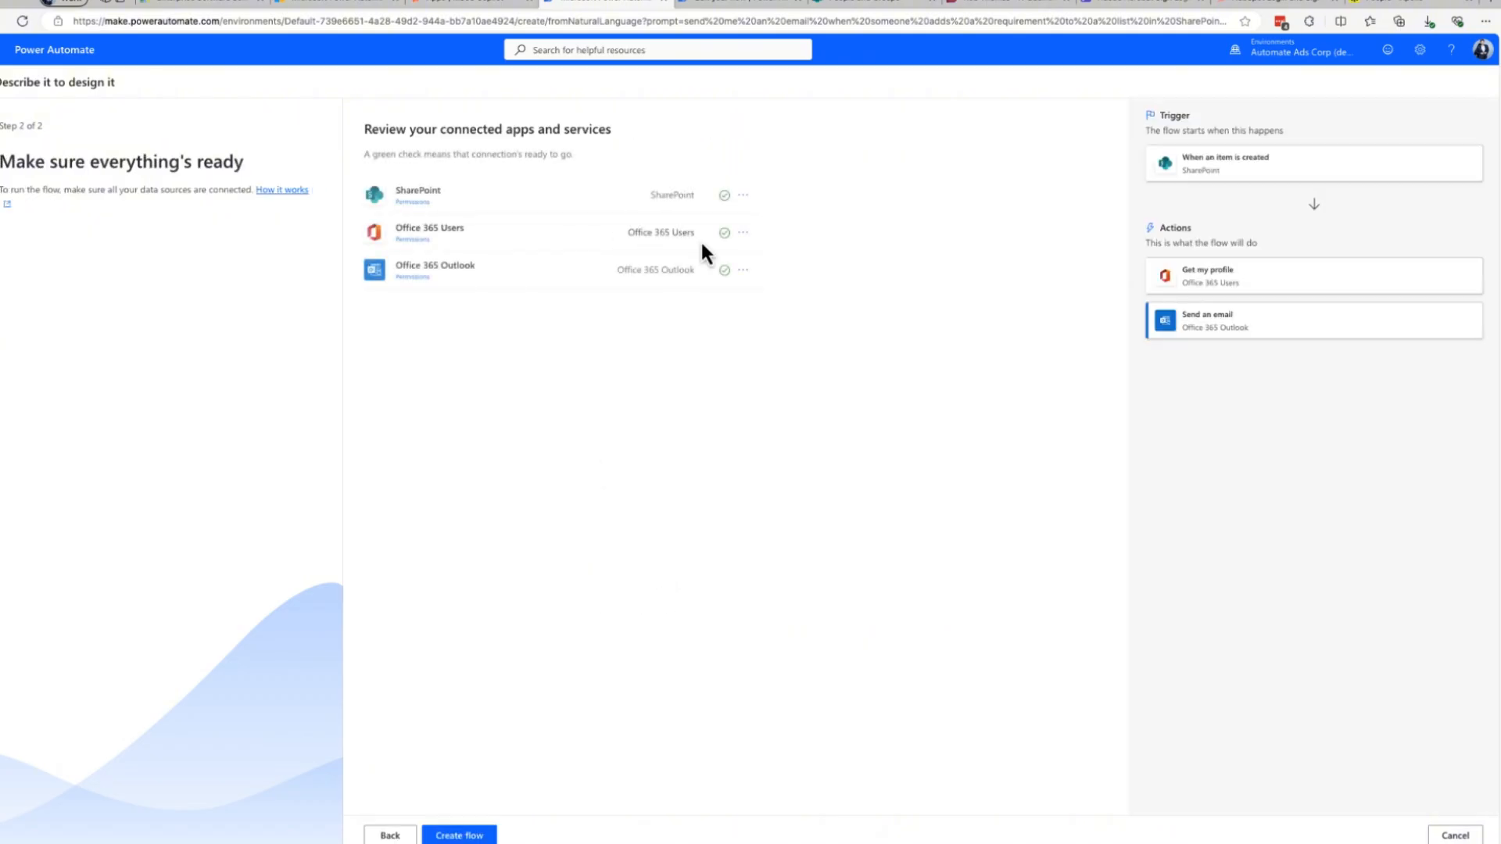
pyautogui.click(743, 195)
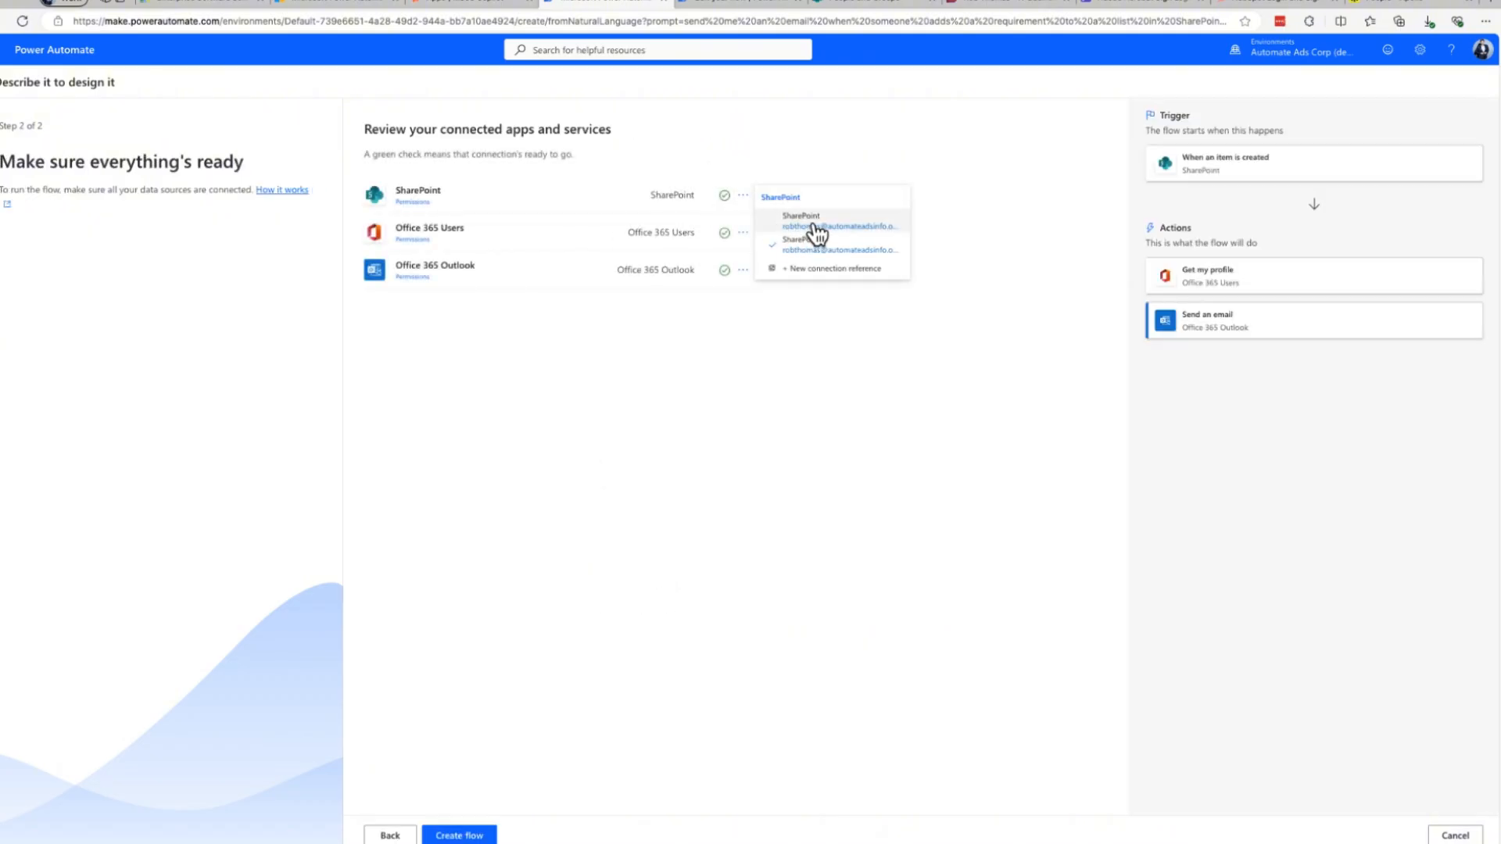
pyautogui.click(740, 337)
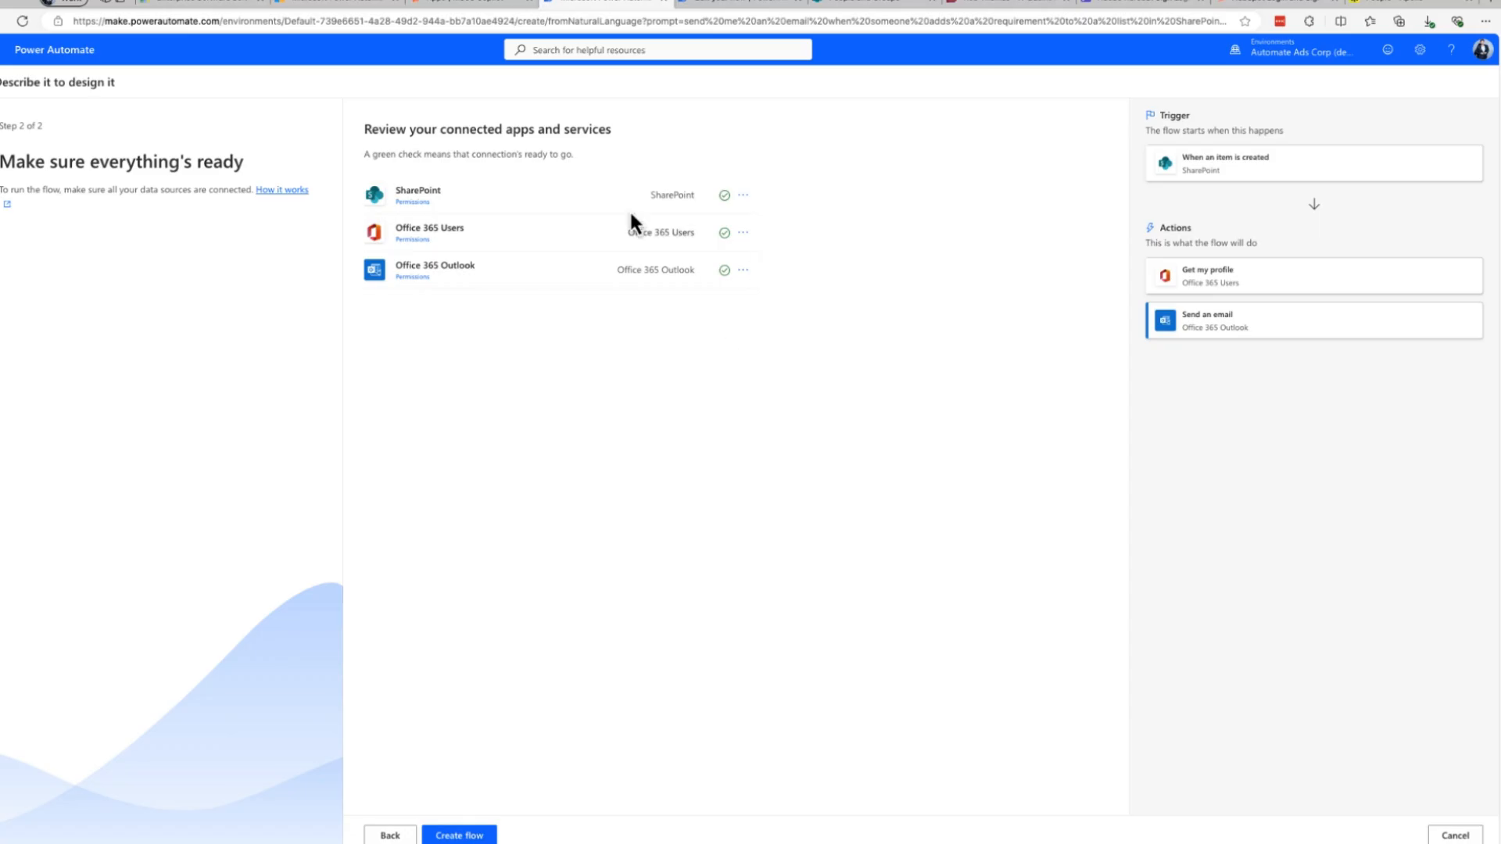
pyautogui.click(742, 233)
pyautogui.click(755, 356)
pyautogui.click(743, 270)
pyautogui.click(636, 391)
pyautogui.click(473, 834)
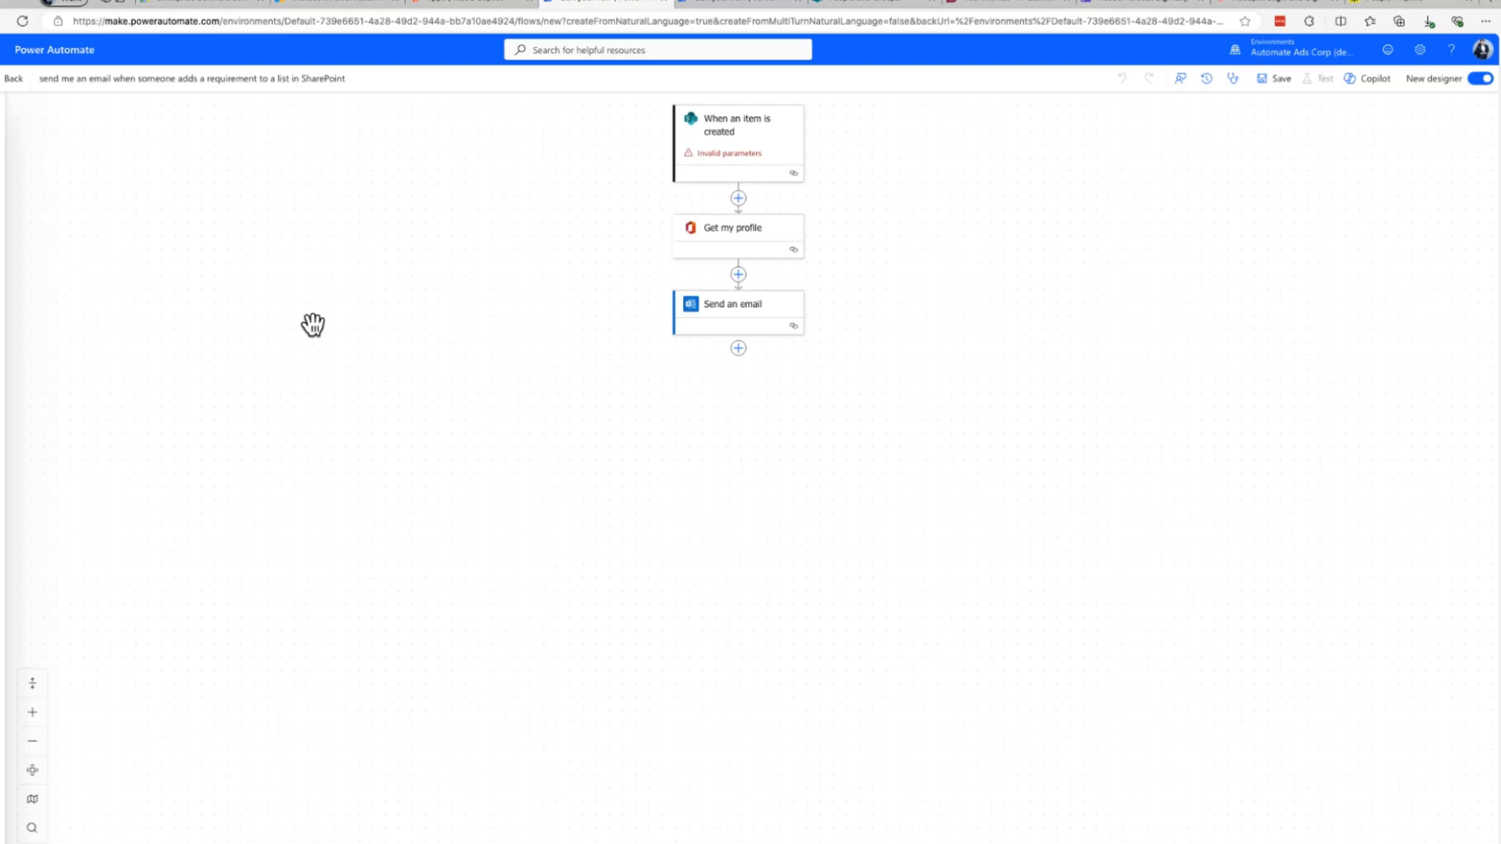
# Set the "When an item is created" trigger to the Engineering Operations site and the Business Requirements - User Story List
pyautogui.click(720, 167)
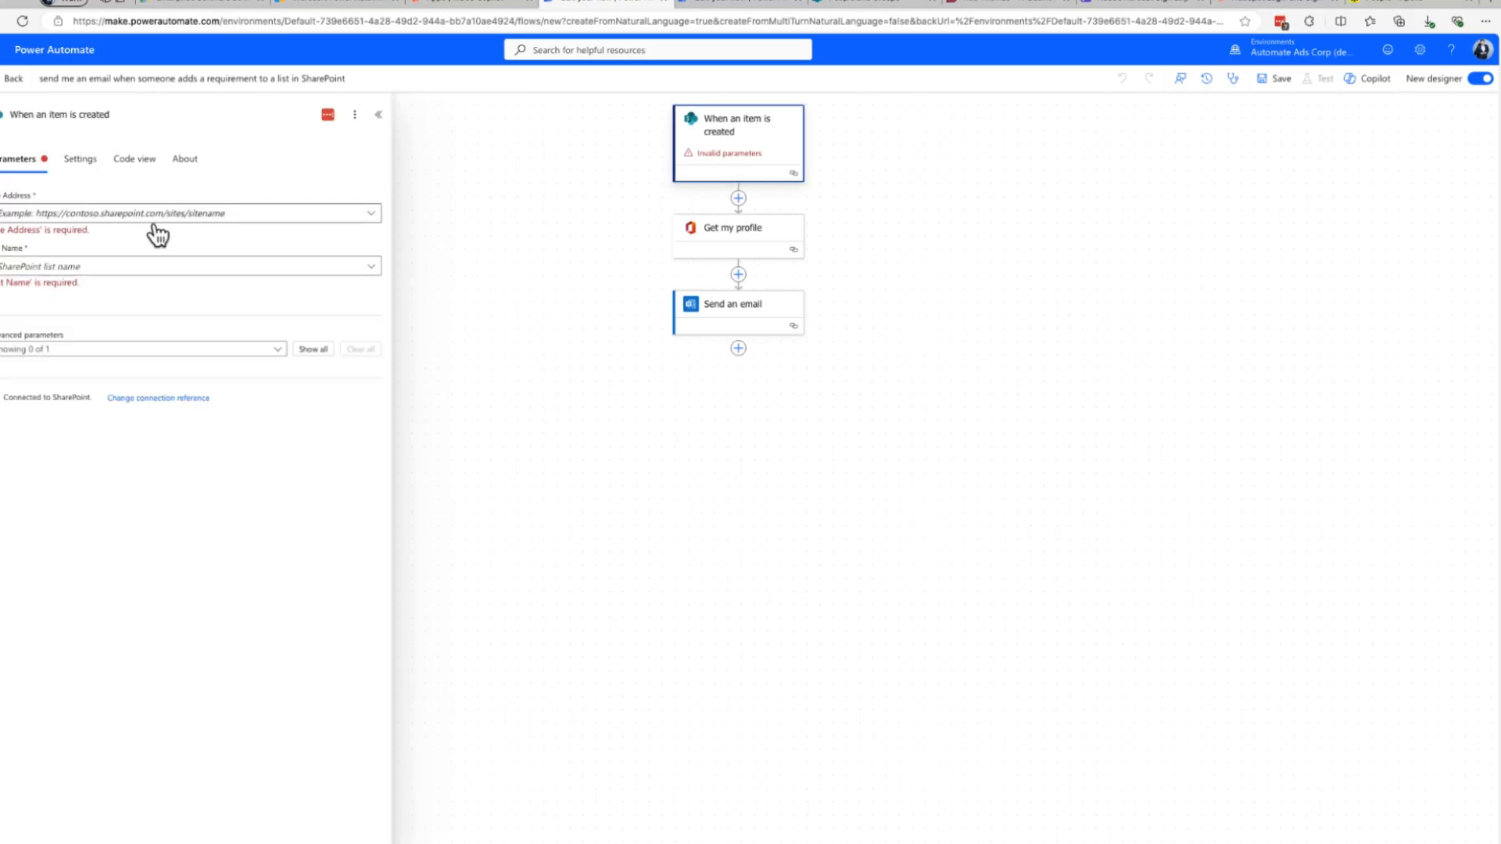
pyautogui.click(371, 214)
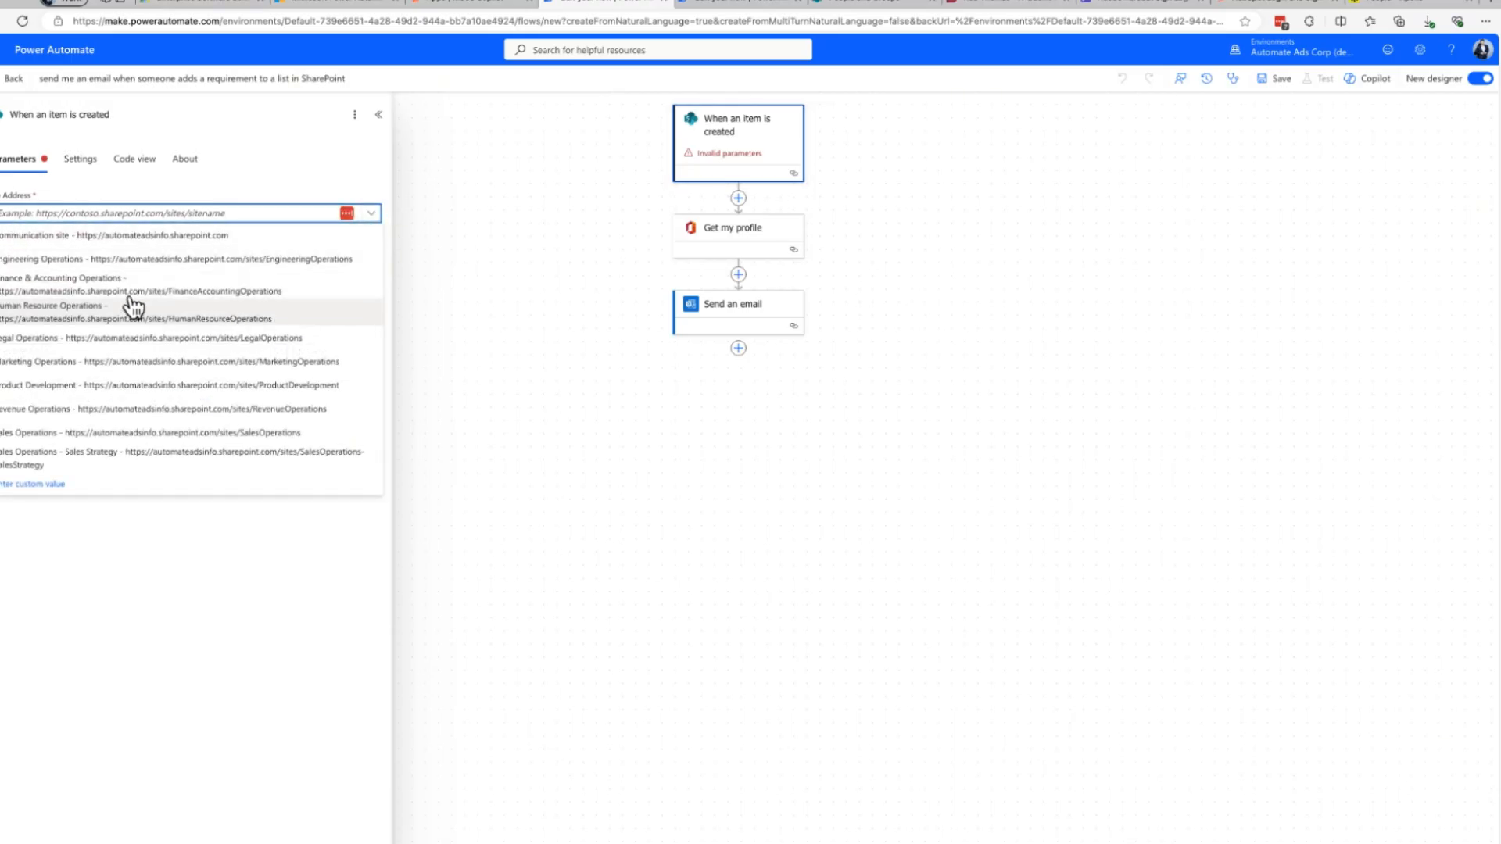
pyautogui.click(219, 264)
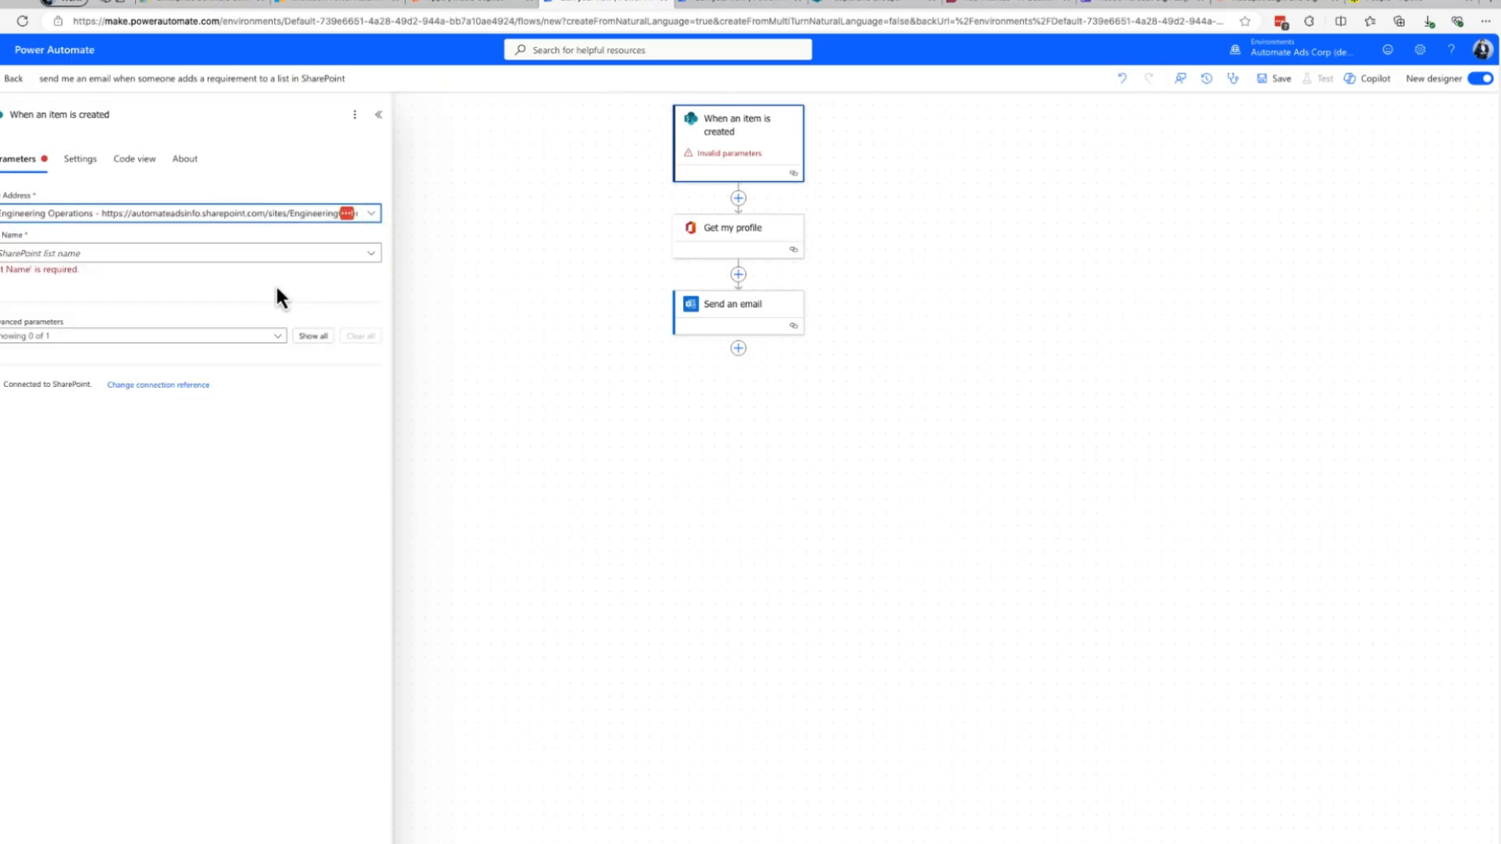
pyautogui.click(372, 257)
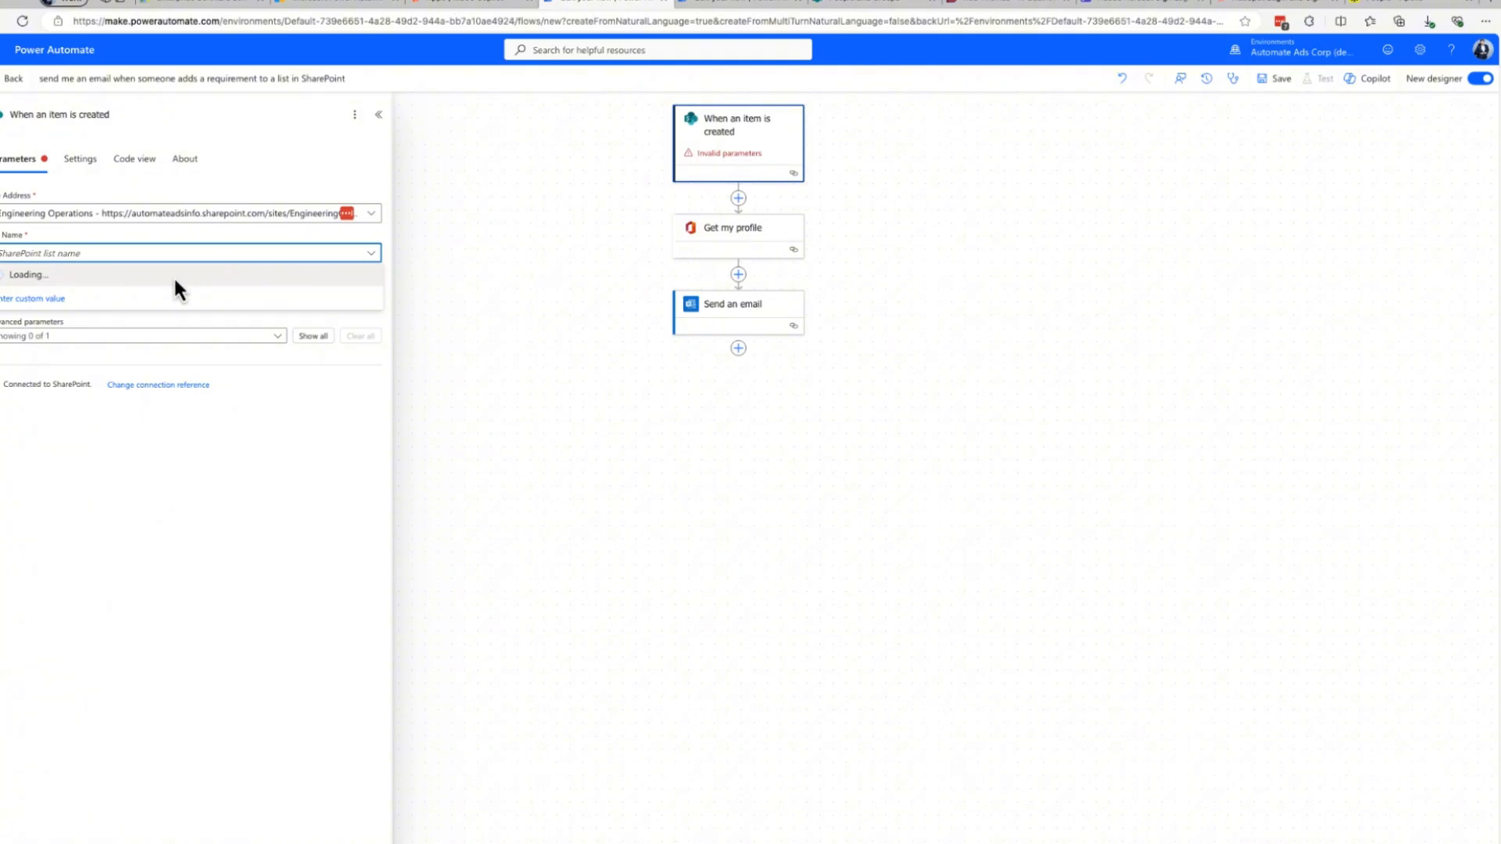
pyautogui.click(153, 276)
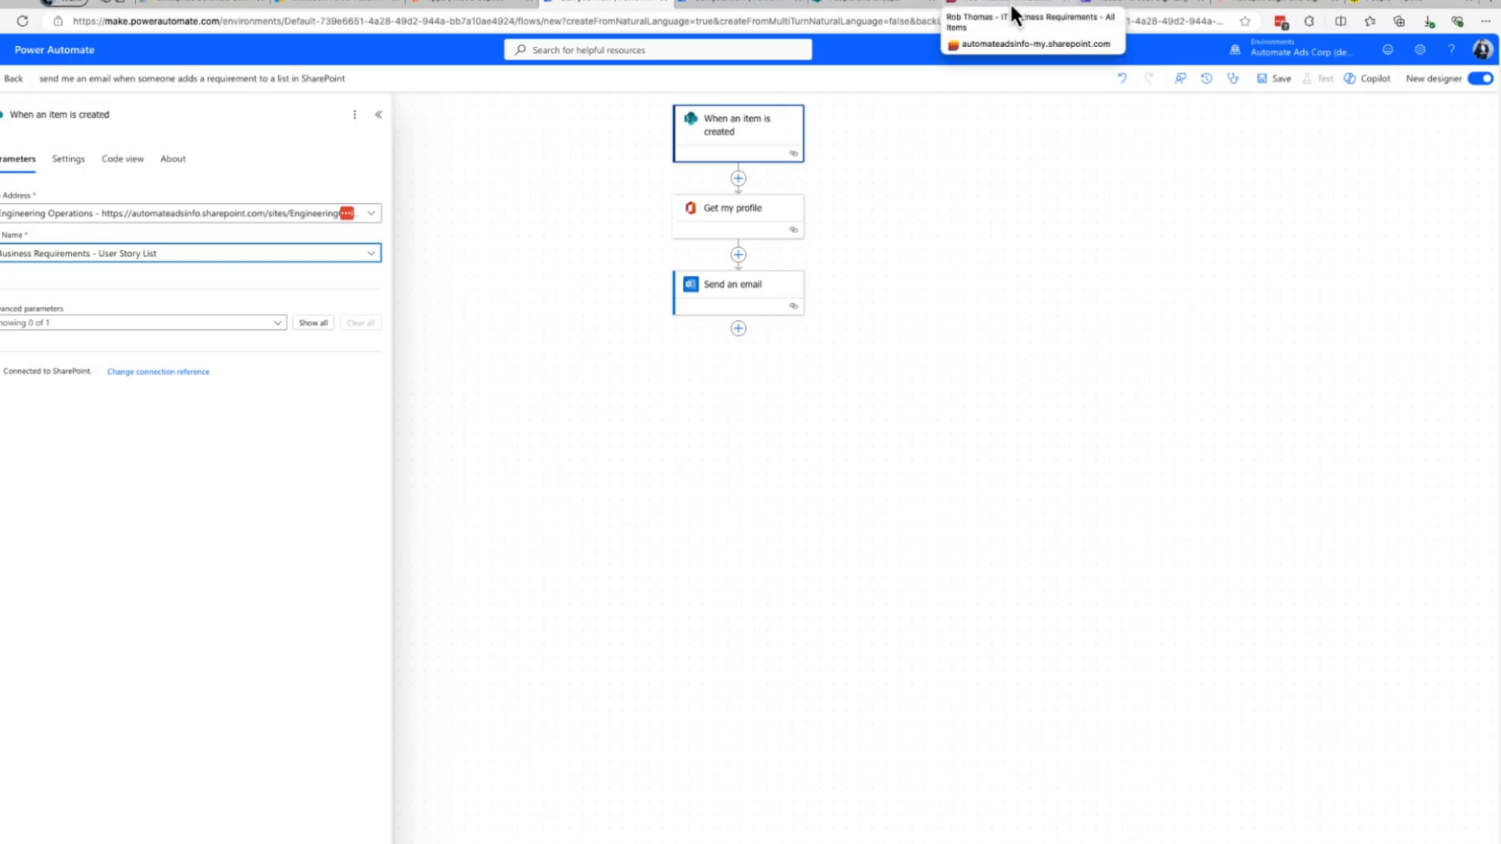
# Switch to SharePoint and open the User Story List on the Engineering Operations site
pyautogui.click(875, 9)
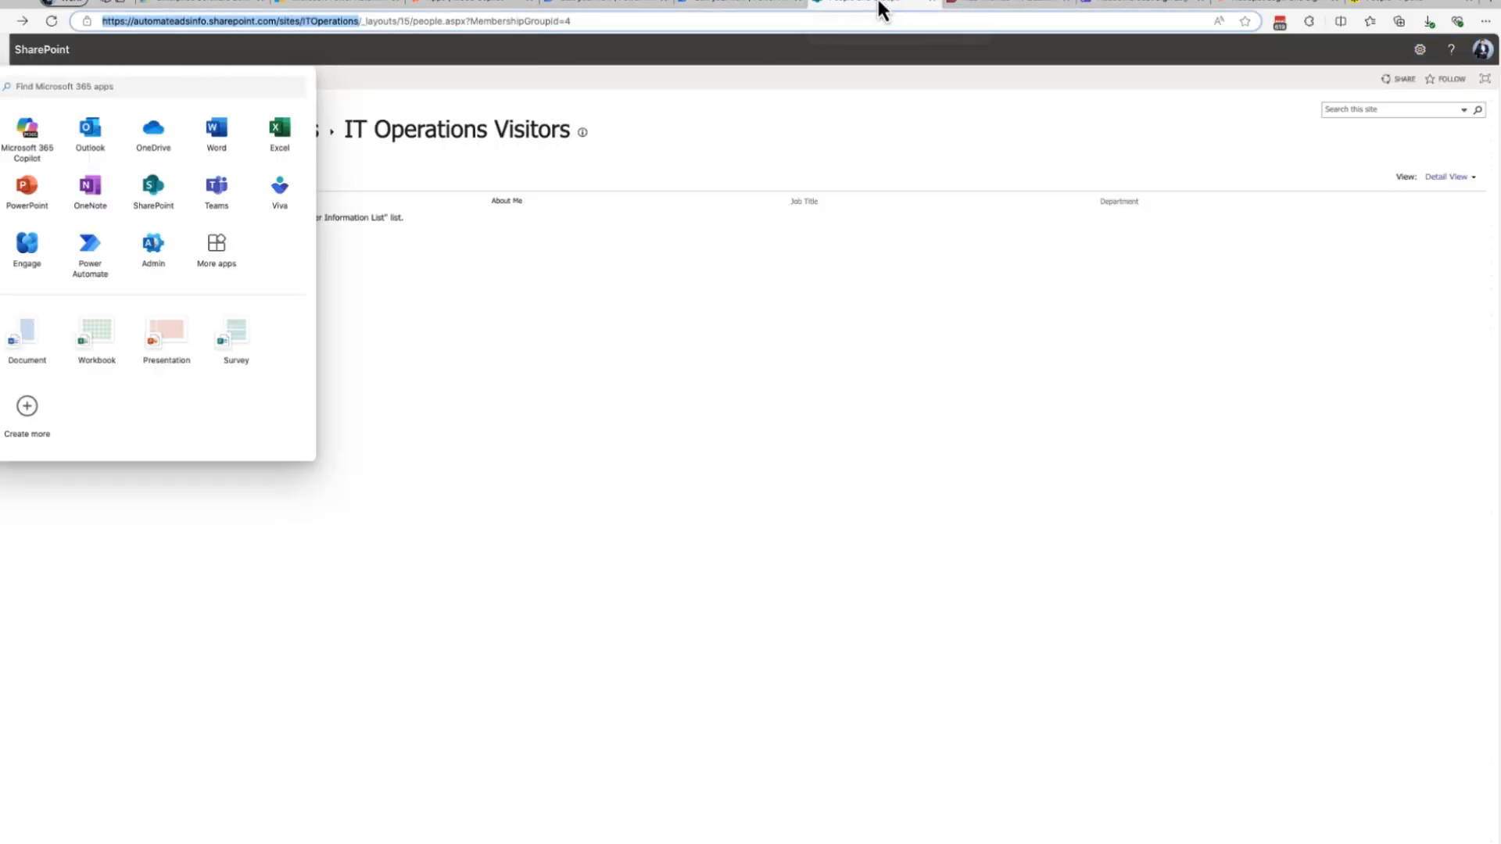
pyautogui.click(683, 123)
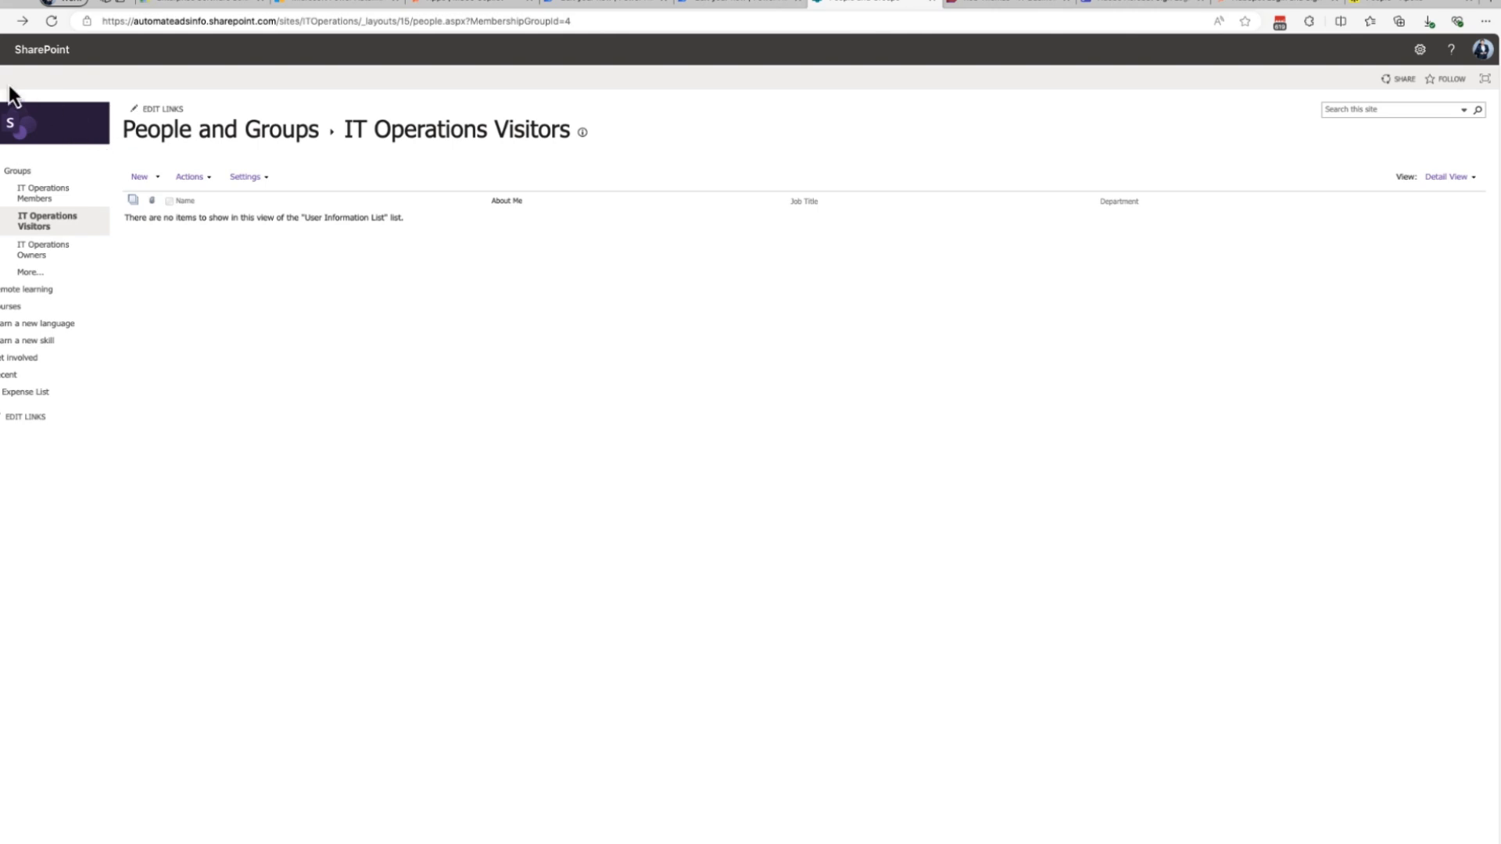
pyautogui.click(4, 70)
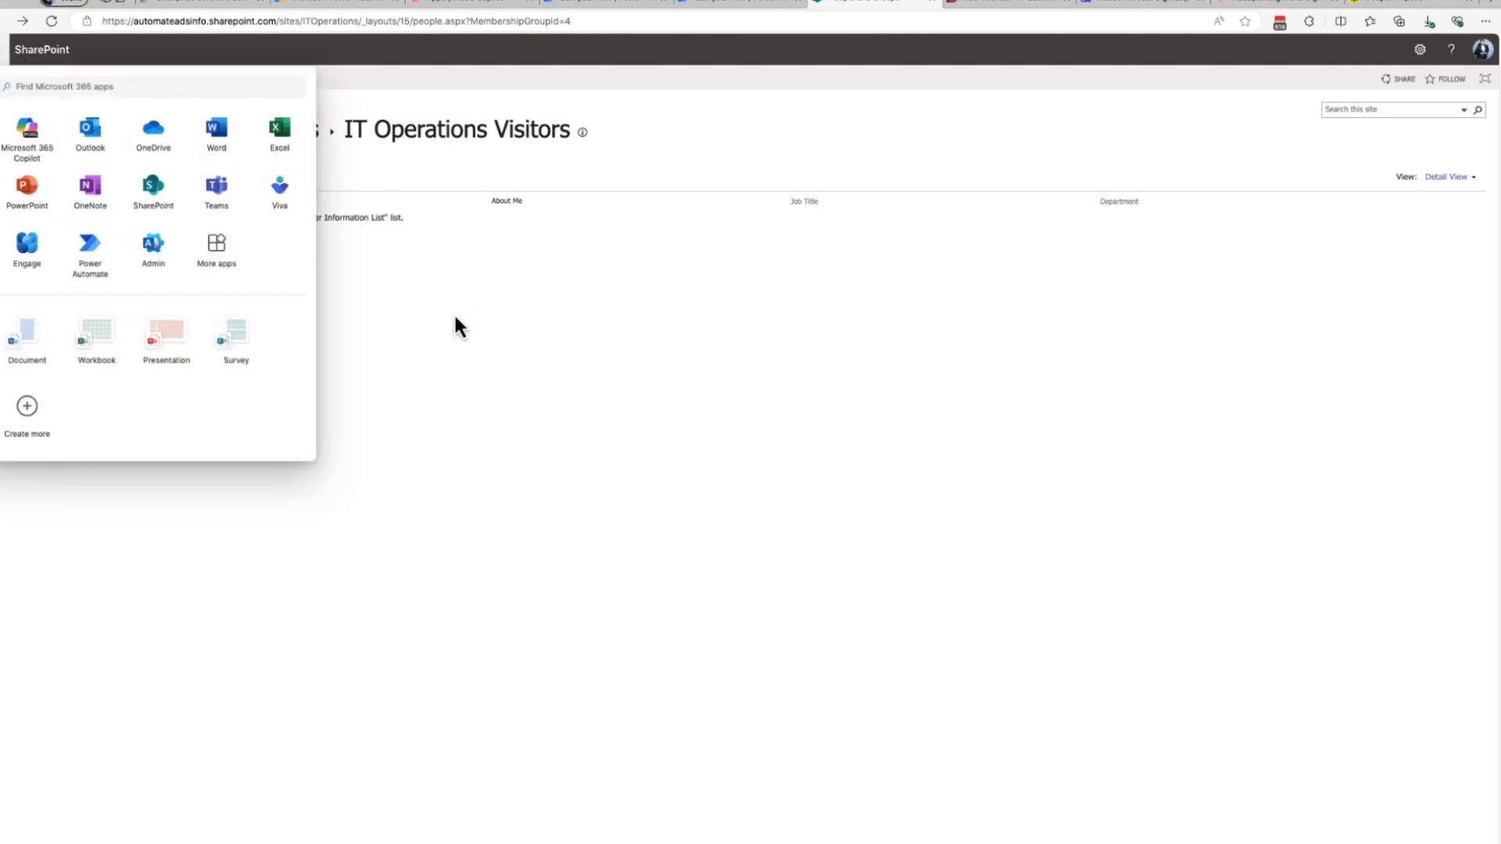
pyautogui.click(177, 214)
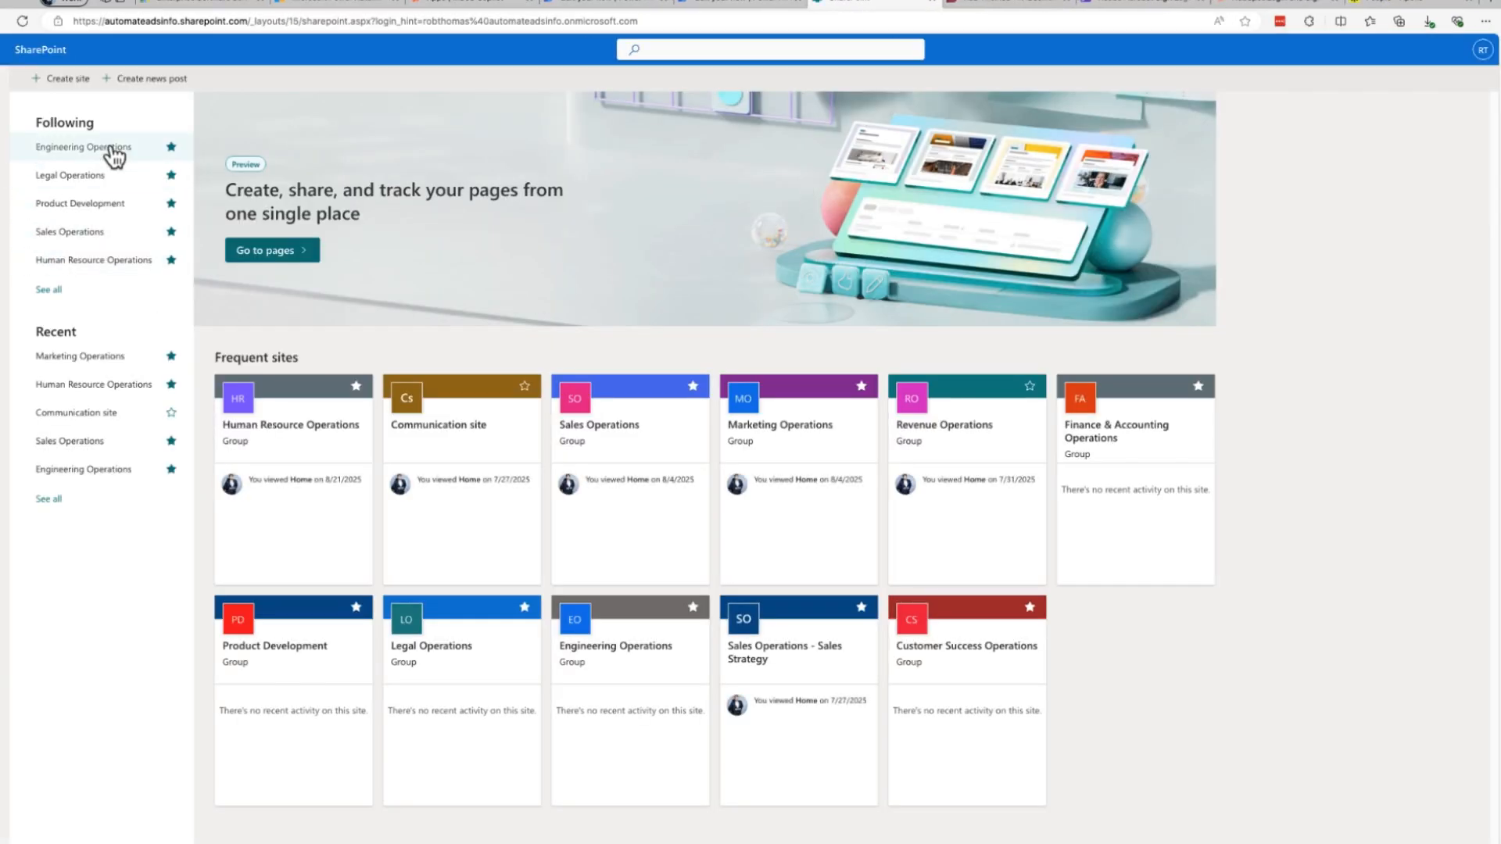
pyautogui.click(98, 155)
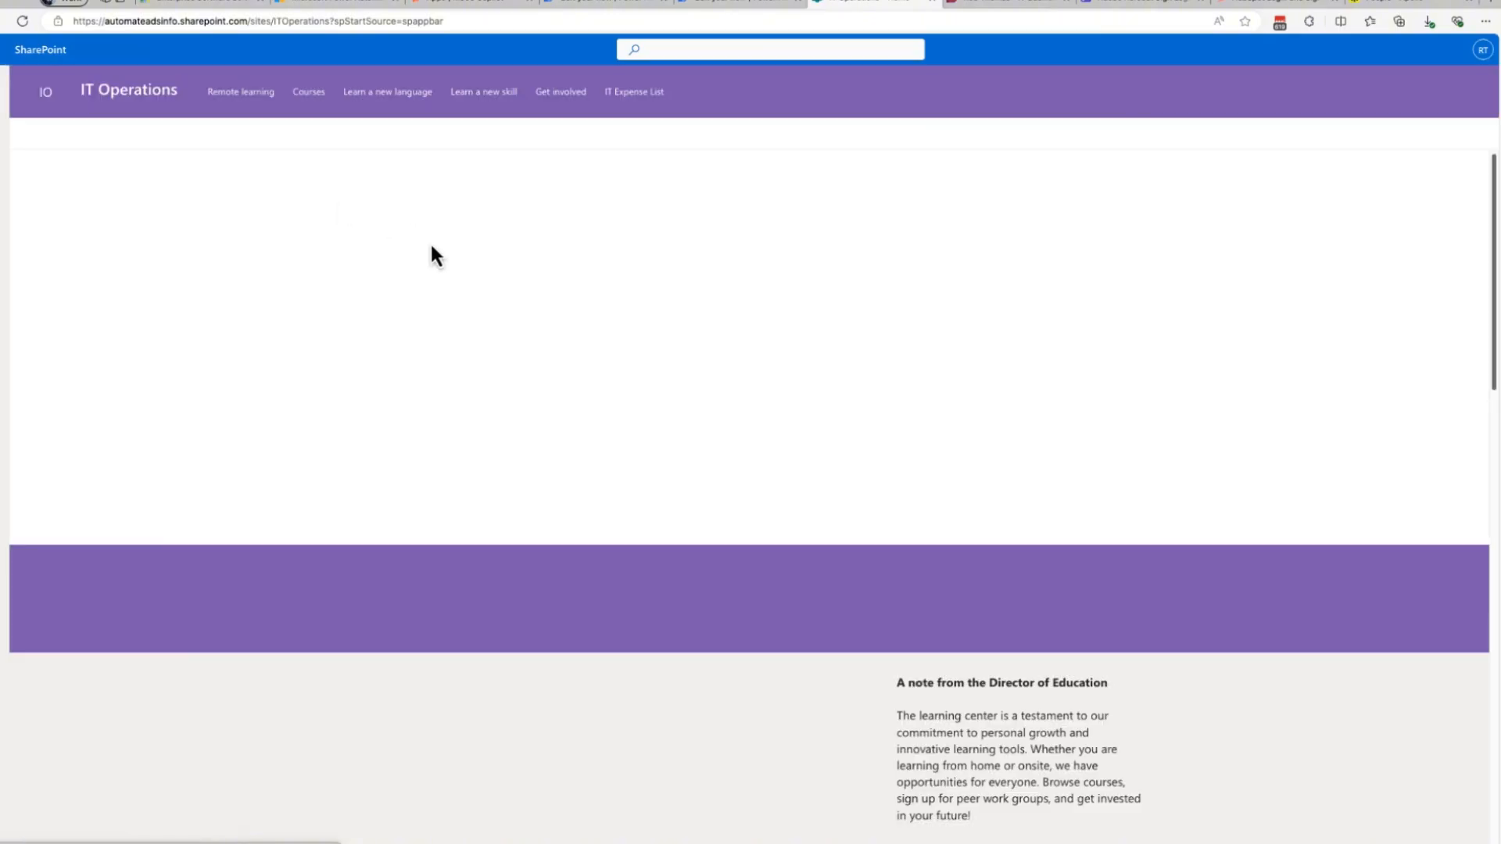
pyautogui.click(0, 23)
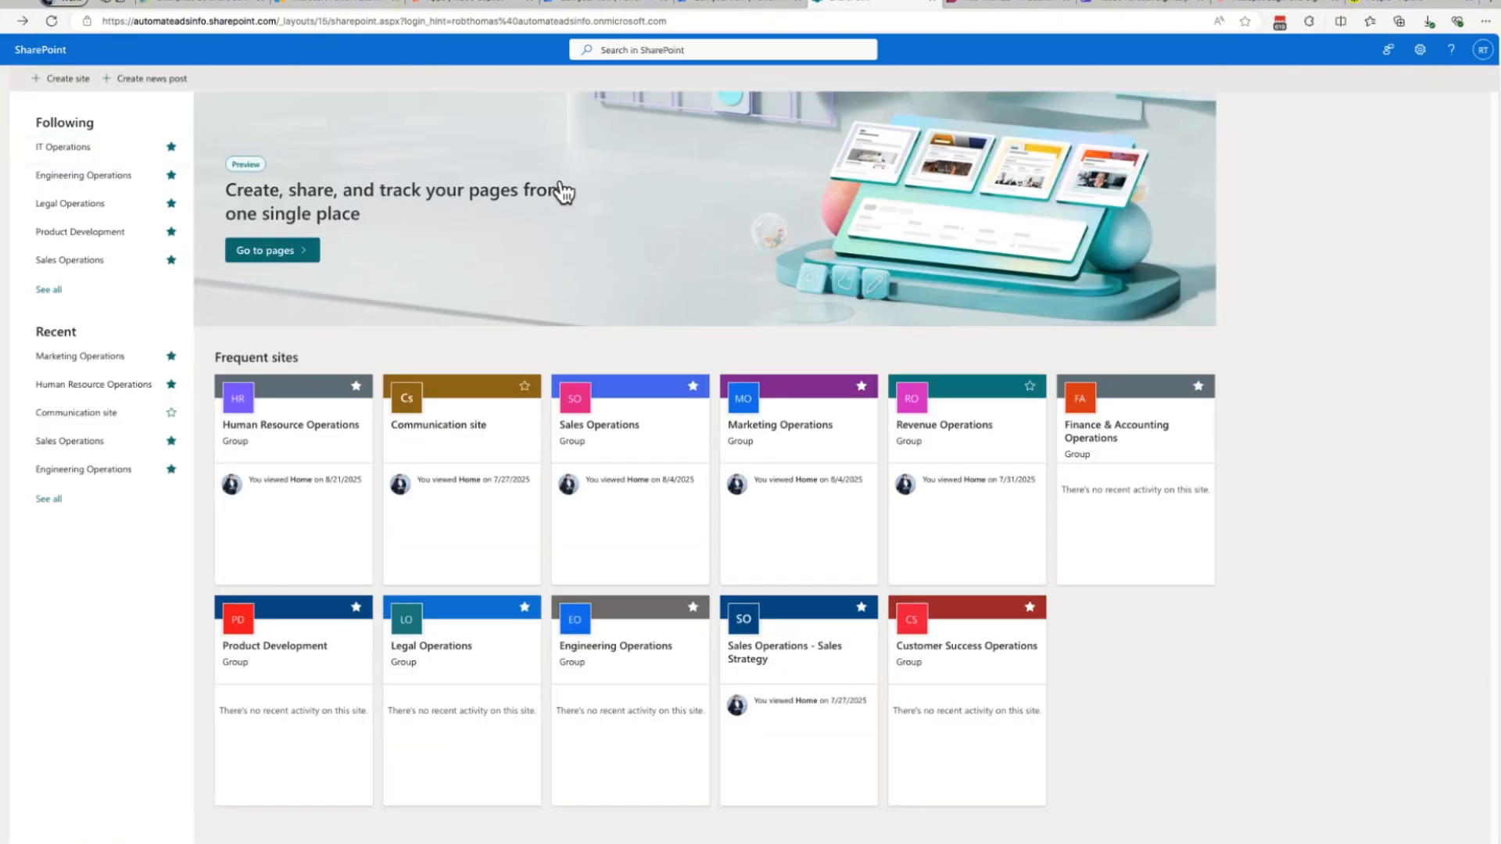
pyautogui.click(93, 182)
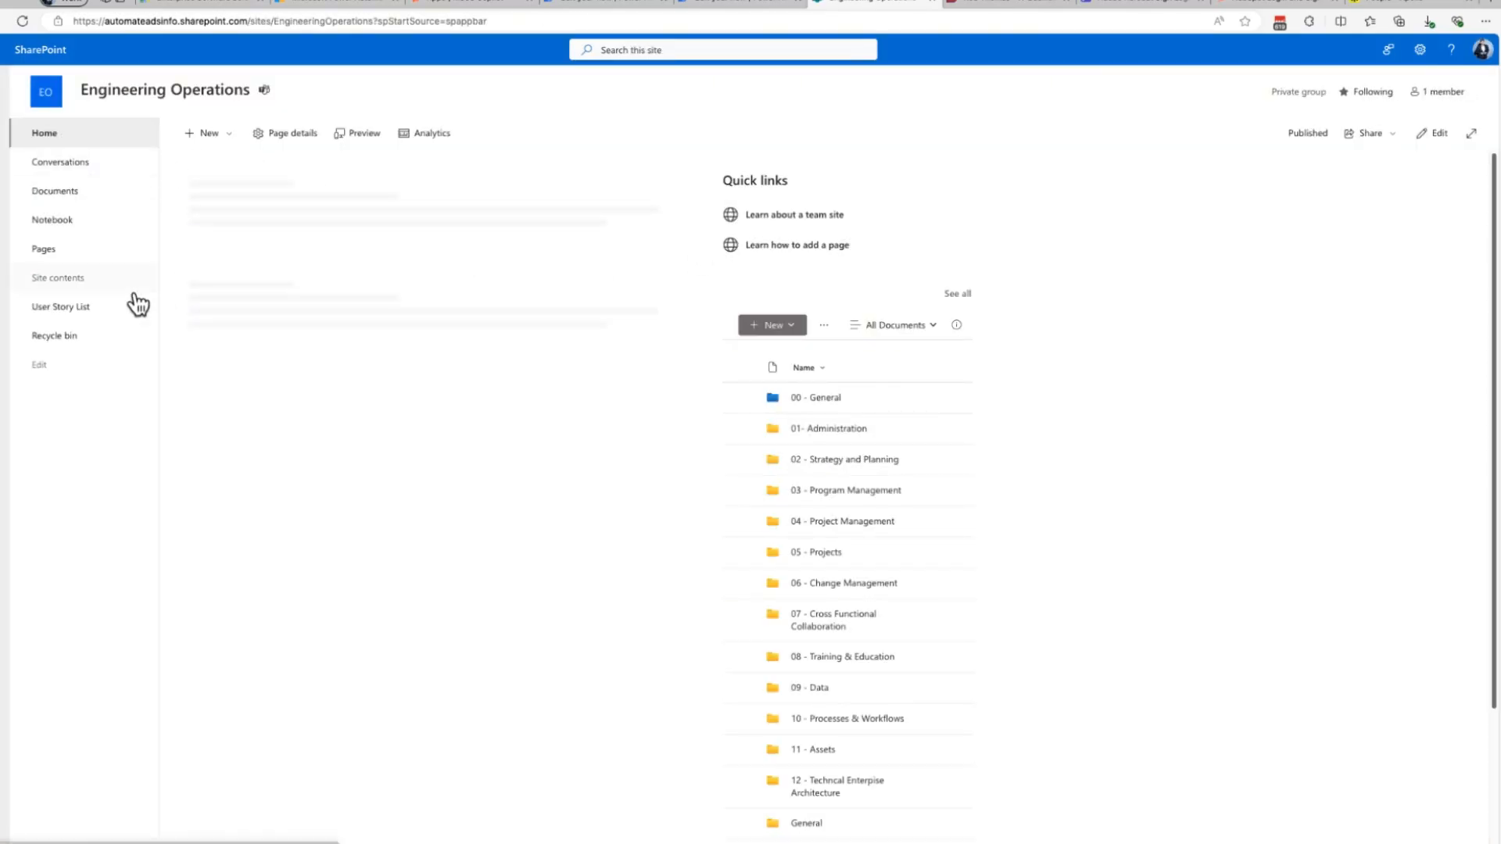
pyautogui.click(66, 311)
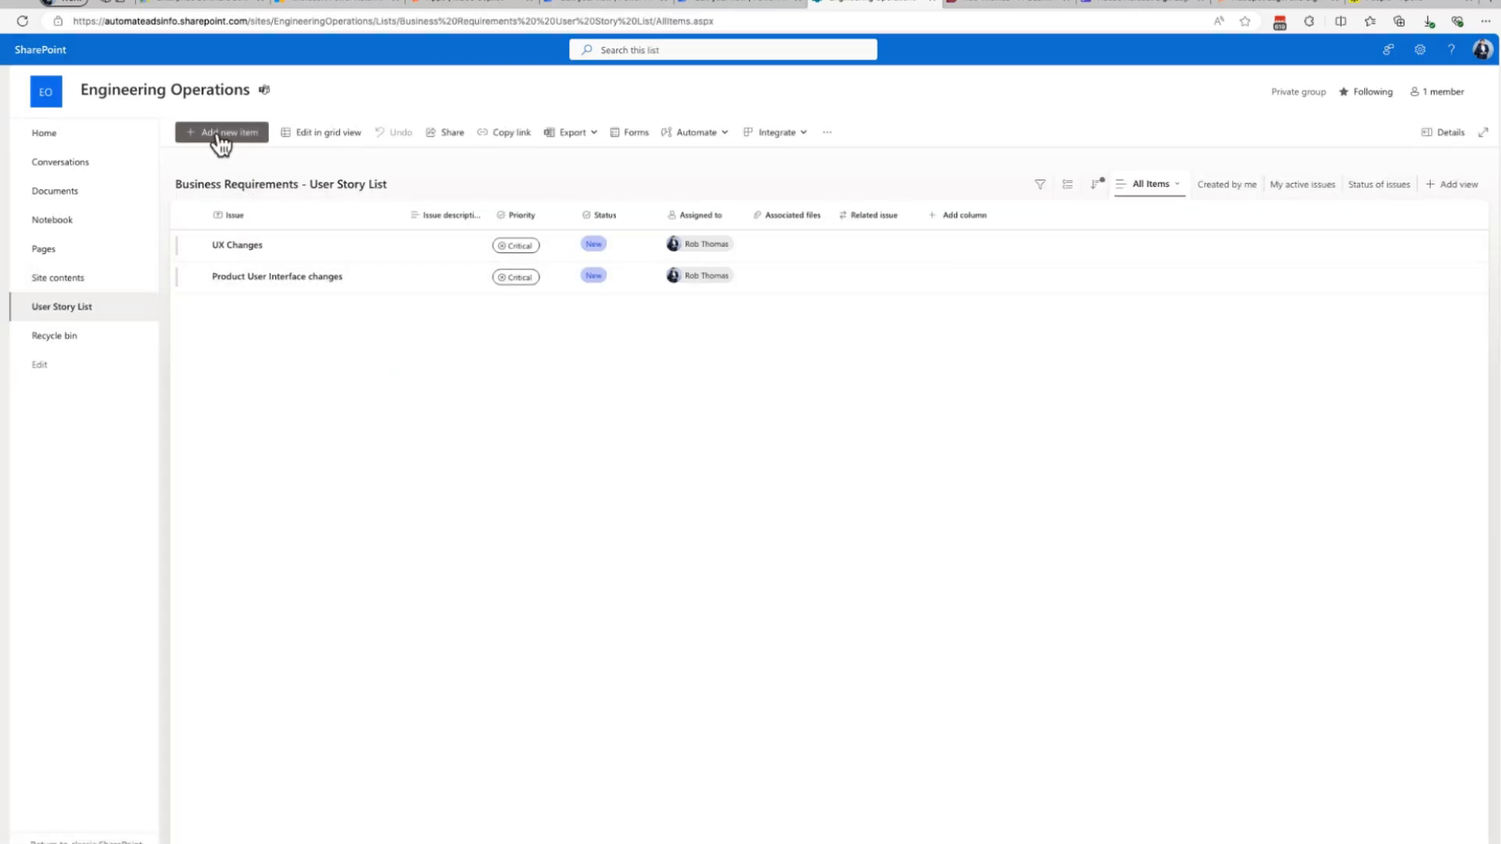
pyautogui.click(3, 254)
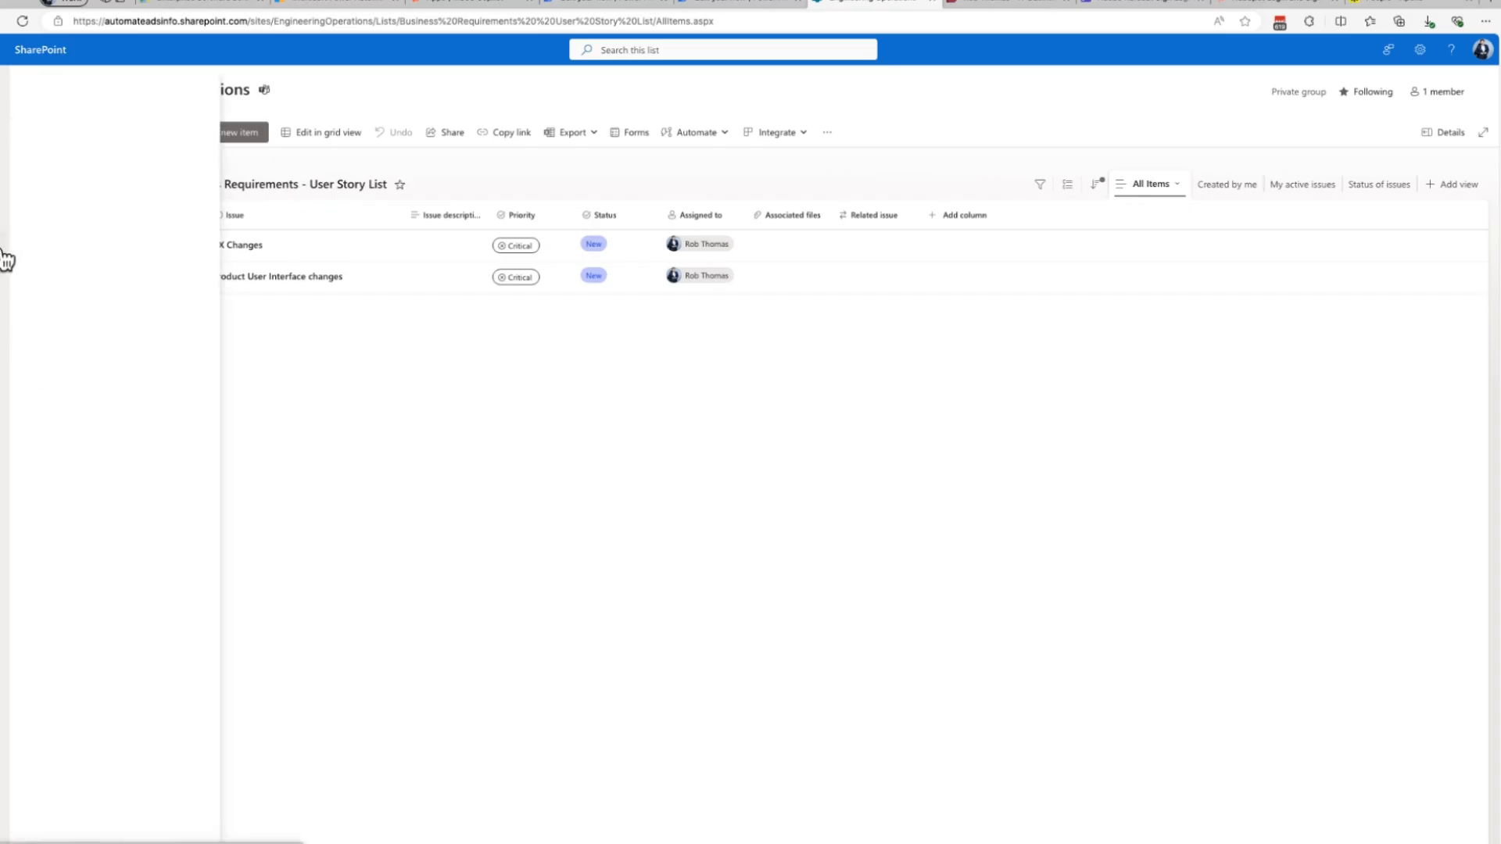
pyautogui.click(376, 444)
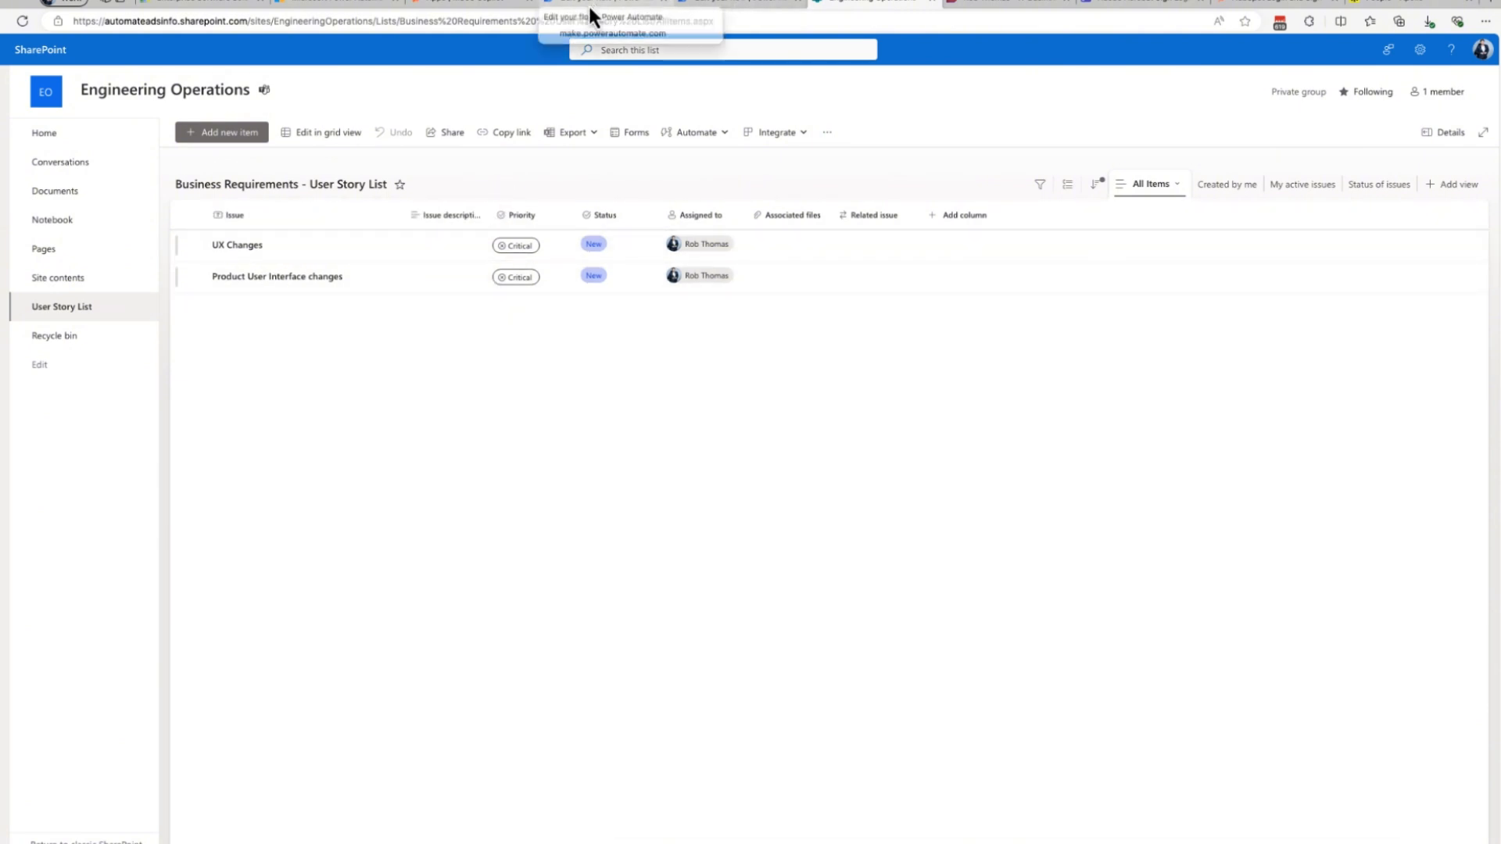
# View the list's new item form, close it without saving, and return to the flow in Power Automate
pyautogui.click(232, 136)
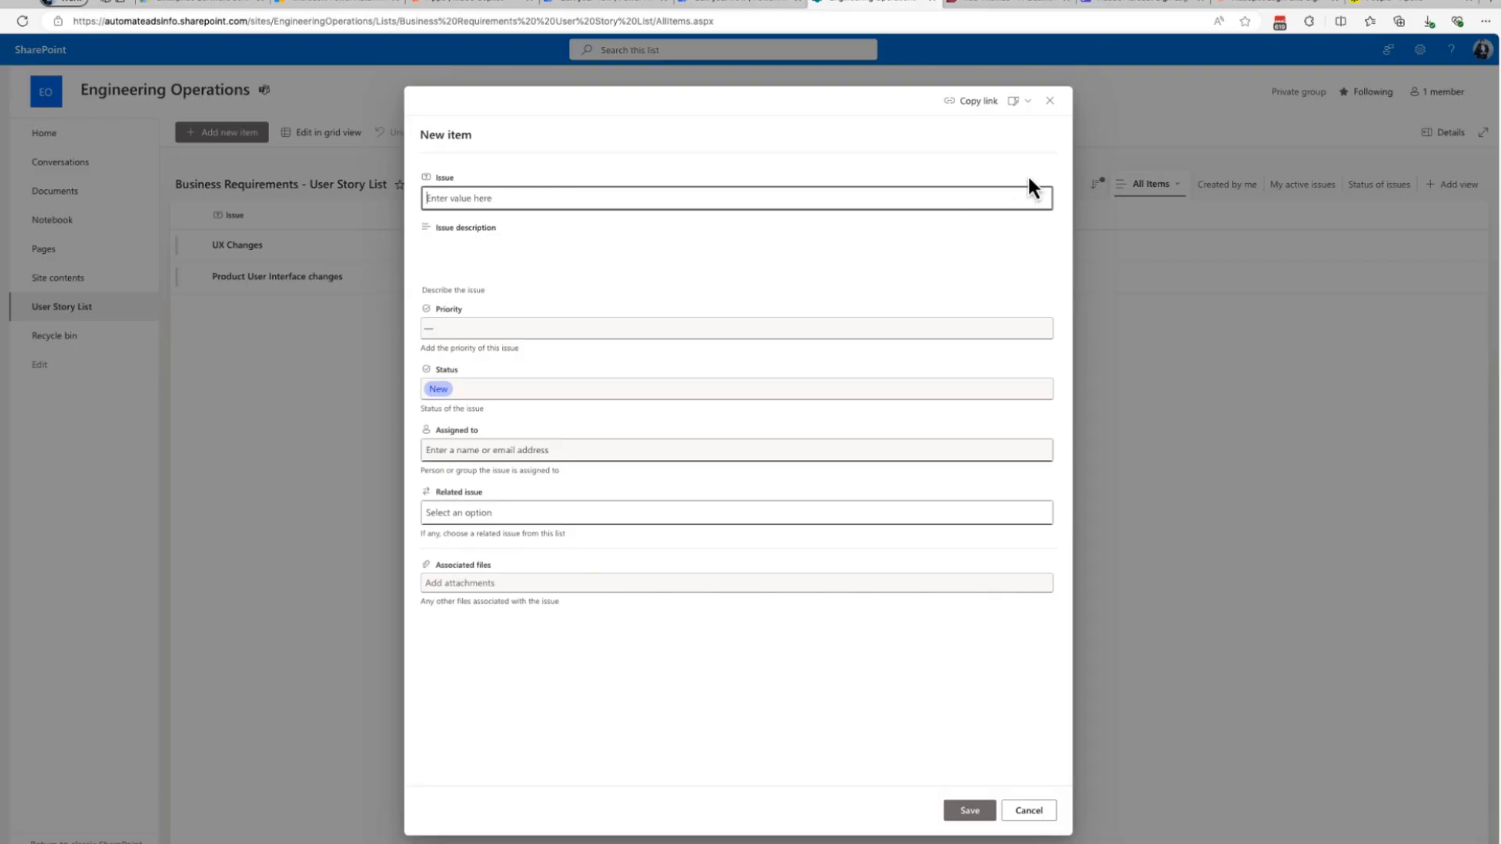
pyautogui.click(1050, 101)
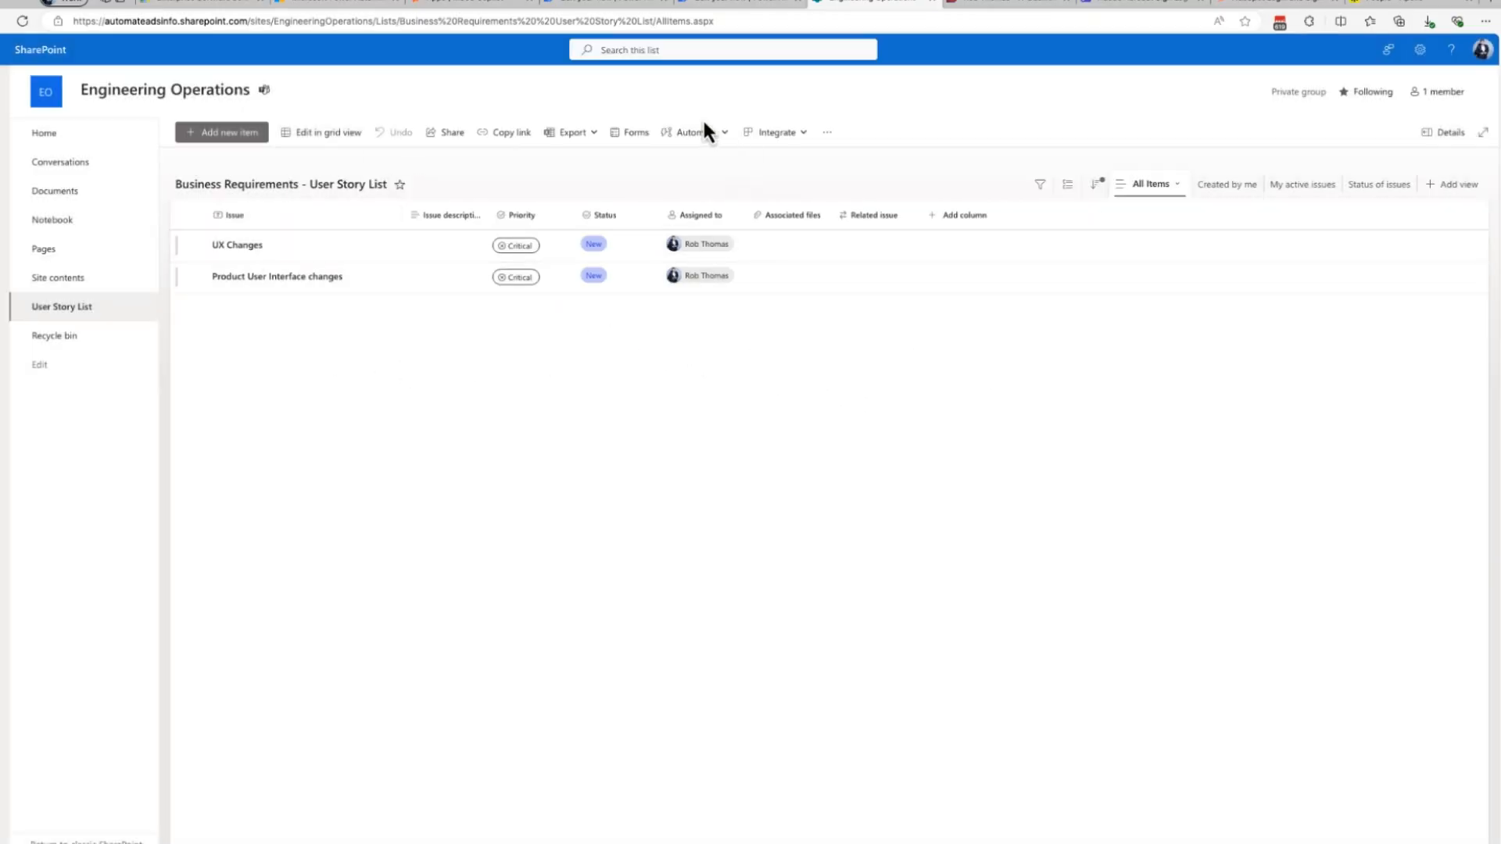
pyautogui.click(615, 8)
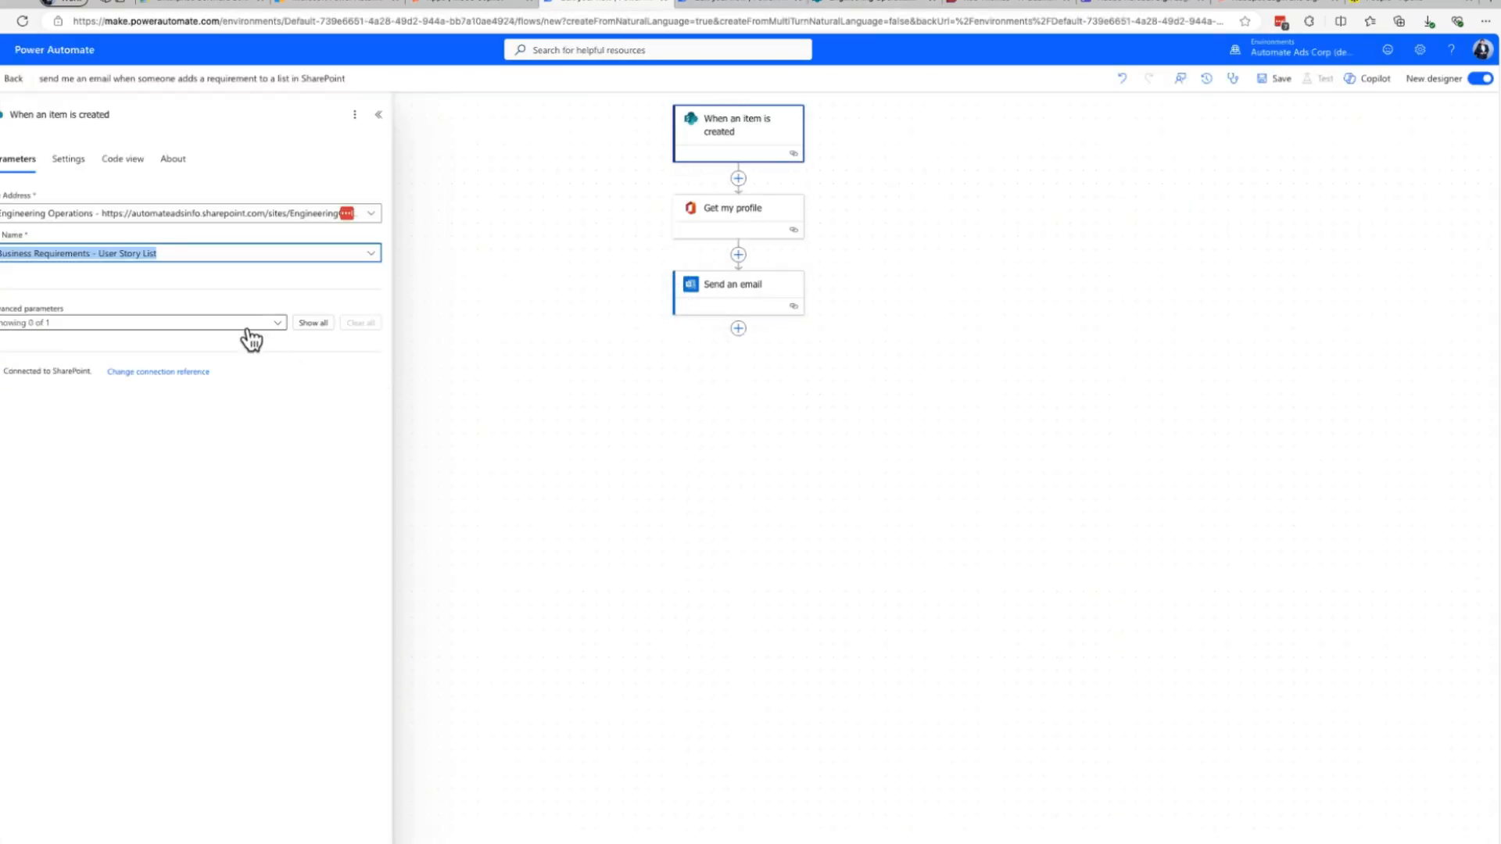
# Set the Send an email subject to "New Business Requirement is Created/Added" and its body to "A New Business Requirement - User Story has been created to the list in SharePoint"
pyautogui.click(545, 459)
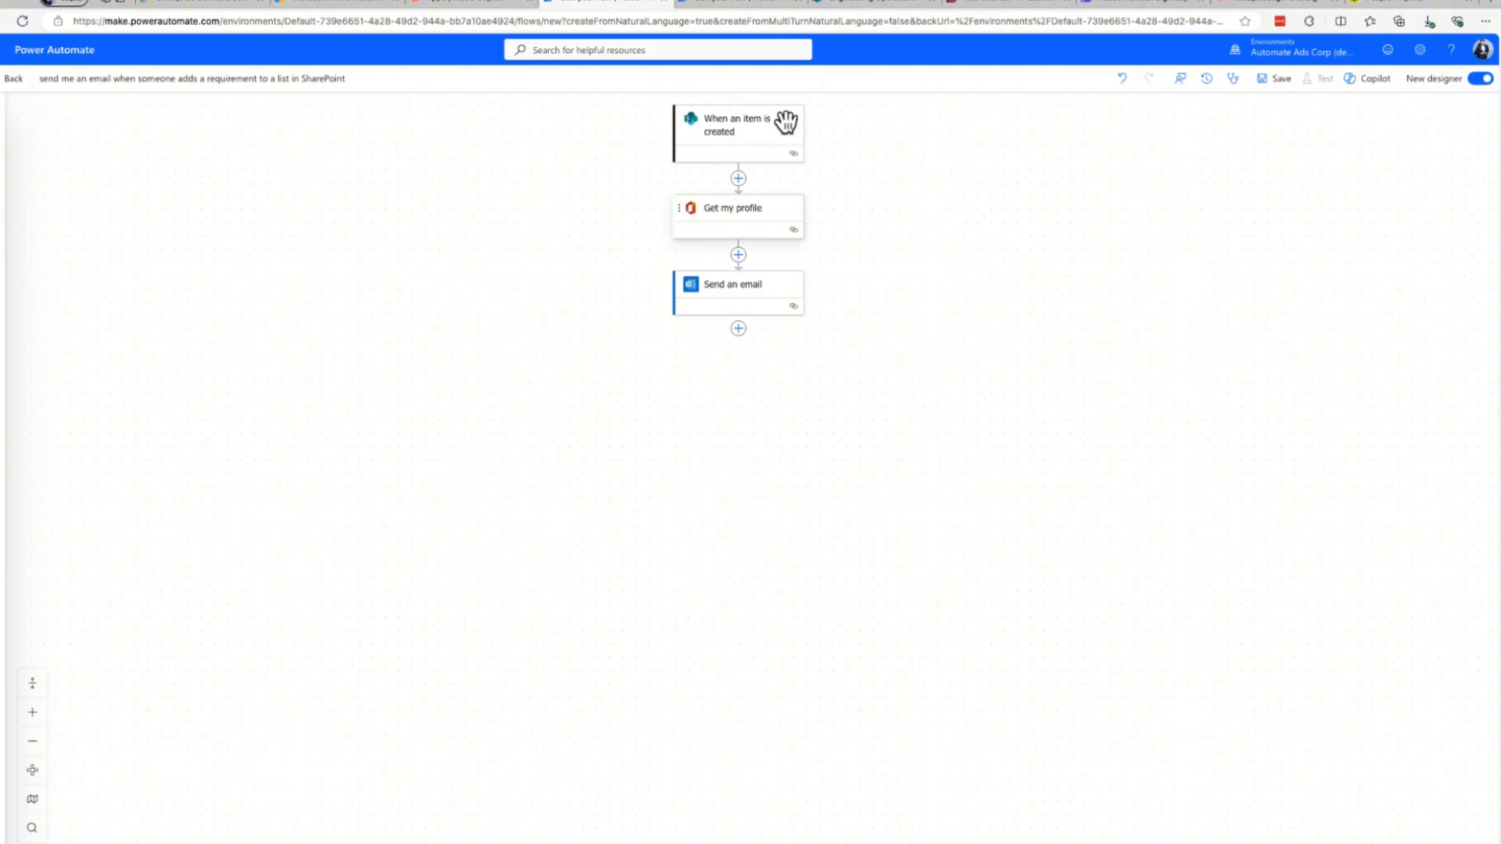
pyautogui.click(712, 301)
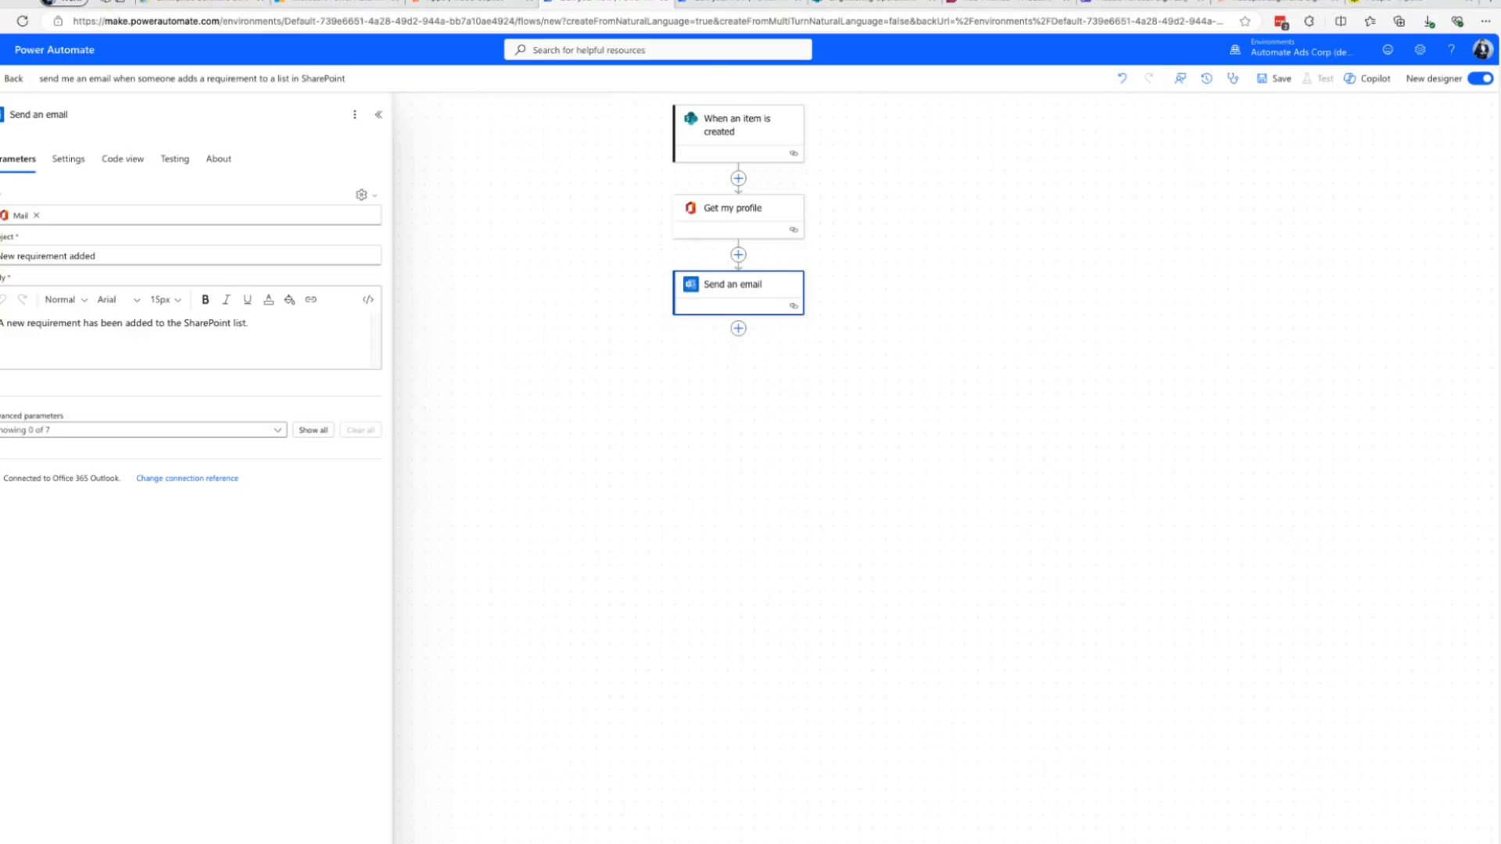
pyautogui.tripleClick(108, 254)
pyautogui.write('New Business Requirement is Created/Added')
pyautogui.click(87, 348)
pyautogui.click(242, 323)
pyautogui.hotkey('ctrl', 'a')
pyautogui.write('A New Business Requirement - User Story has been created to the list in SharePoint')
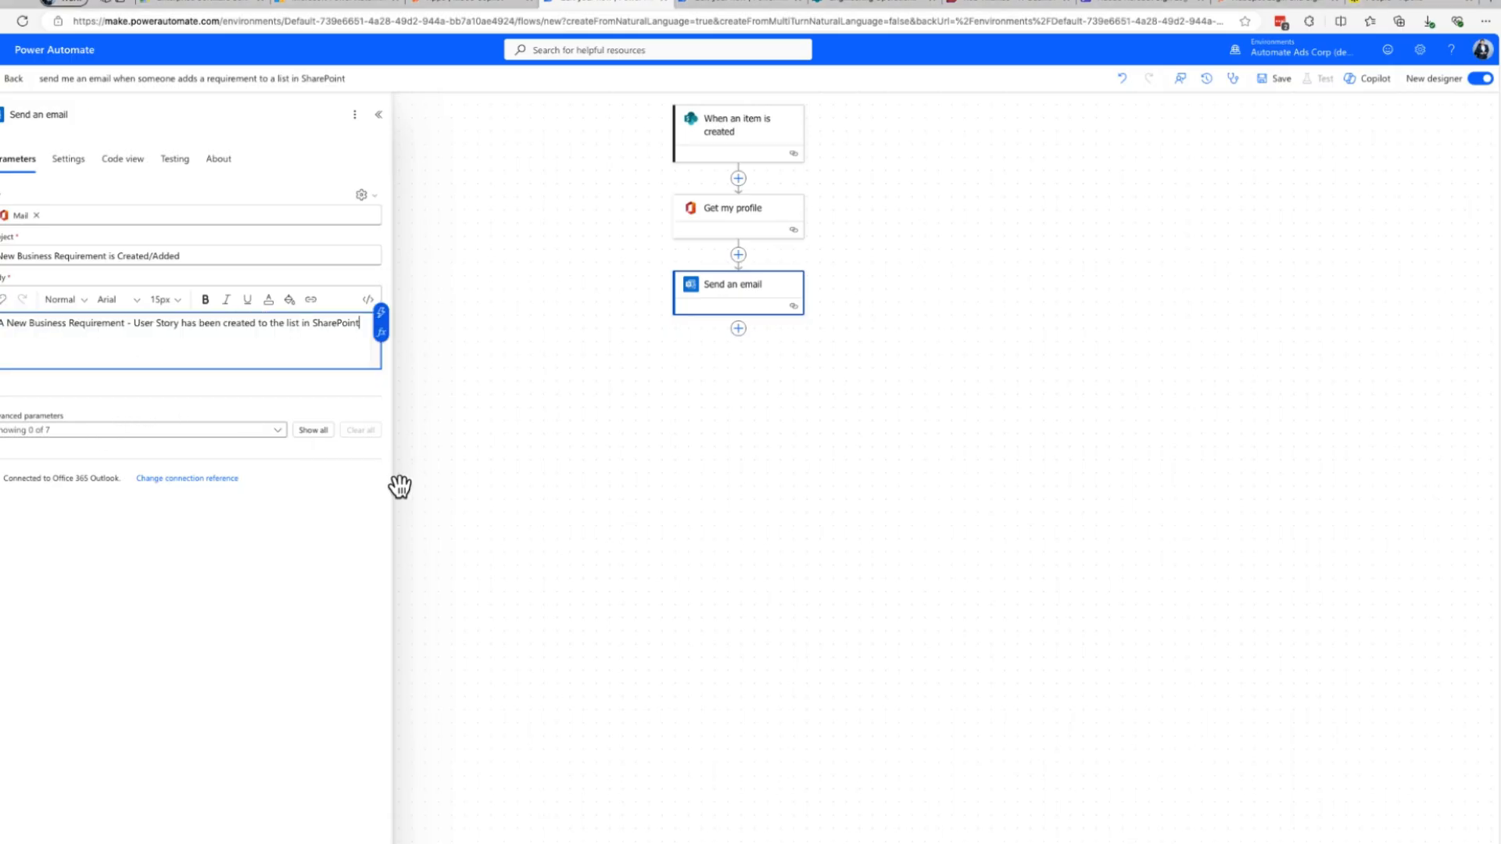
pyautogui.click(682, 443)
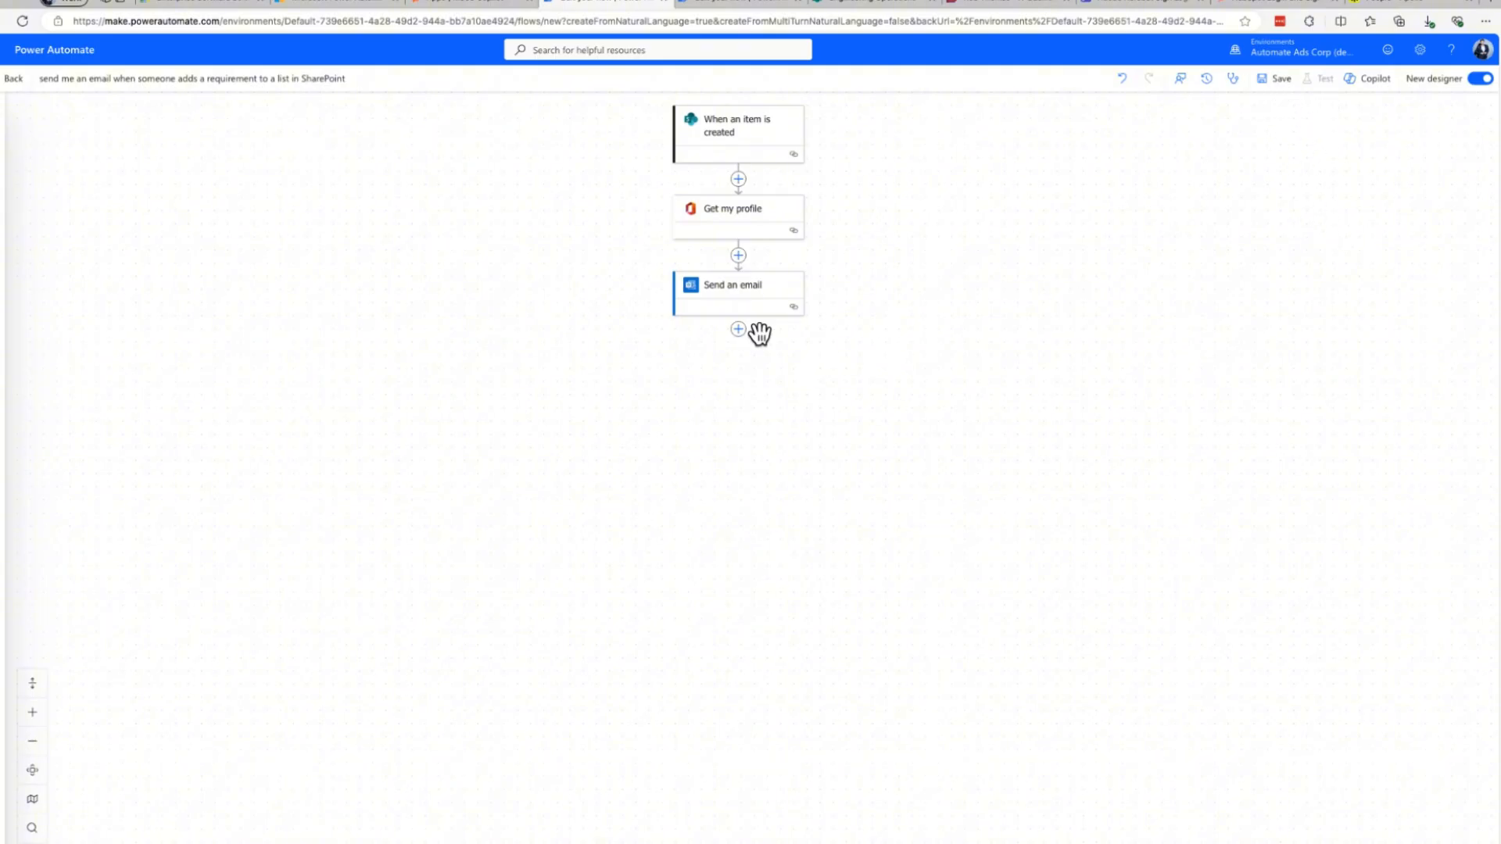
# Close the duplicate browser tab of the flow, leaving the page without saving its changes
pyautogui.click(504, 3)
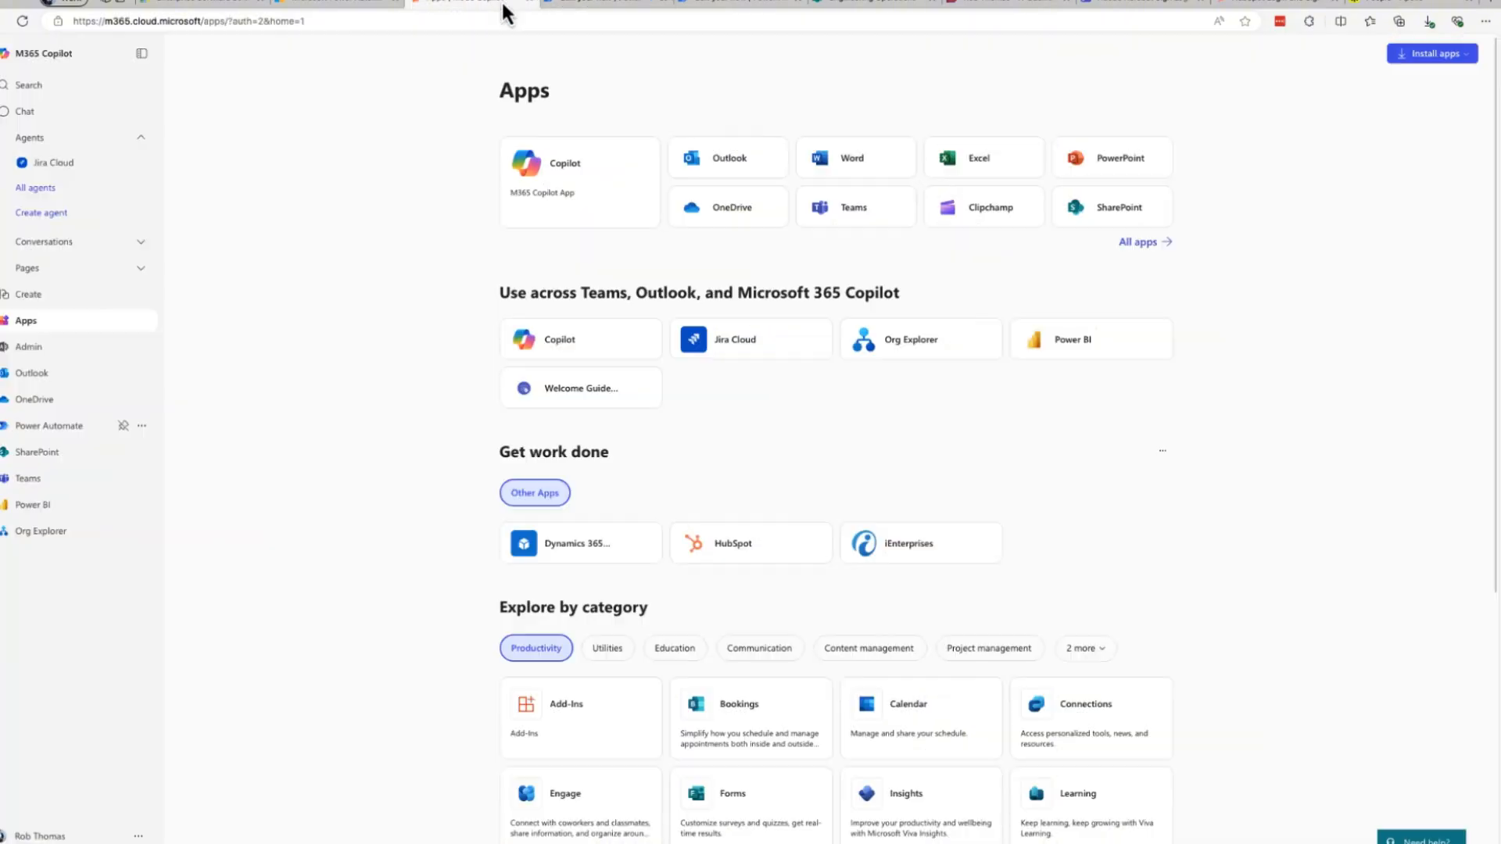
pyautogui.click(613, 3)
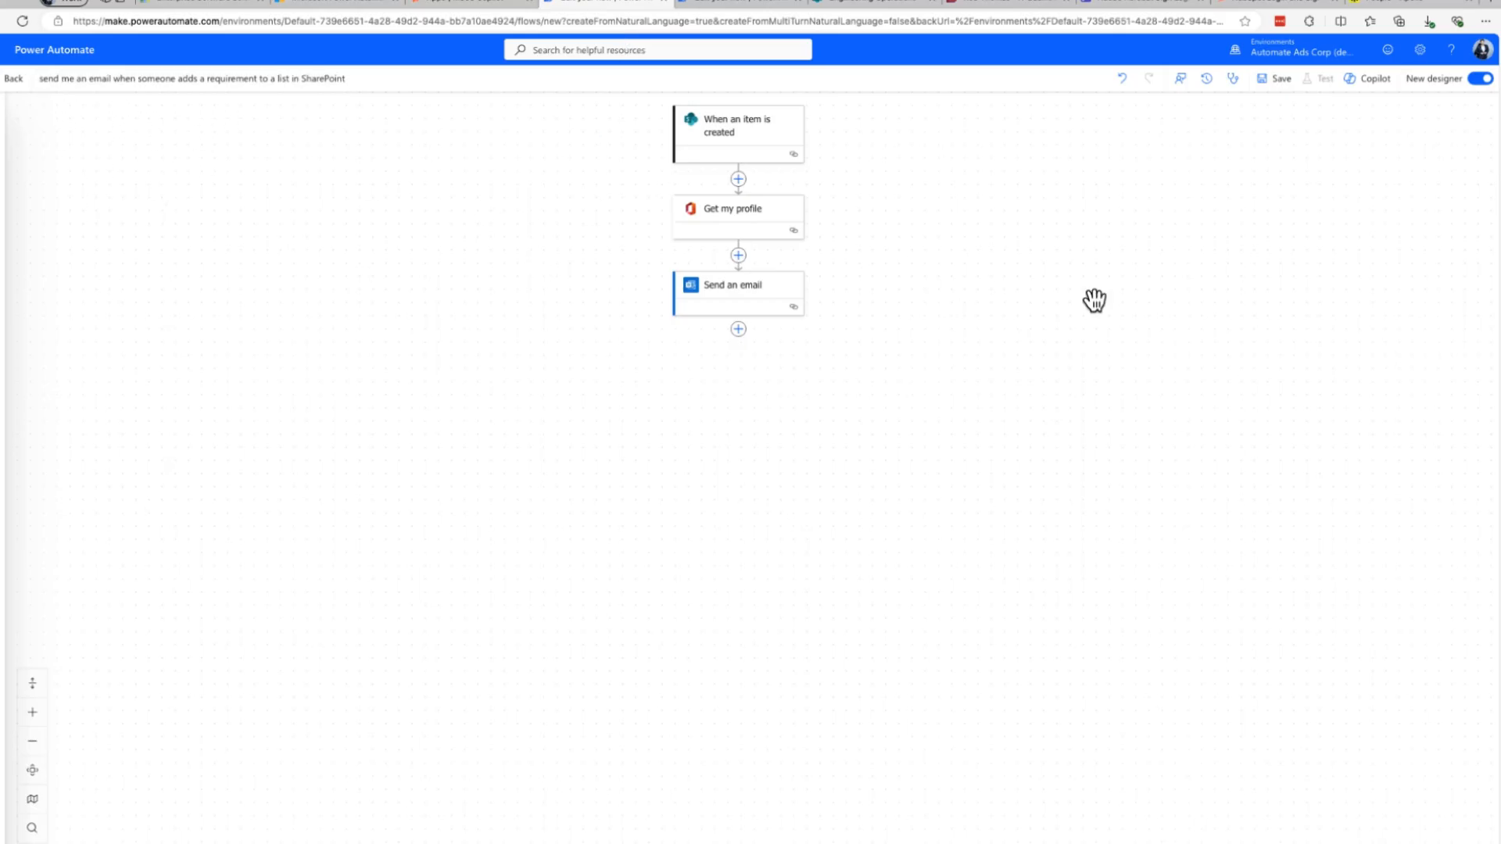
pyautogui.click(797, 2)
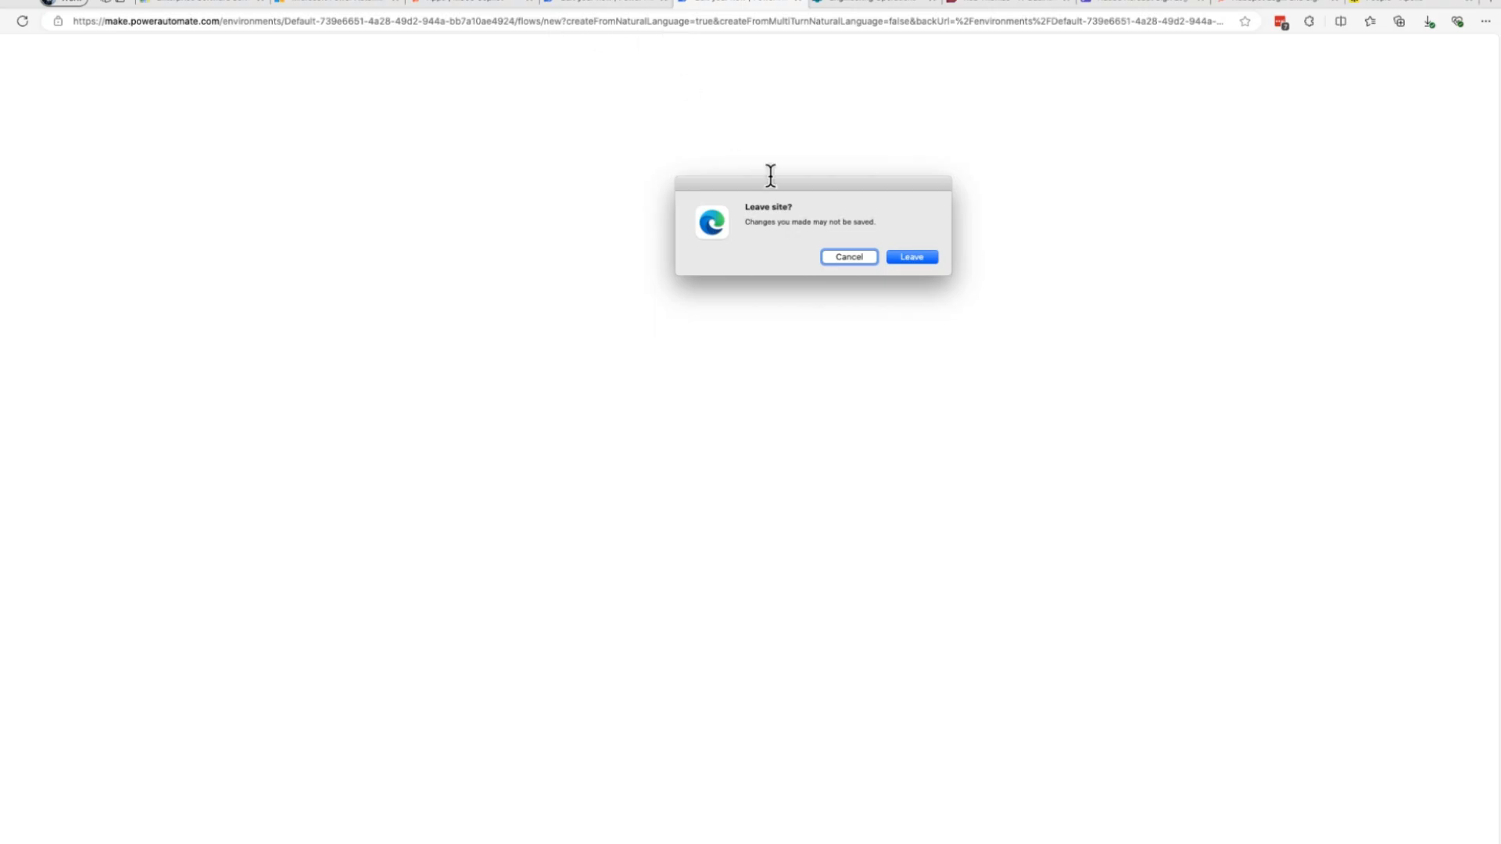
pyautogui.click(896, 255)
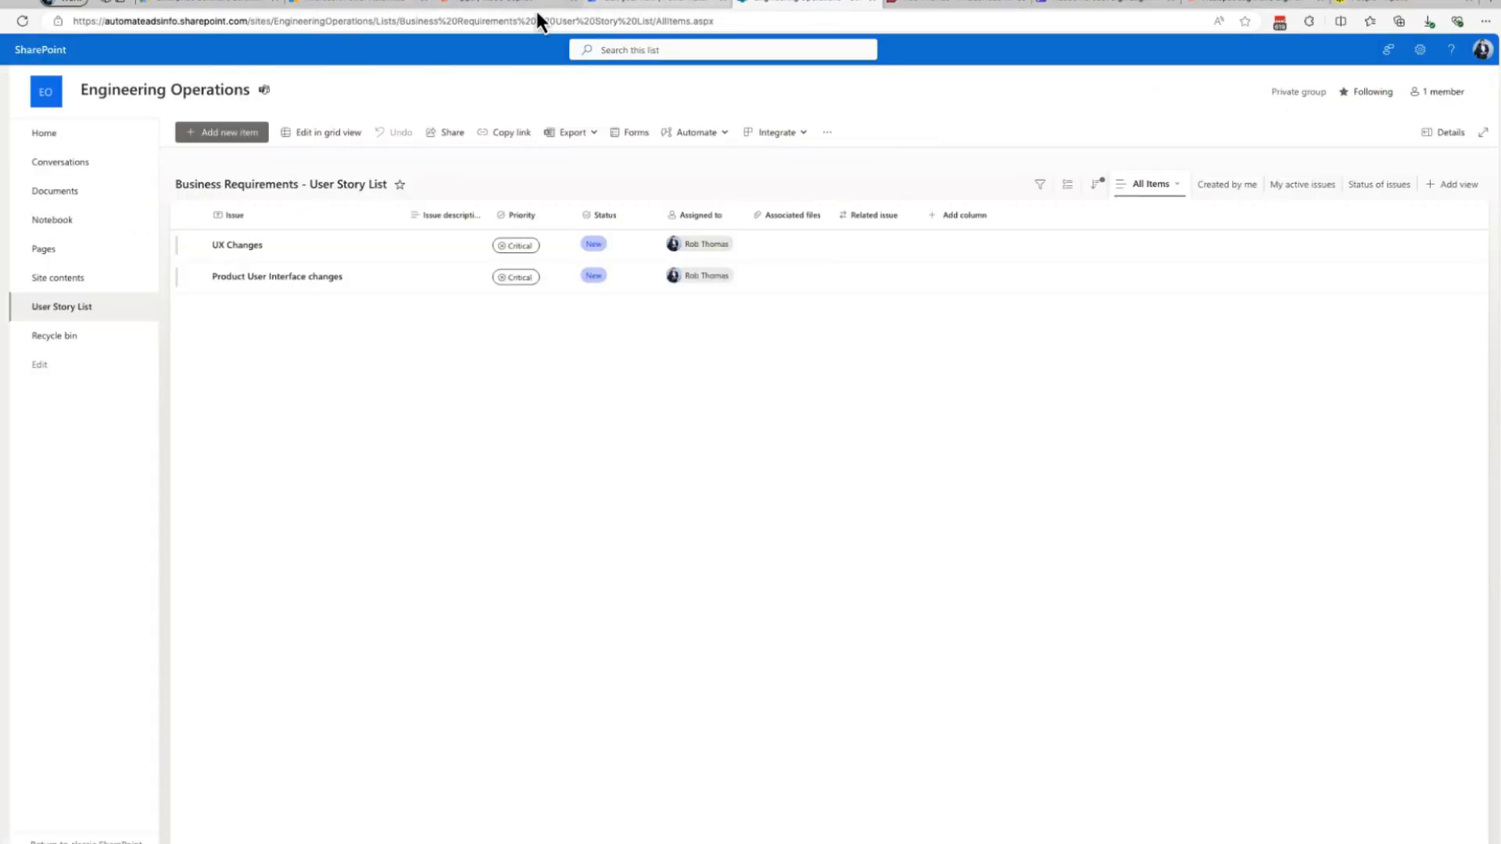
# Switch to the Microsoft 365 apps page and open the Power Automate home page in a new browser tab
pyautogui.click(508, 6)
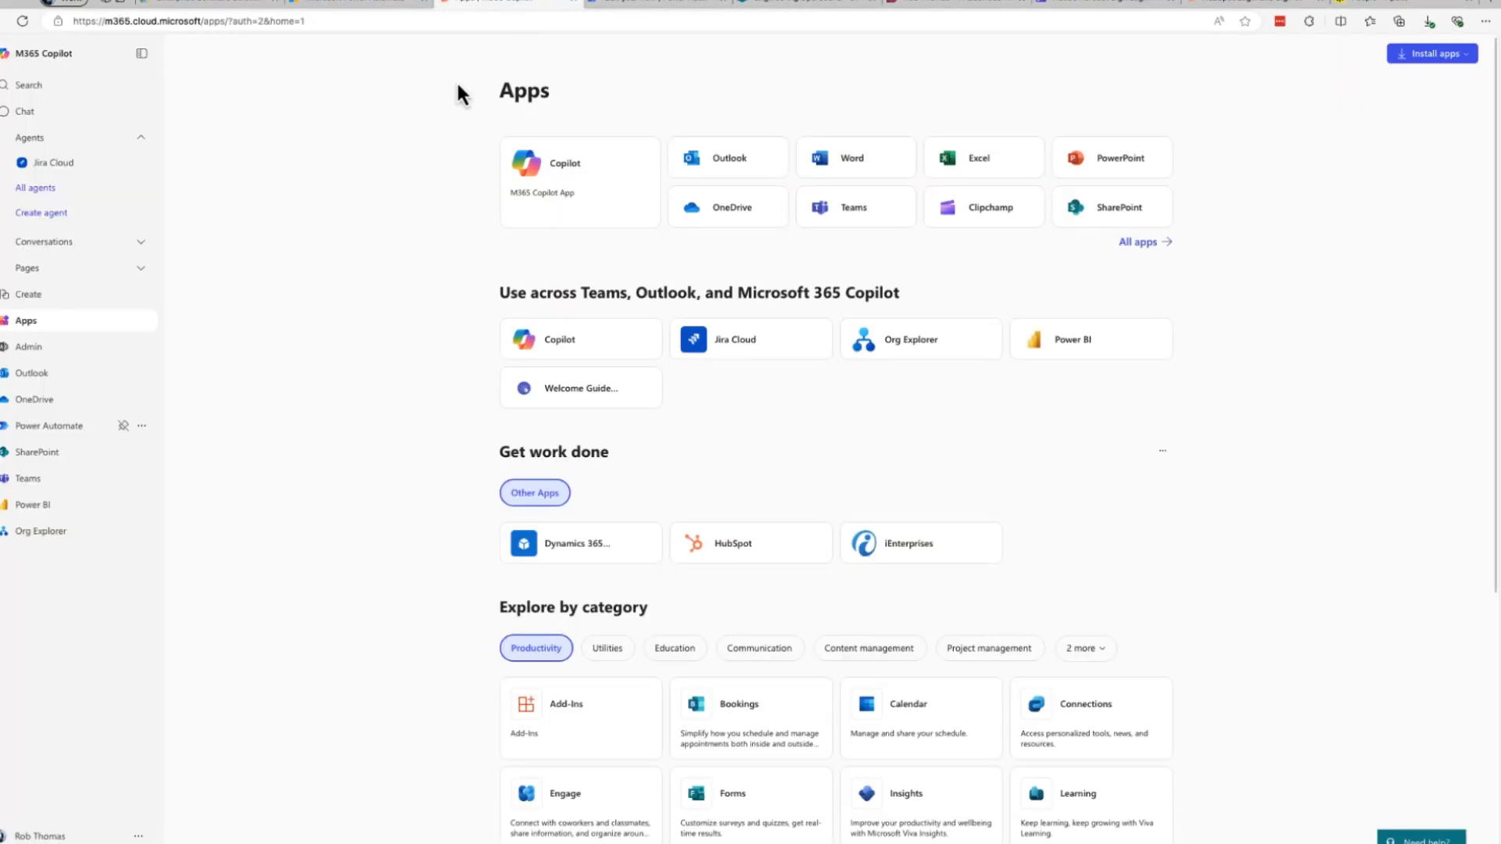
pyautogui.click(23, 427)
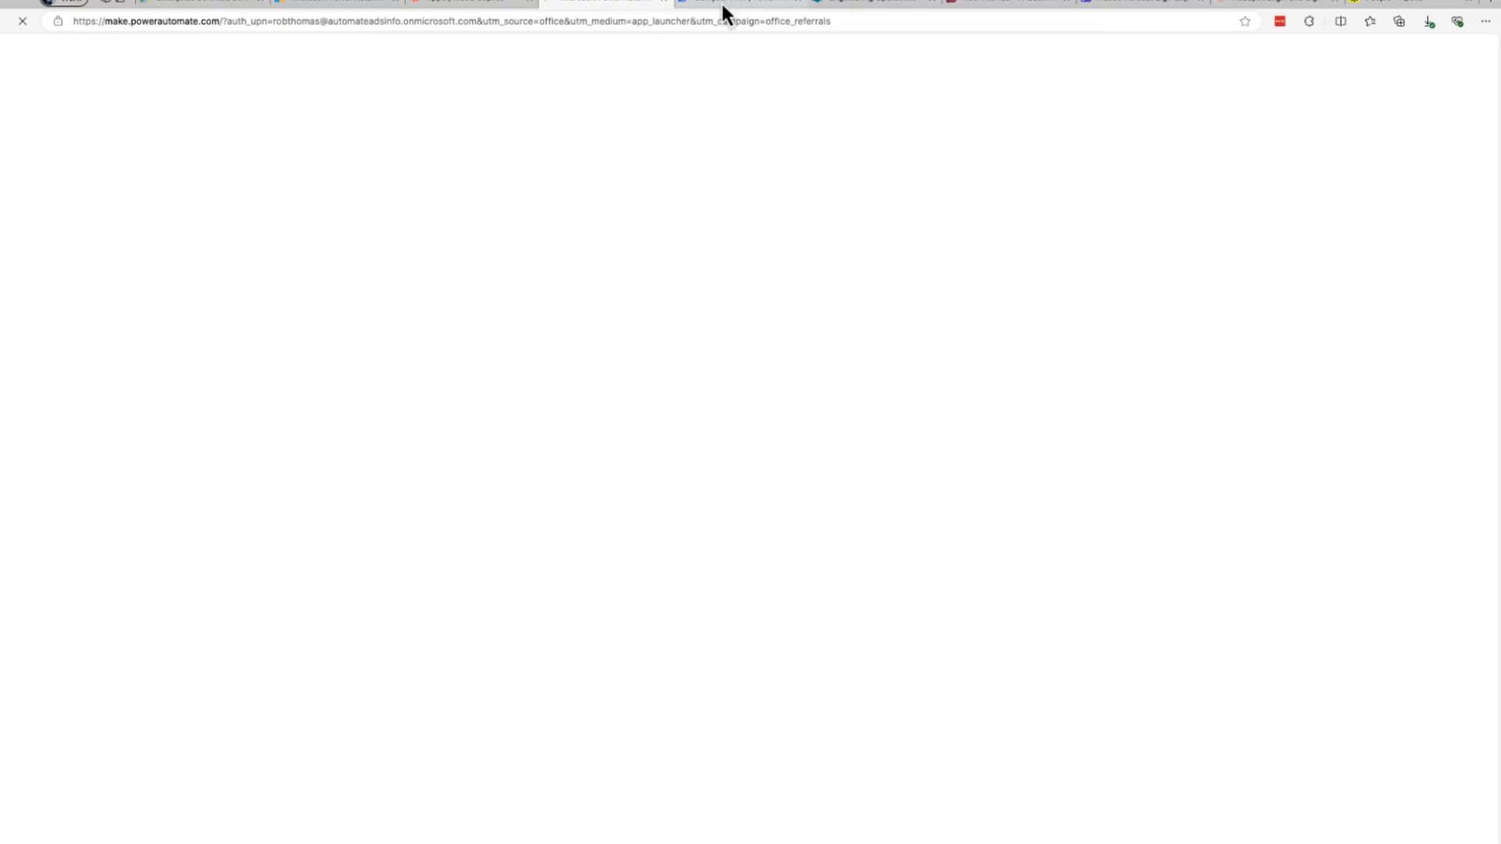
pyautogui.click(725, 6)
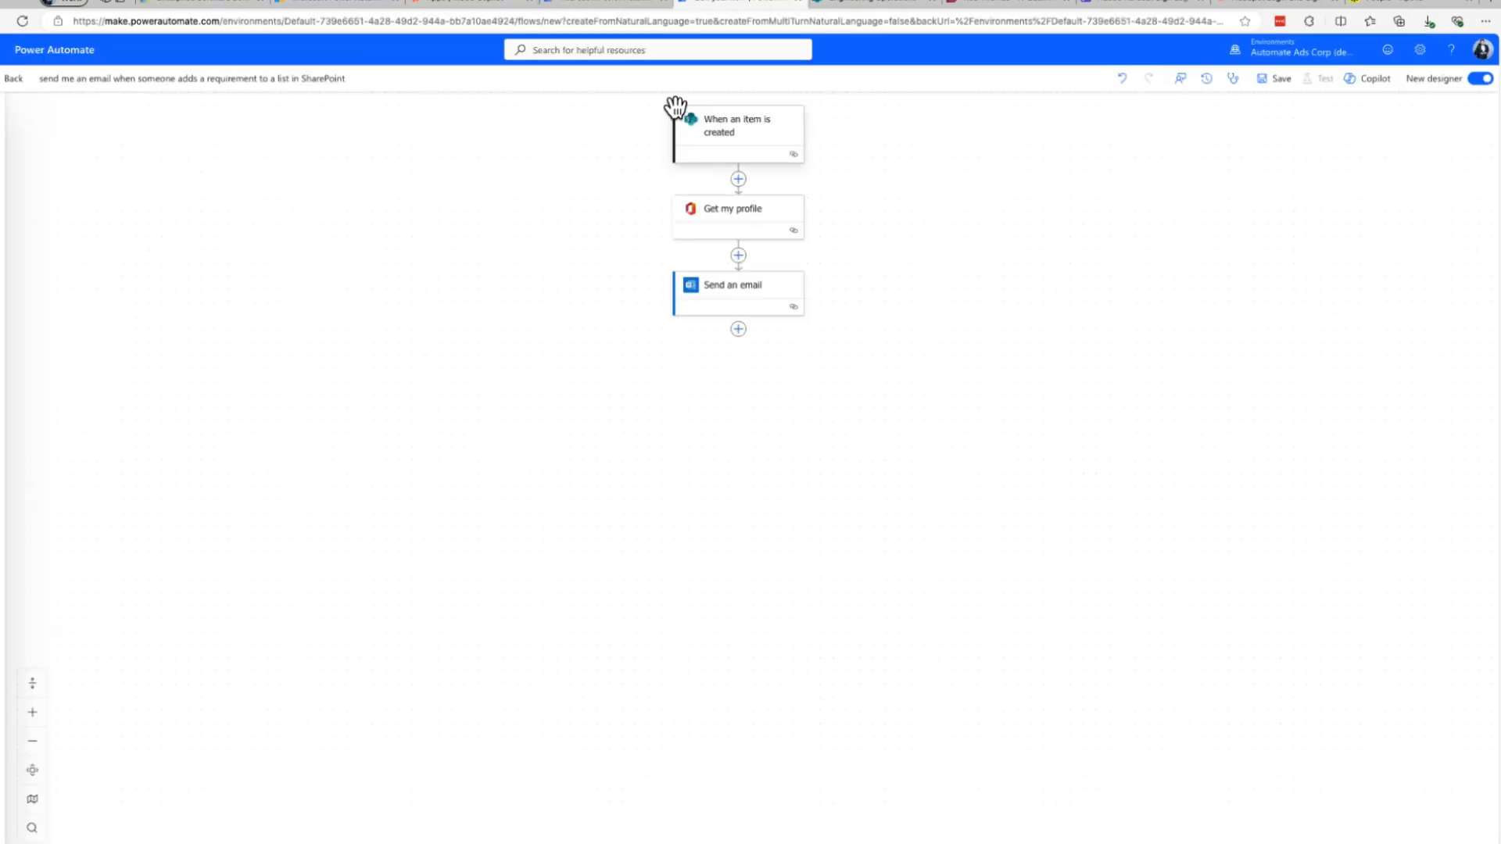
pyautogui.click(602, 8)
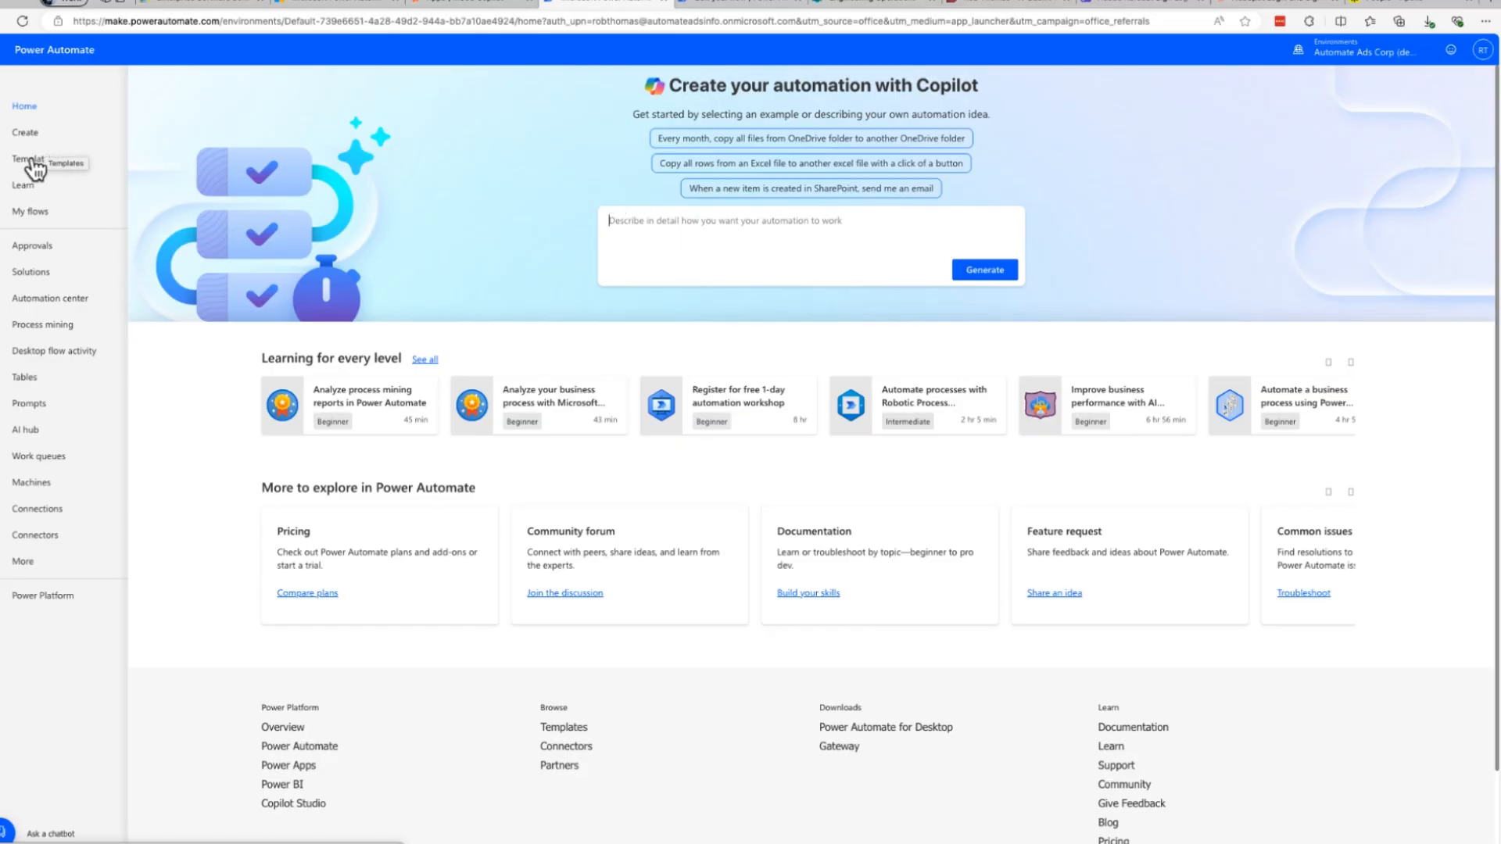
# Search the flow templates for "sharepoint" and open "Send a customized email when a new SharePoint list item is added"
pyautogui.click(37, 161)
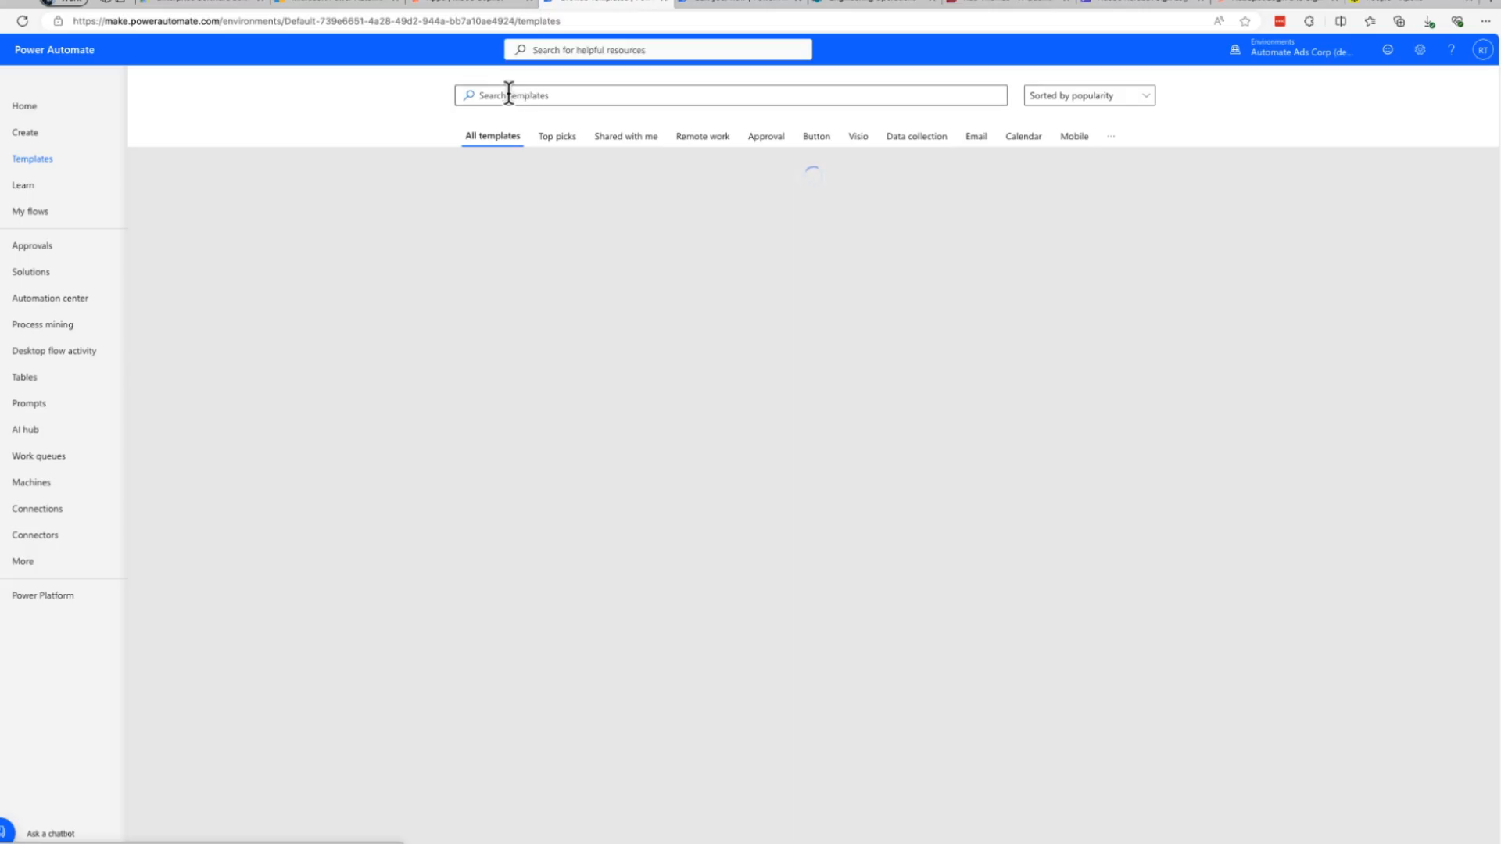
pyautogui.click(497, 97)
pyautogui.write('share')
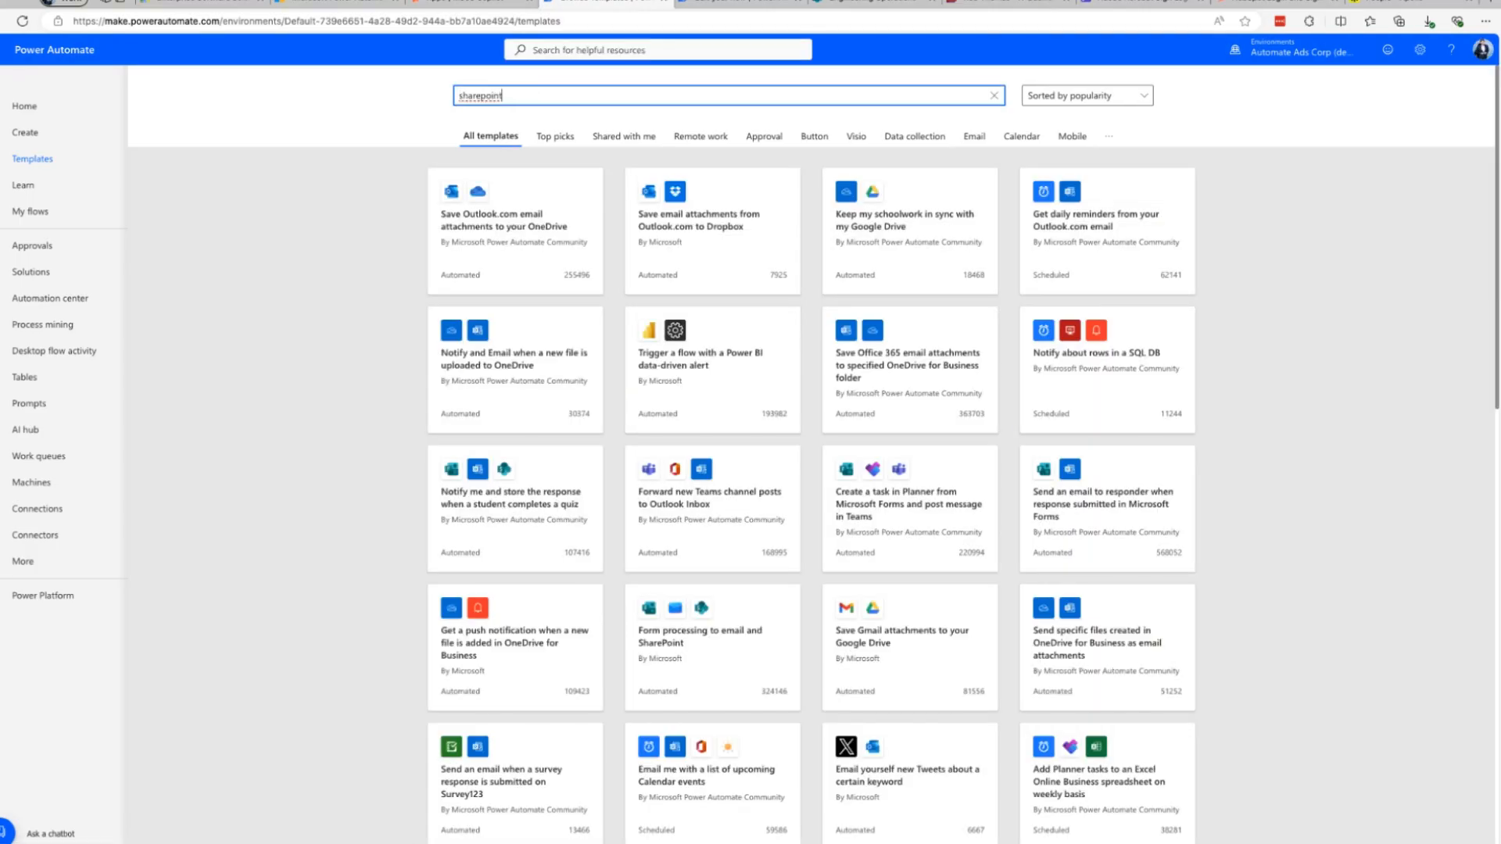
pyautogui.write('point')
pyautogui.press('Return')
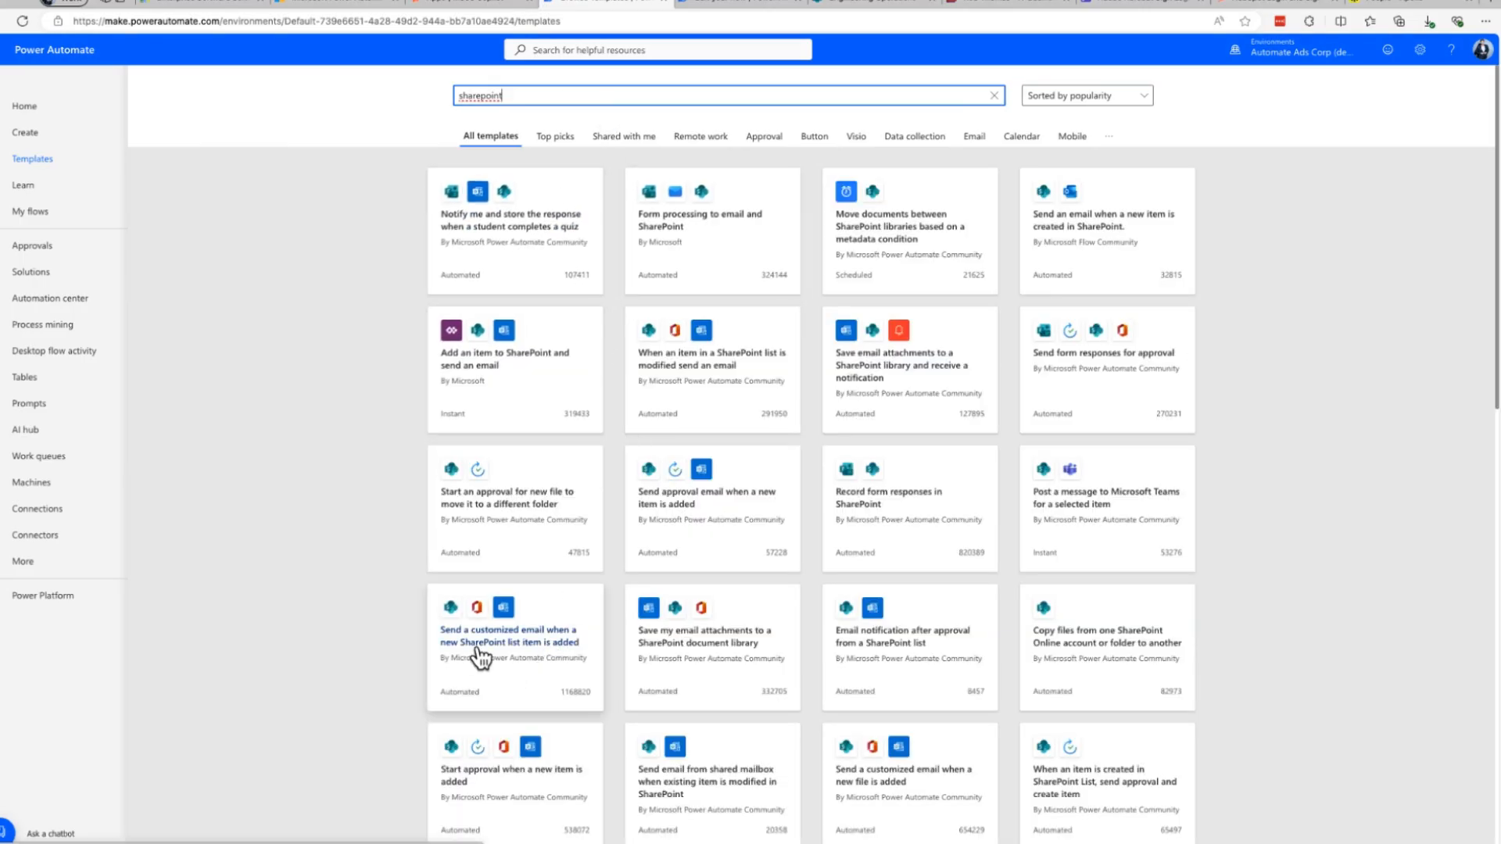
pyautogui.click(536, 647)
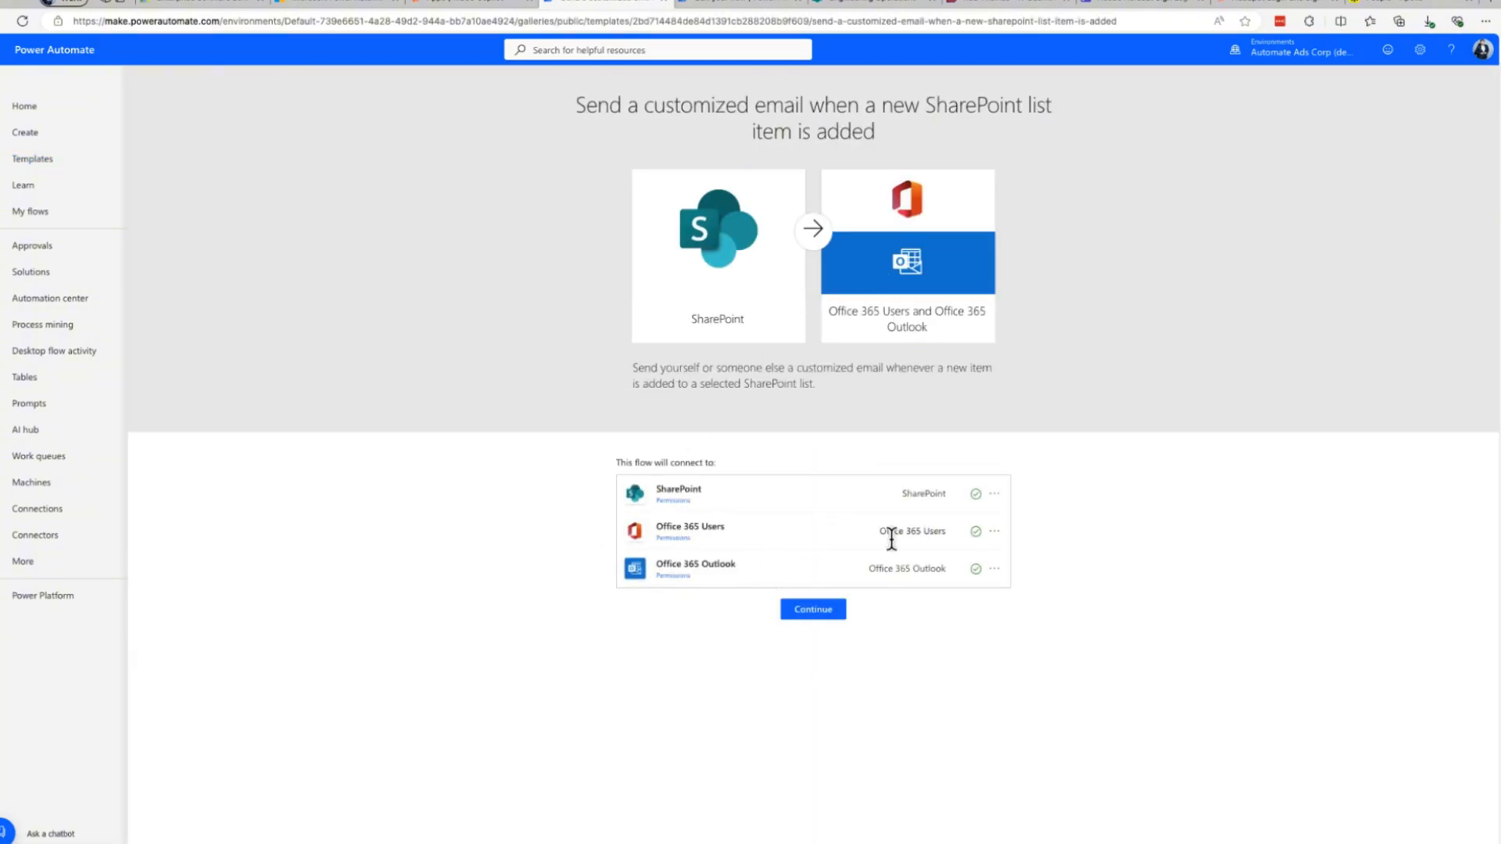
# Review the template's SharePoint, Office 365 Users and Office 365 Outlook connections, and continue to its SharePoint settings
pyautogui.click(995, 496)
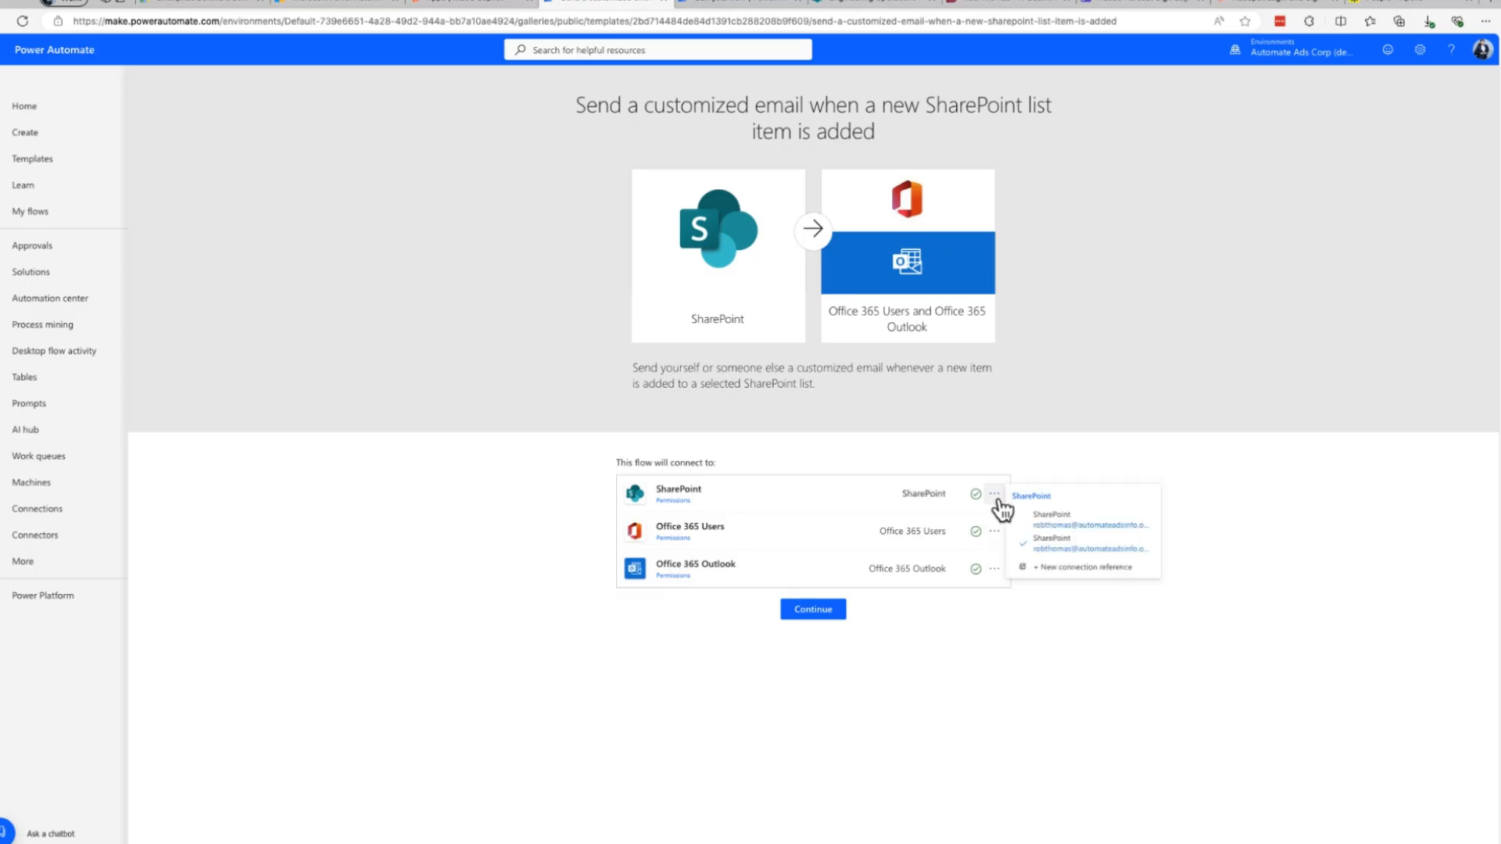
pyautogui.click(1020, 641)
pyautogui.click(994, 531)
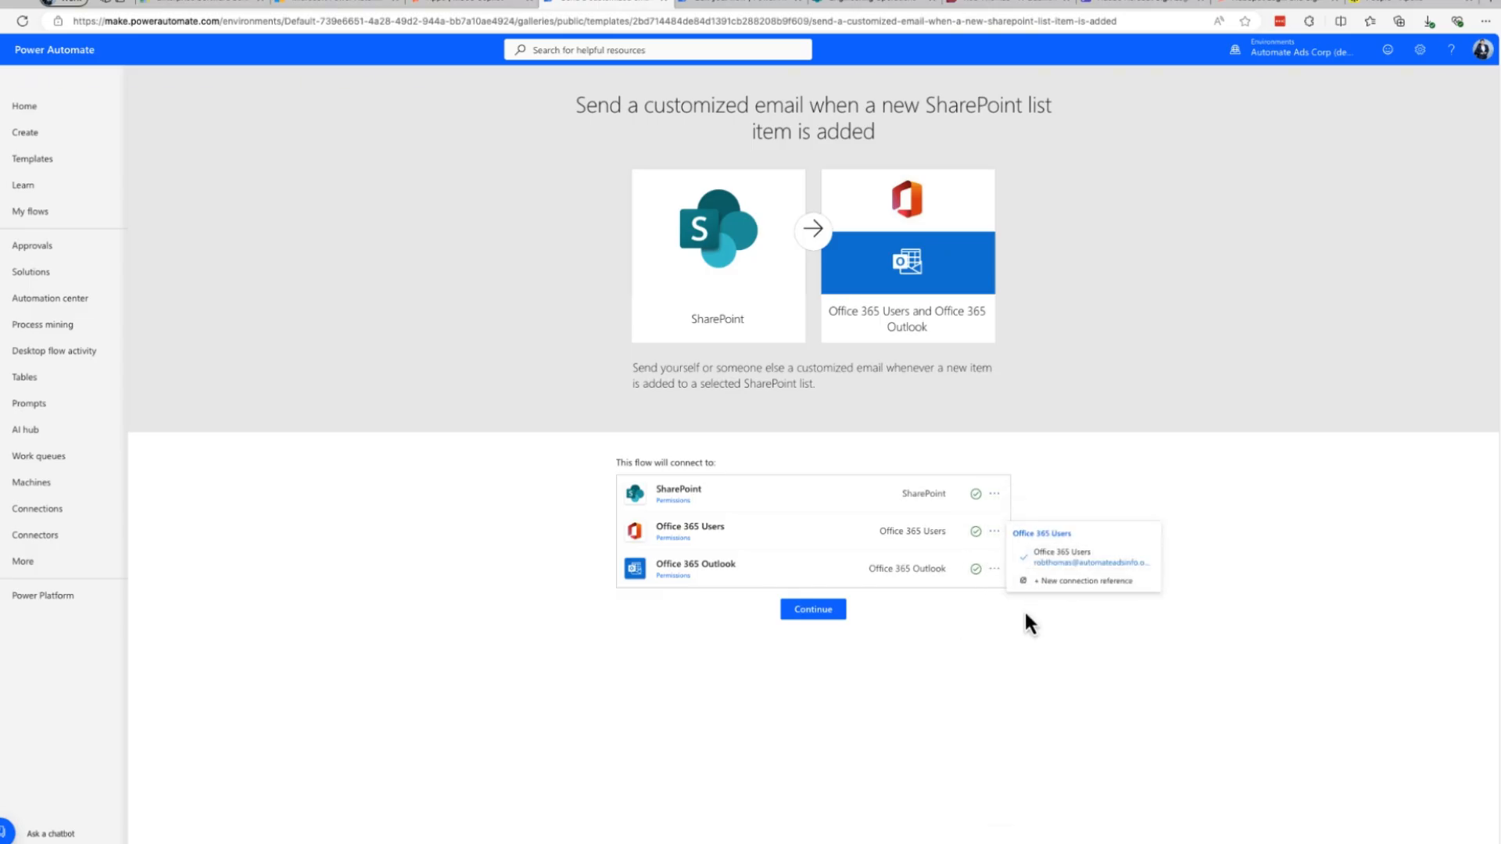
pyautogui.click(1024, 620)
pyautogui.click(994, 568)
pyautogui.click(901, 682)
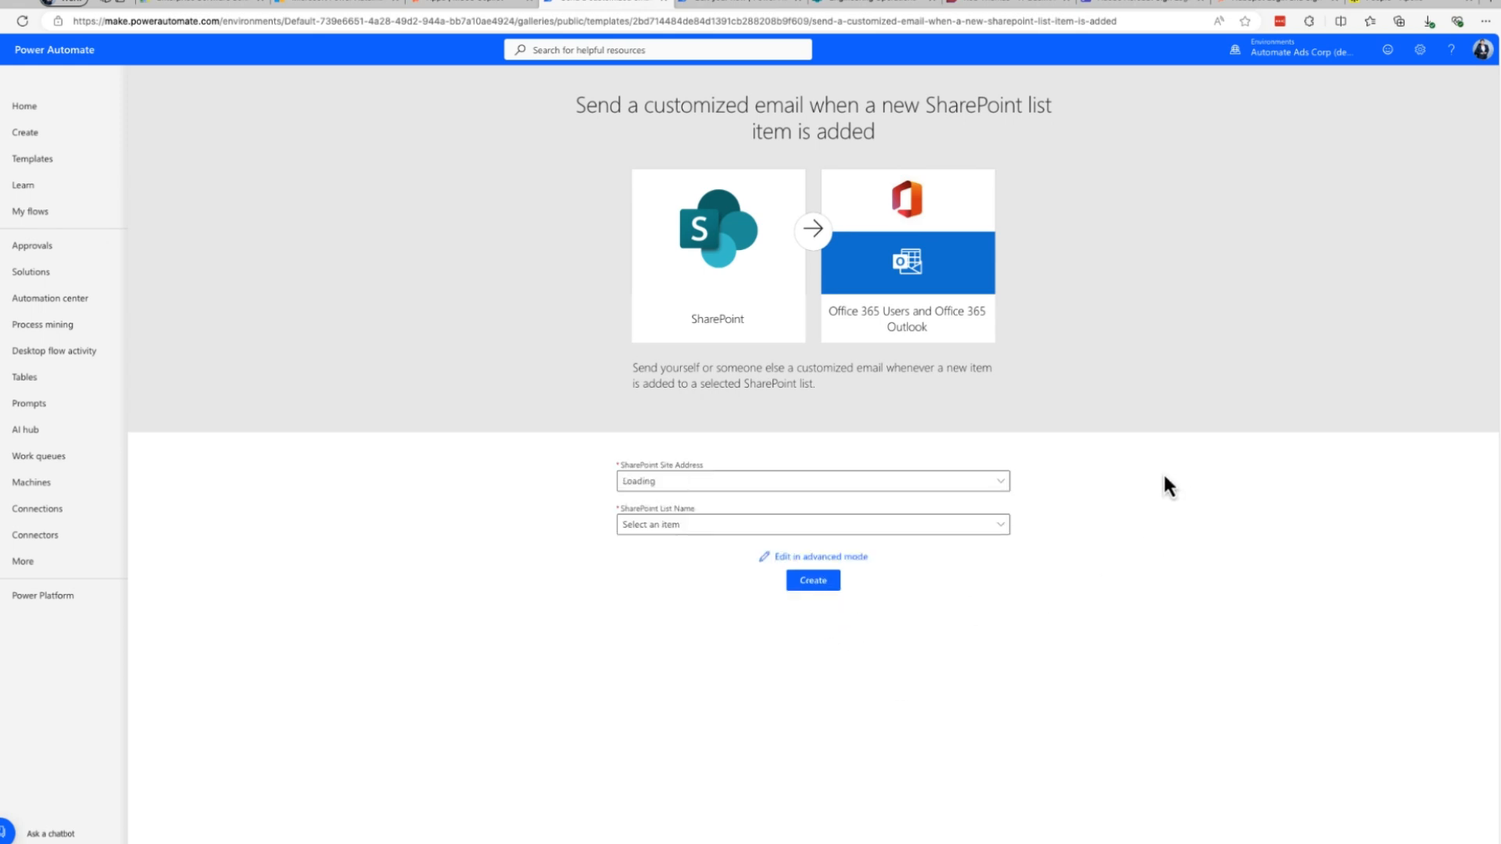
# Set the template's site to Engineering Operations and its list to Business Requirements - User Story List, and create the flow
pyautogui.click(810, 482)
pyautogui.click(738, 592)
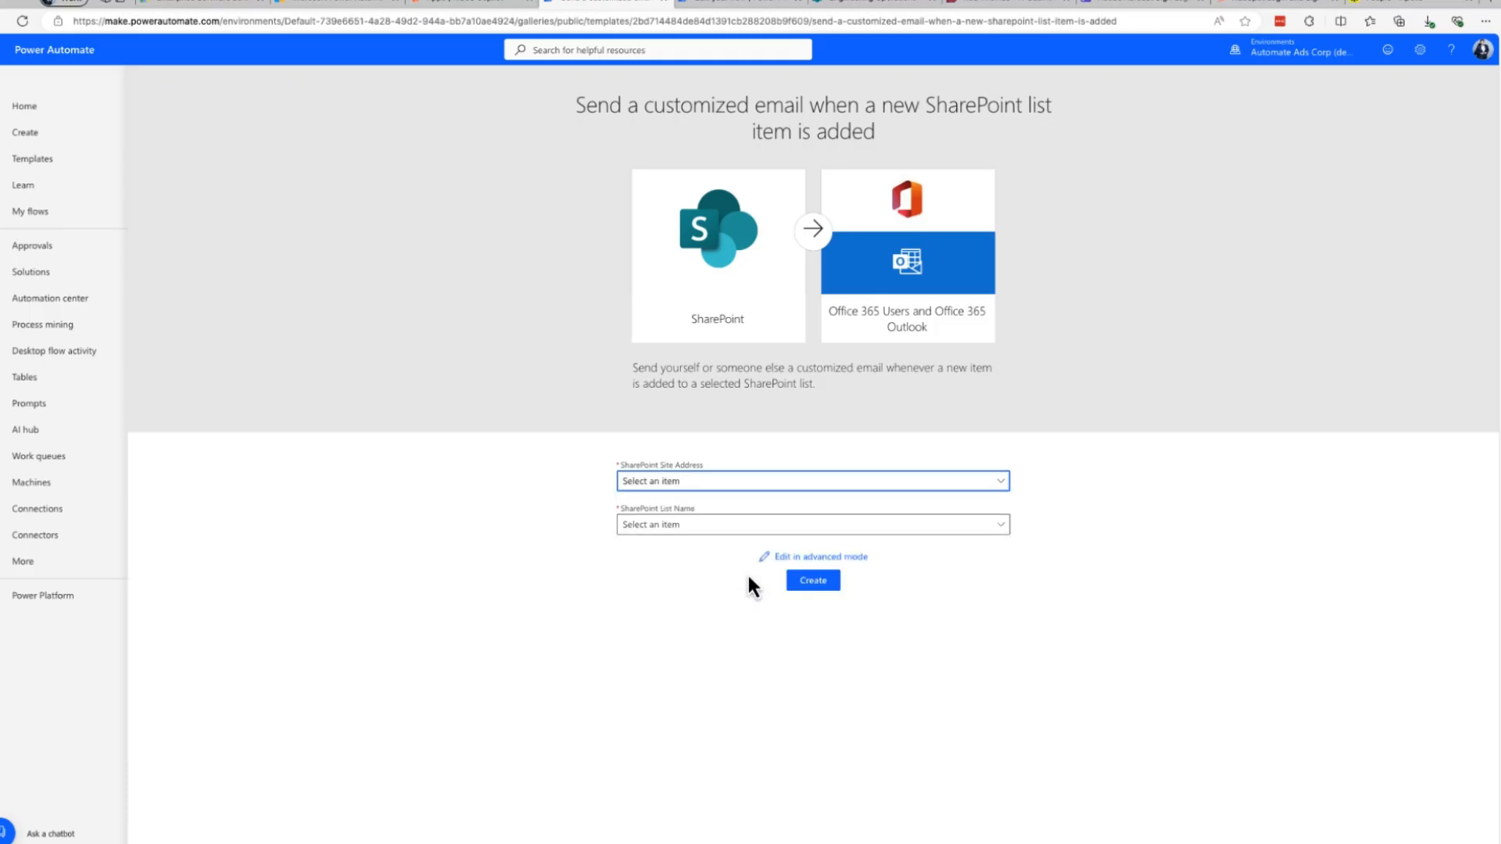
pyautogui.click(739, 527)
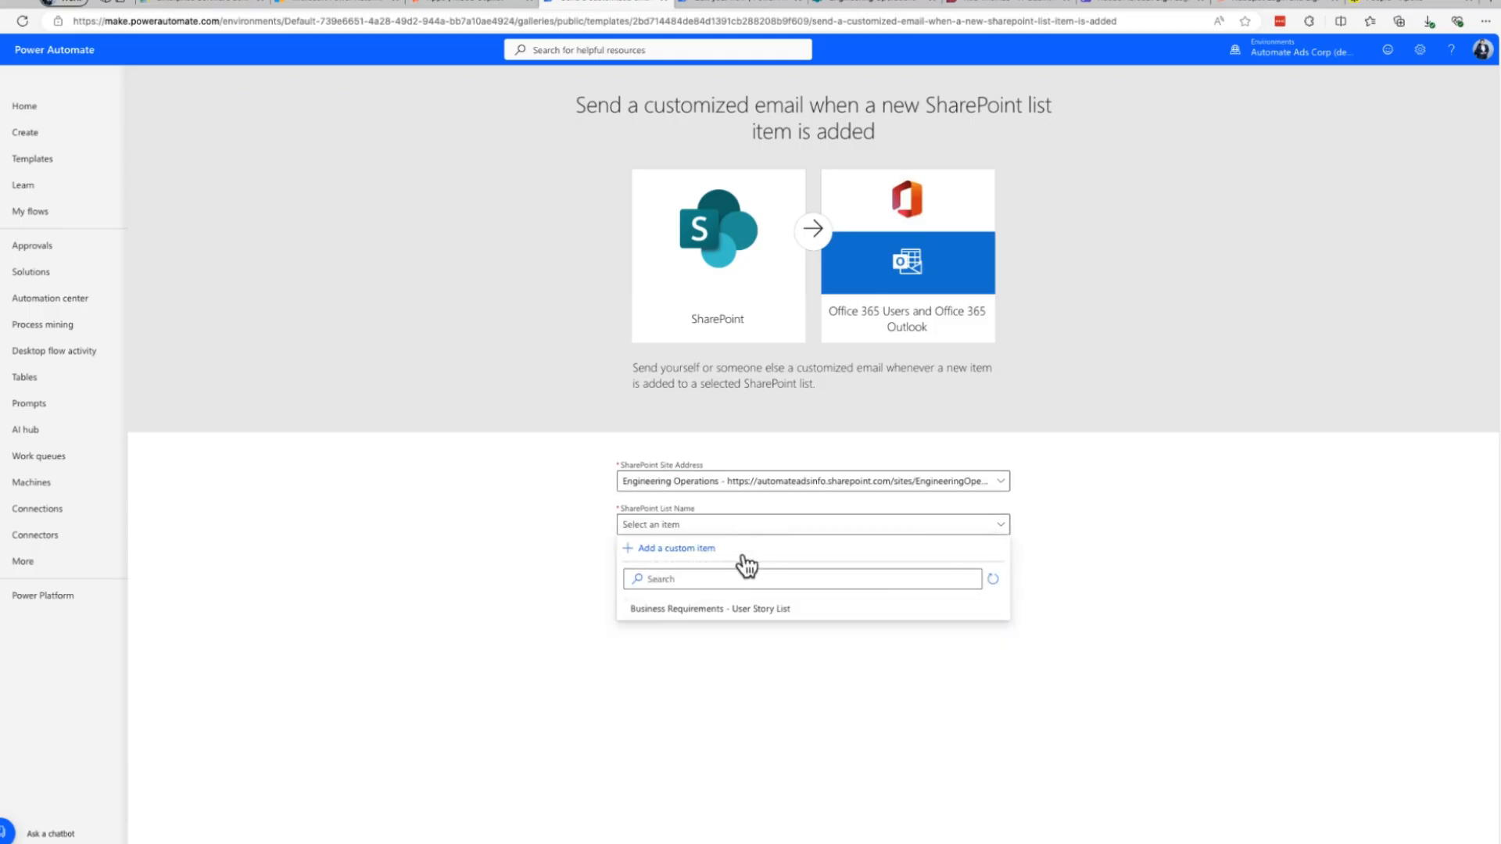
pyautogui.click(690, 613)
pyautogui.click(813, 580)
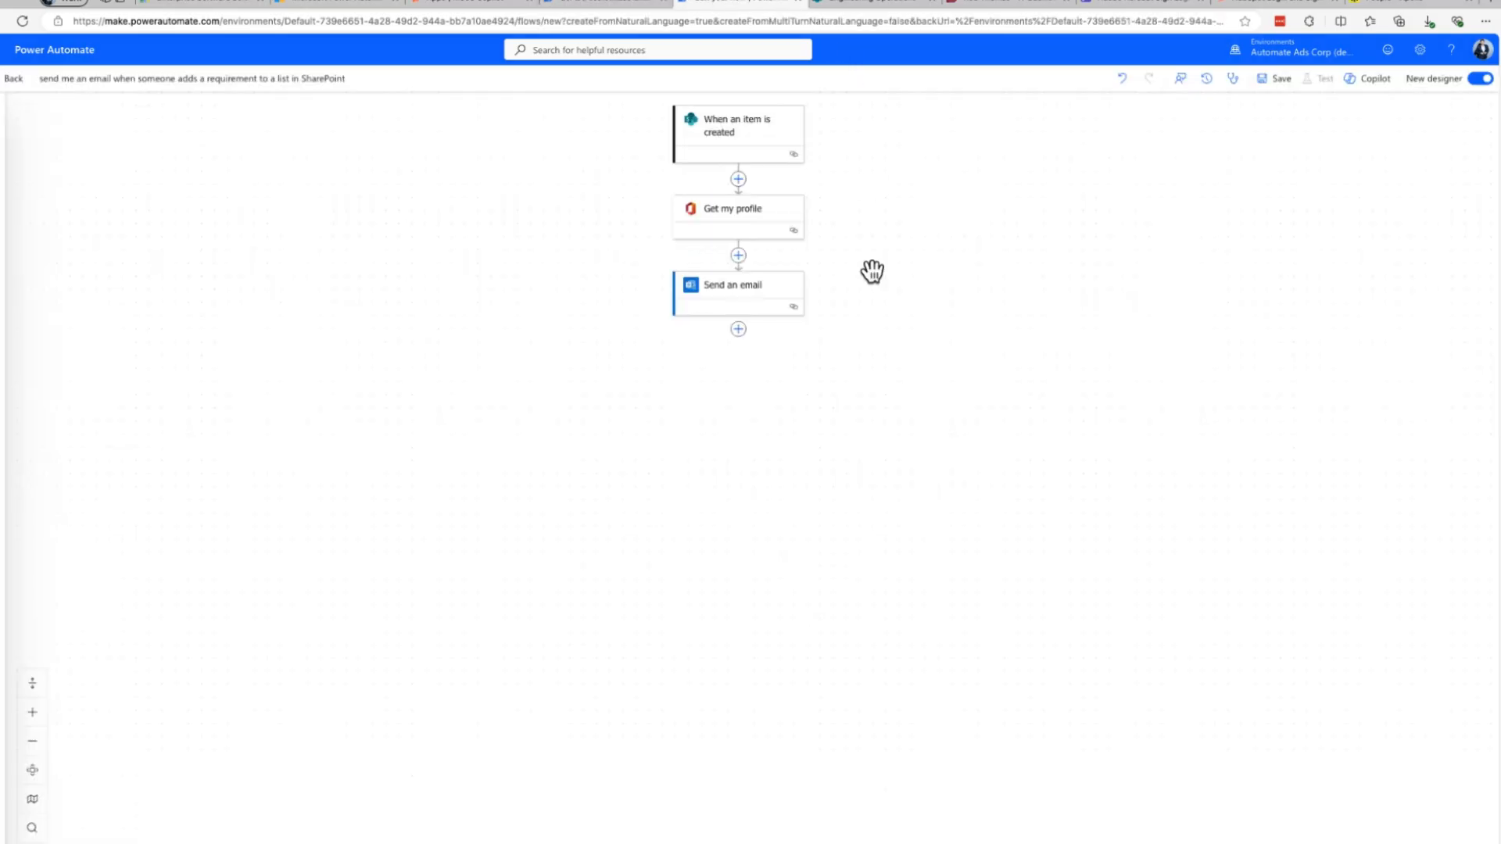
# Open the template-based flow in the designer and compare its actions with those of the Copilot-generated flow
pyautogui.click(630, 4)
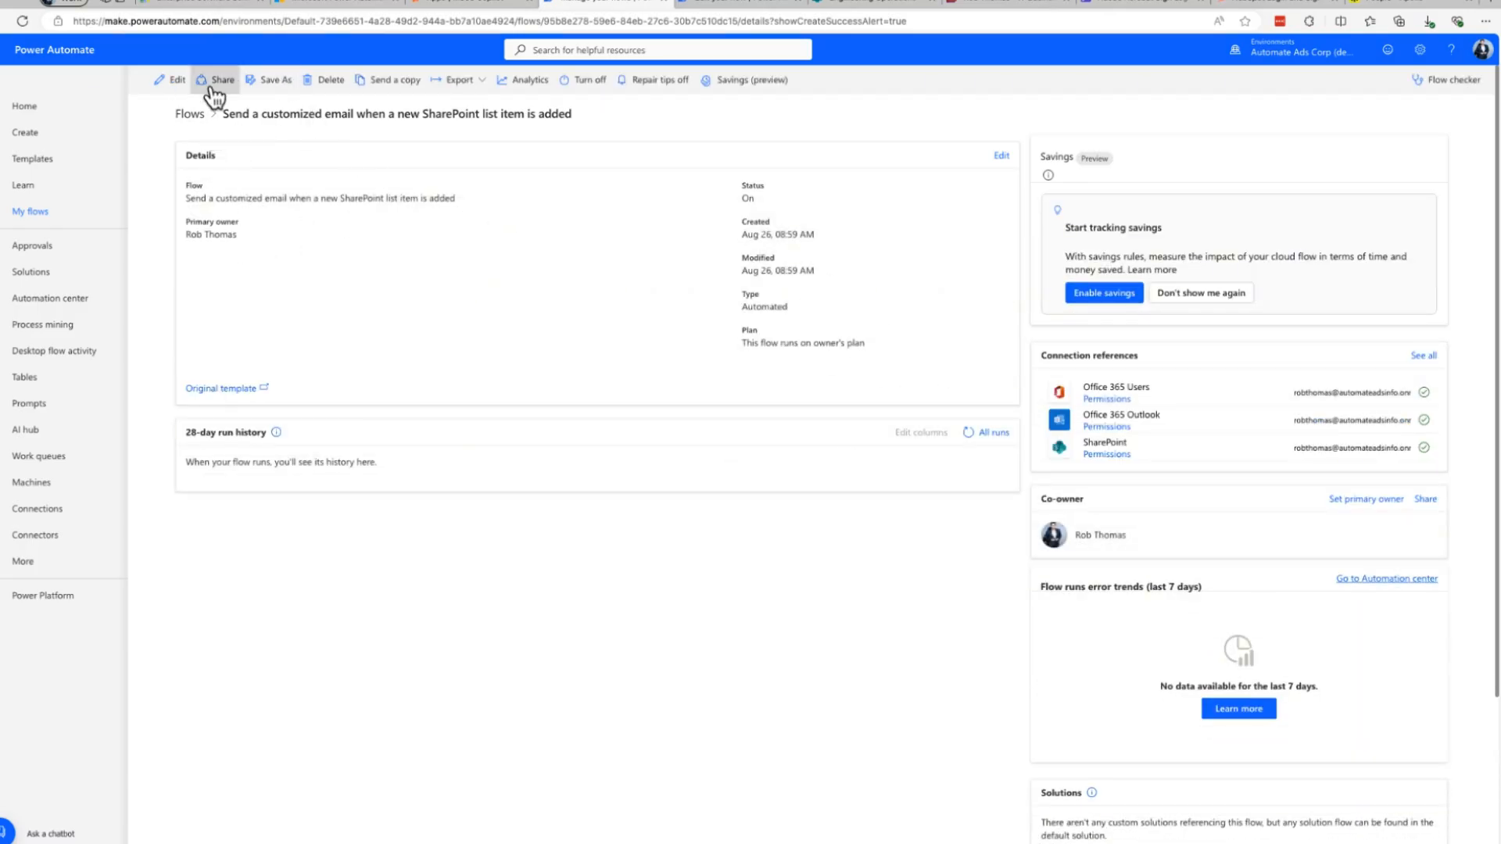
pyautogui.click(170, 80)
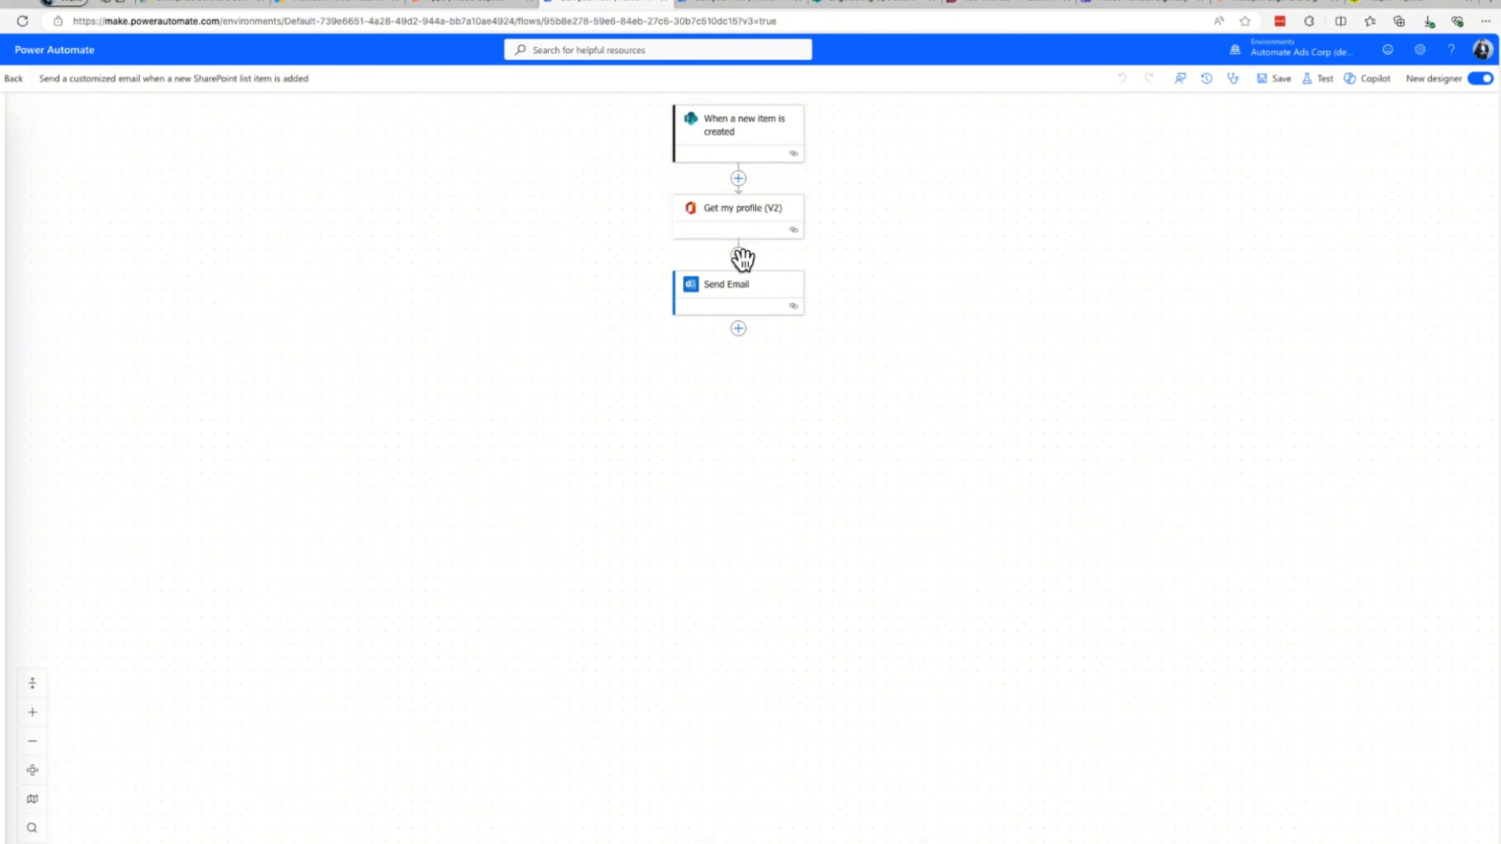
pyautogui.click(726, 4)
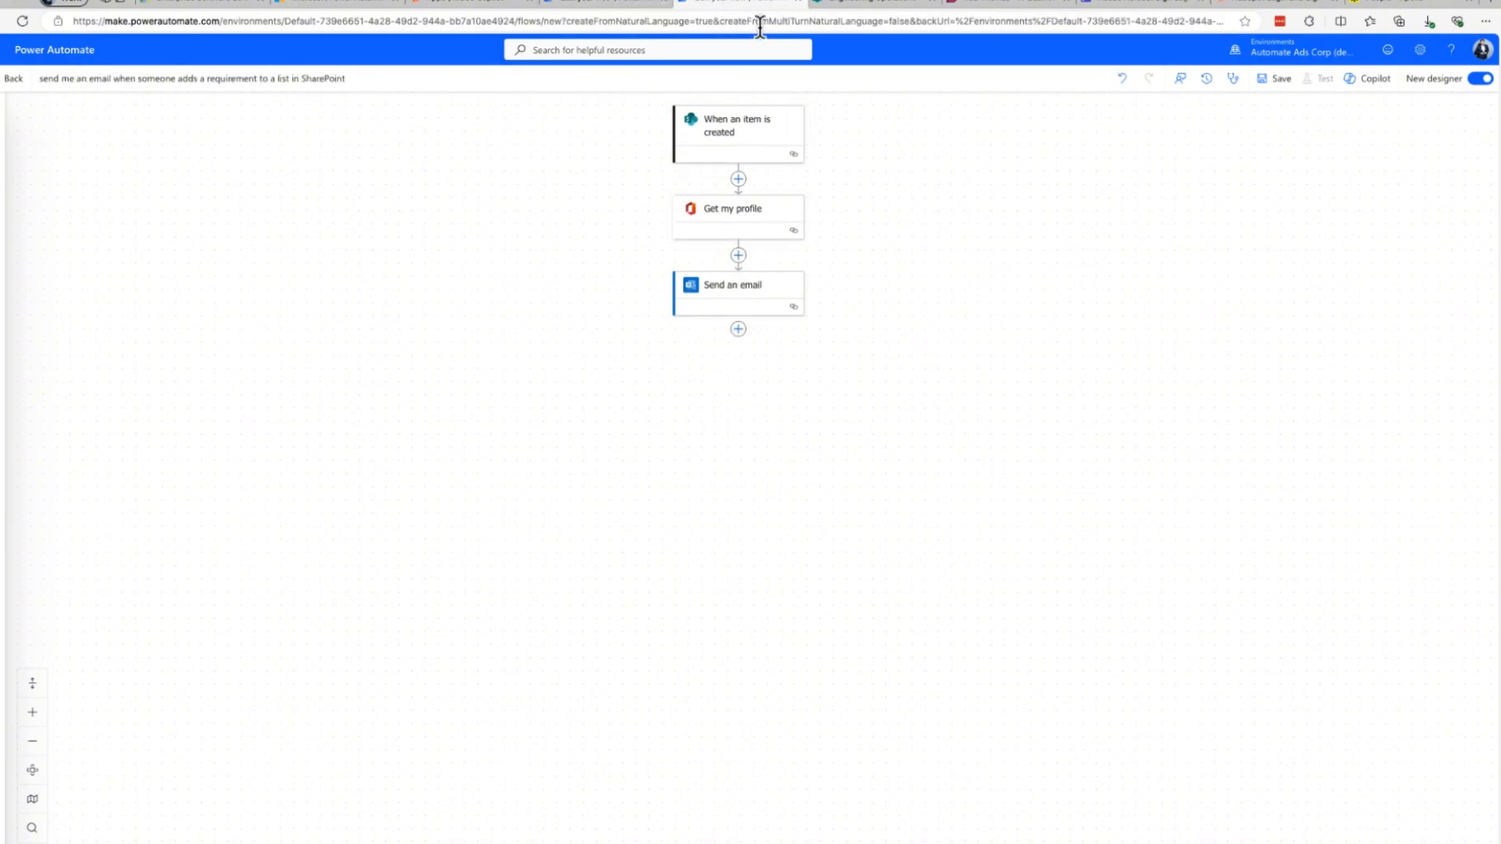
pyautogui.click(619, 4)
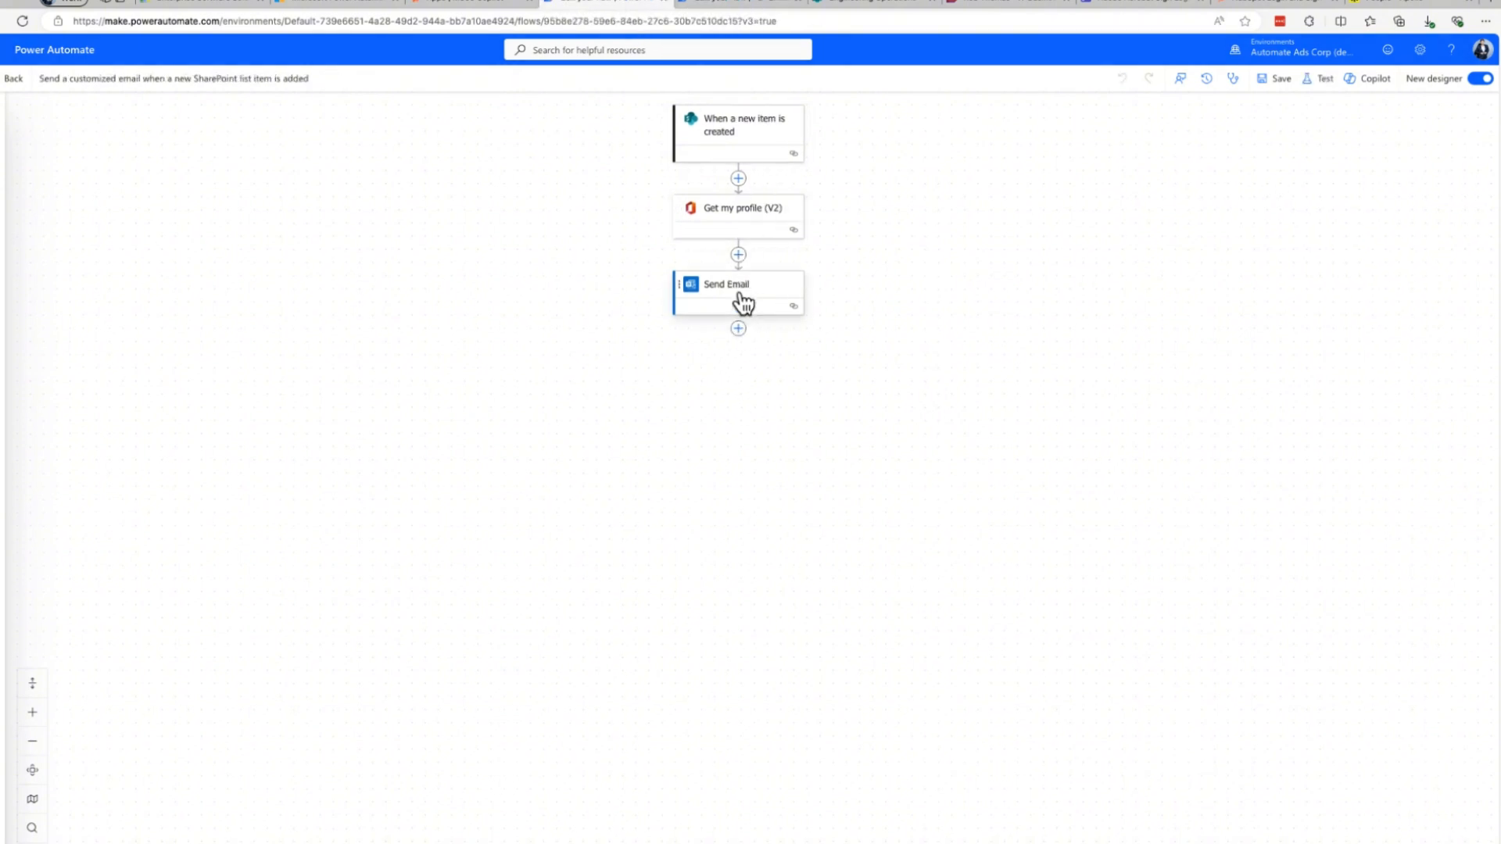
pyautogui.click(748, 5)
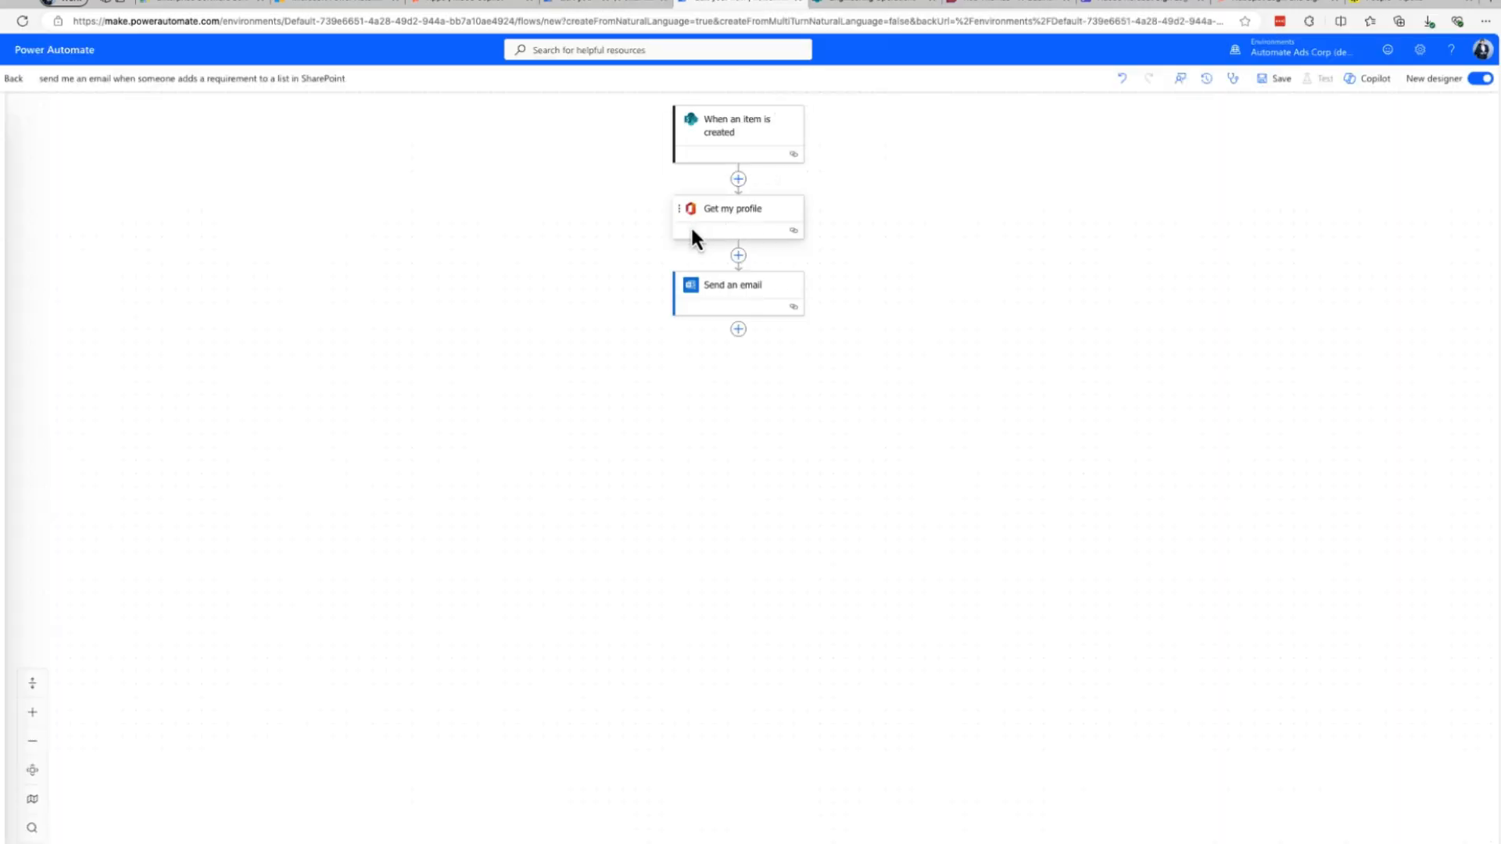
# Add a Get user profile (V2) action below the trigger of the Copilot-generated flow and delete its Get my profile action
pyautogui.click(738, 179)
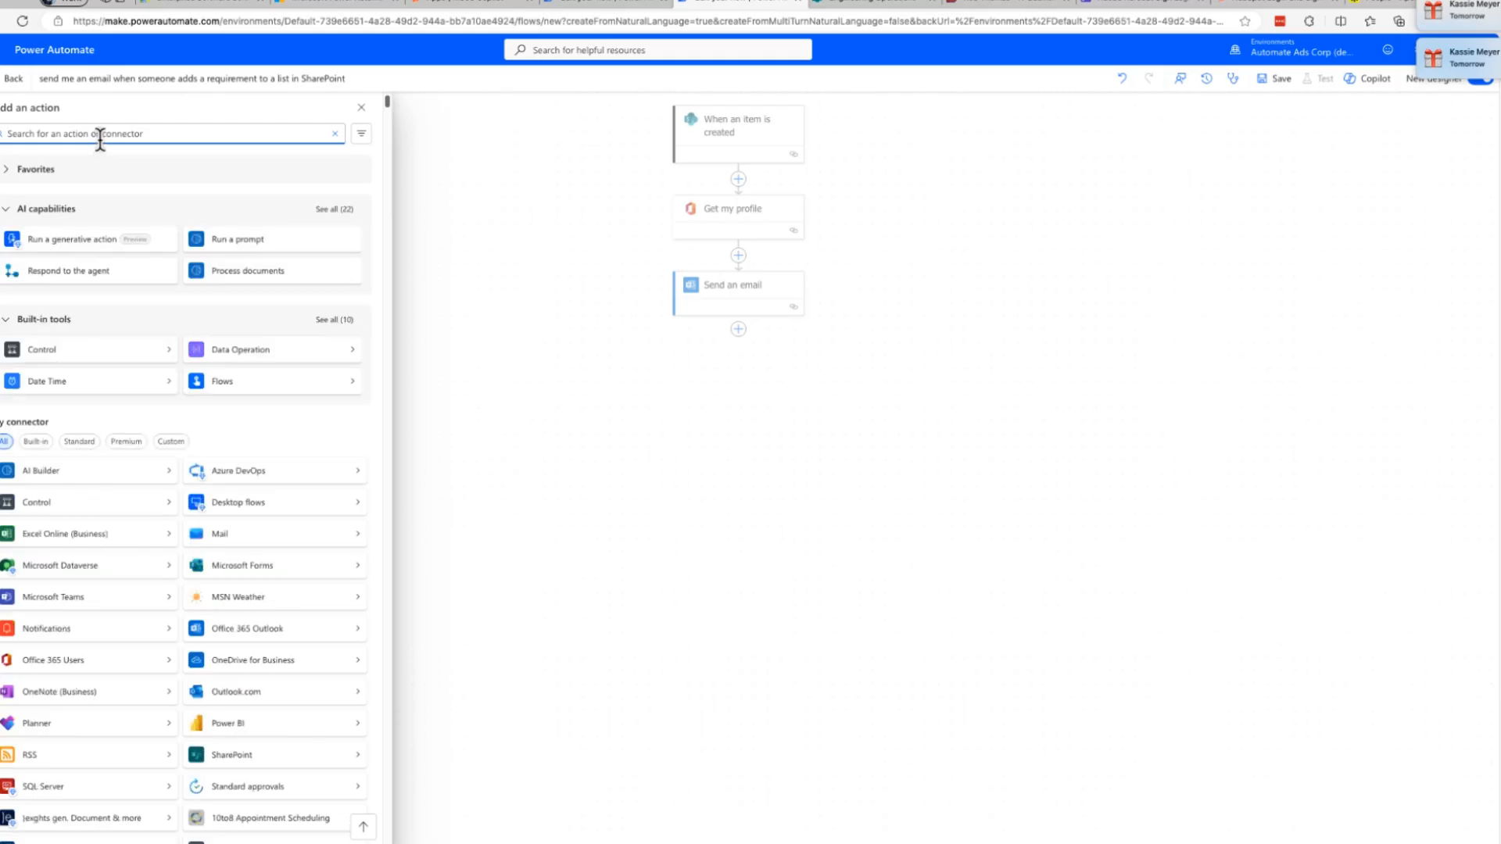
pyautogui.write('Get profile')
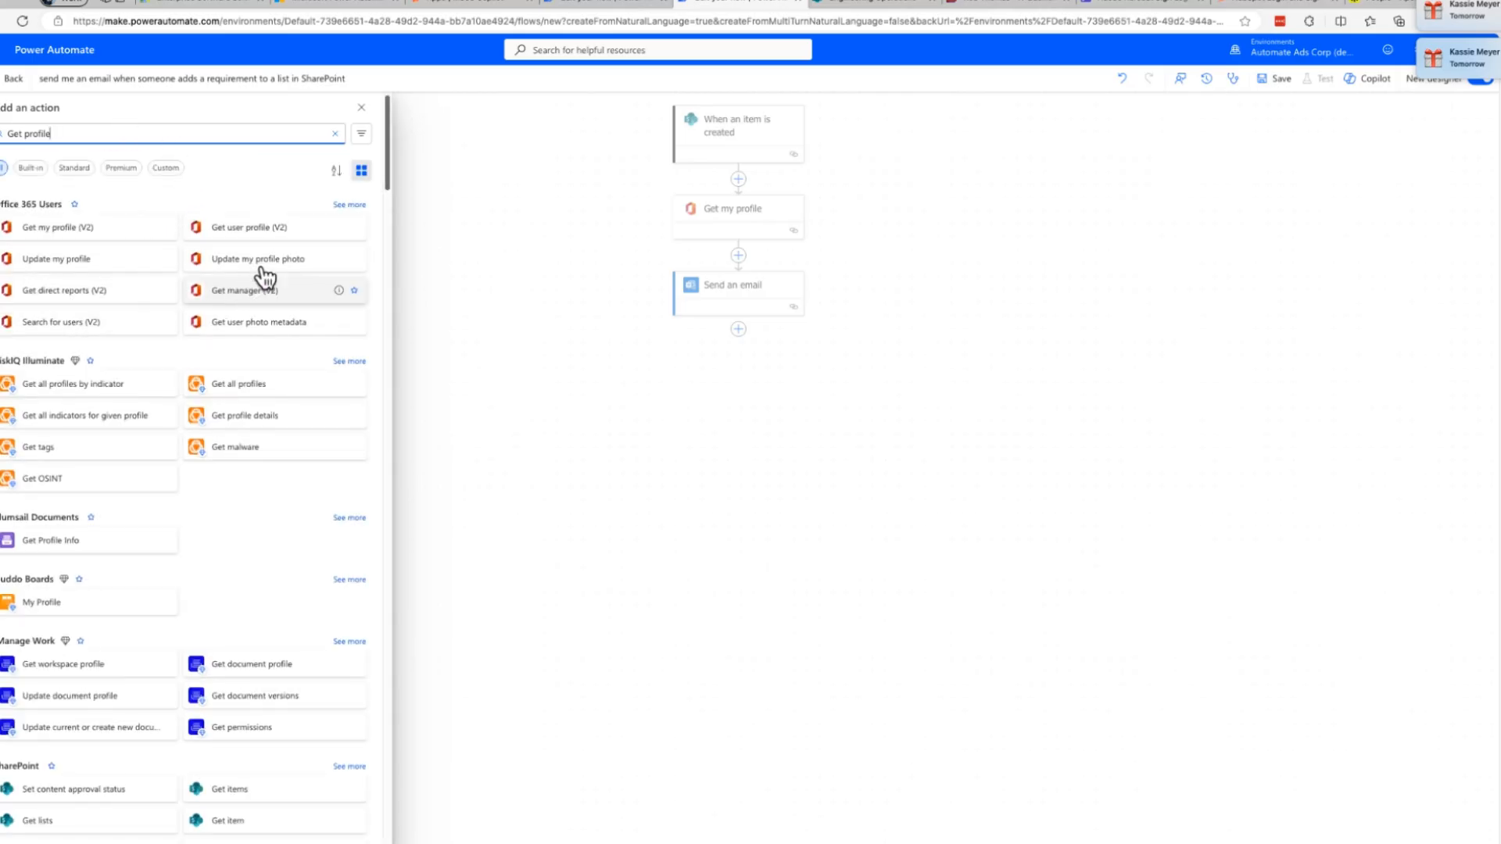
pyautogui.click(261, 232)
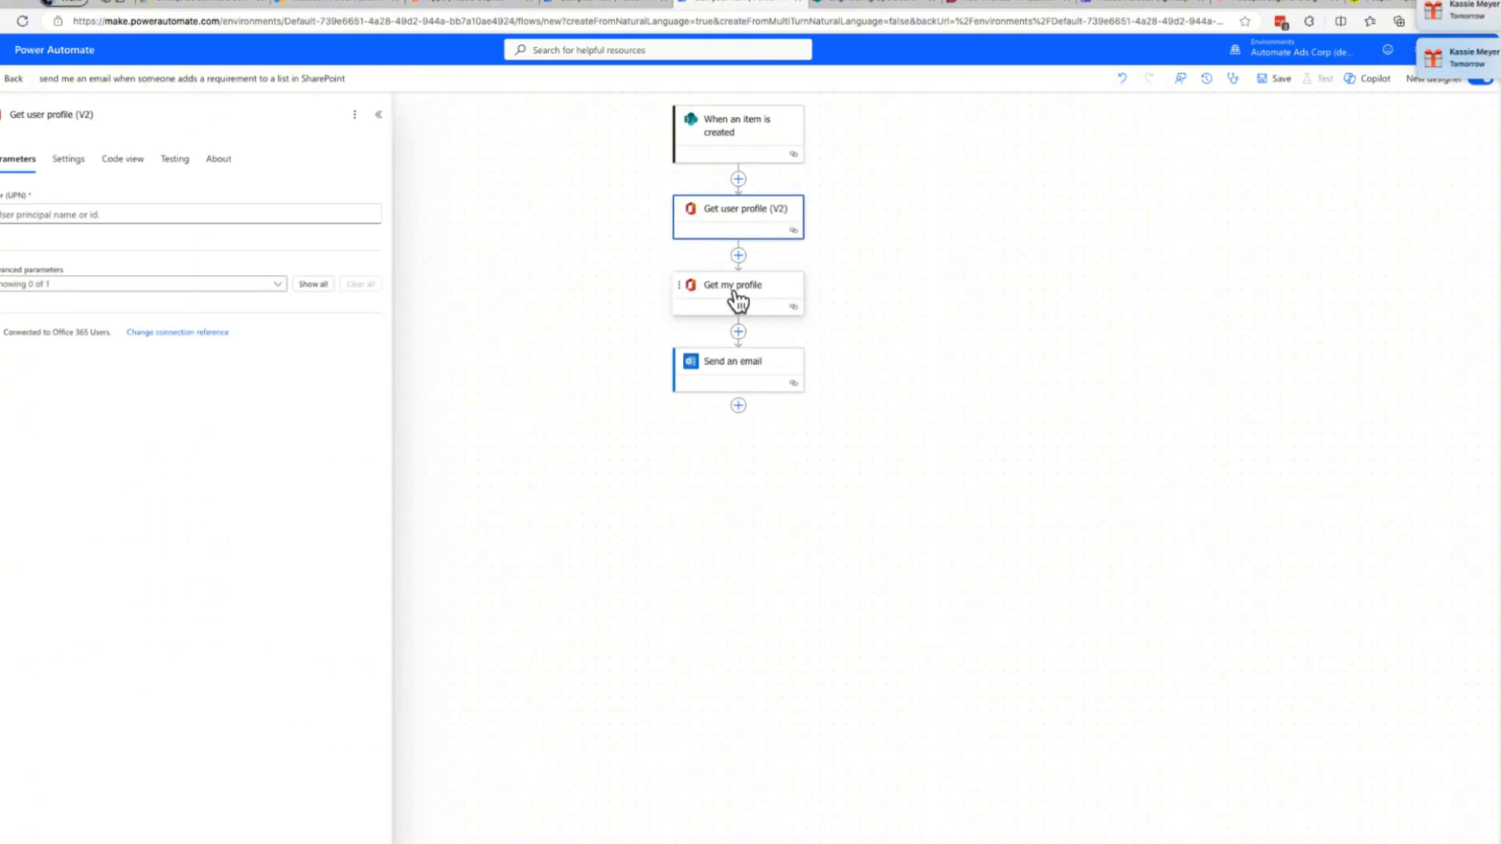
pyautogui.click(677, 292)
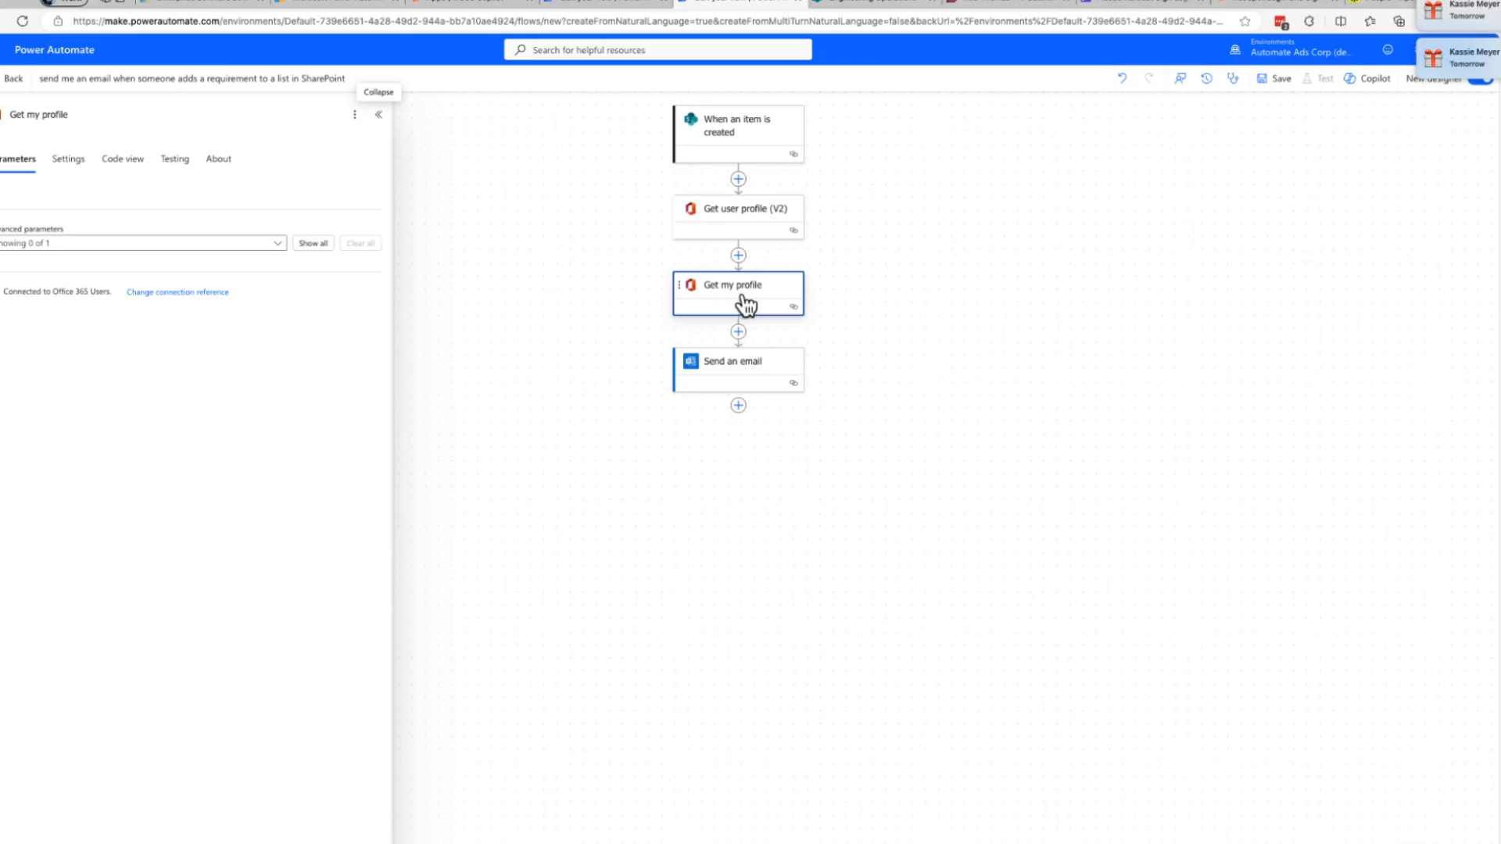
pyautogui.click(354, 115)
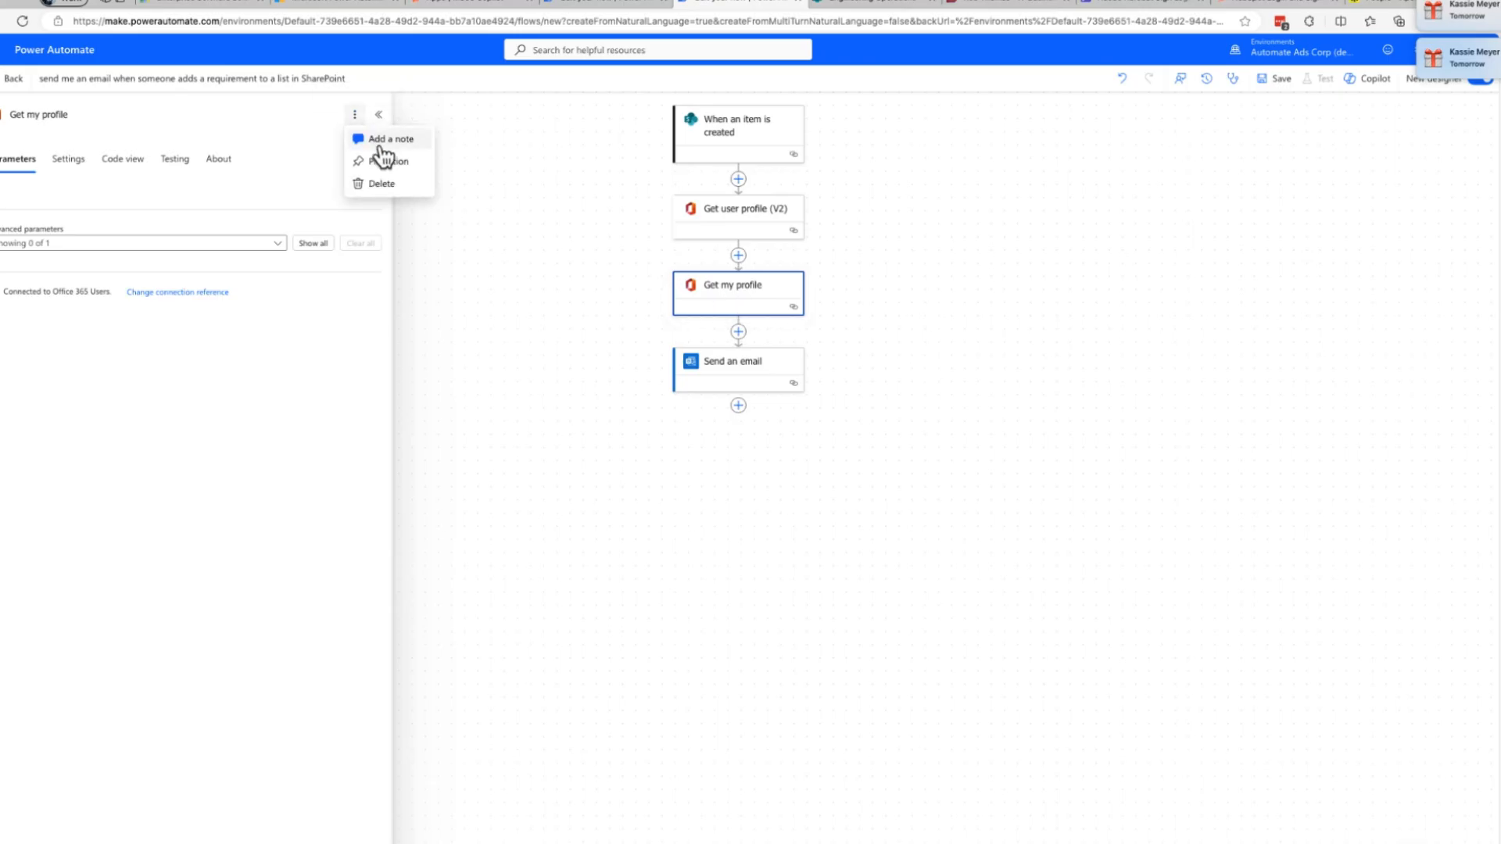
pyautogui.click(388, 186)
pyautogui.click(877, 483)
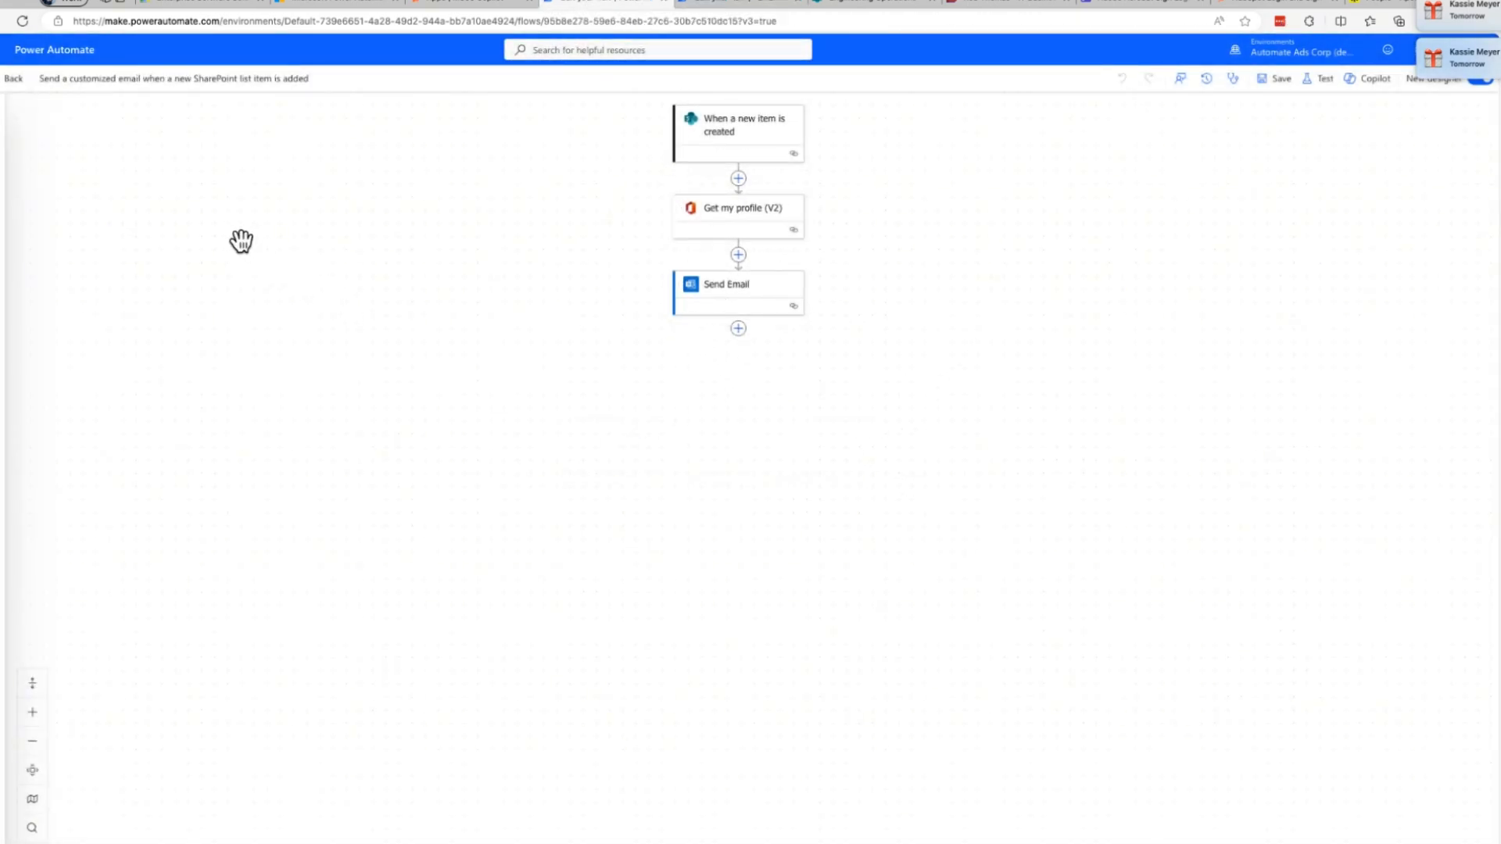
# Review the parameters of the template-based flow's trigger, Get my profile (V2) and Send Email actions
pyautogui.click(739, 147)
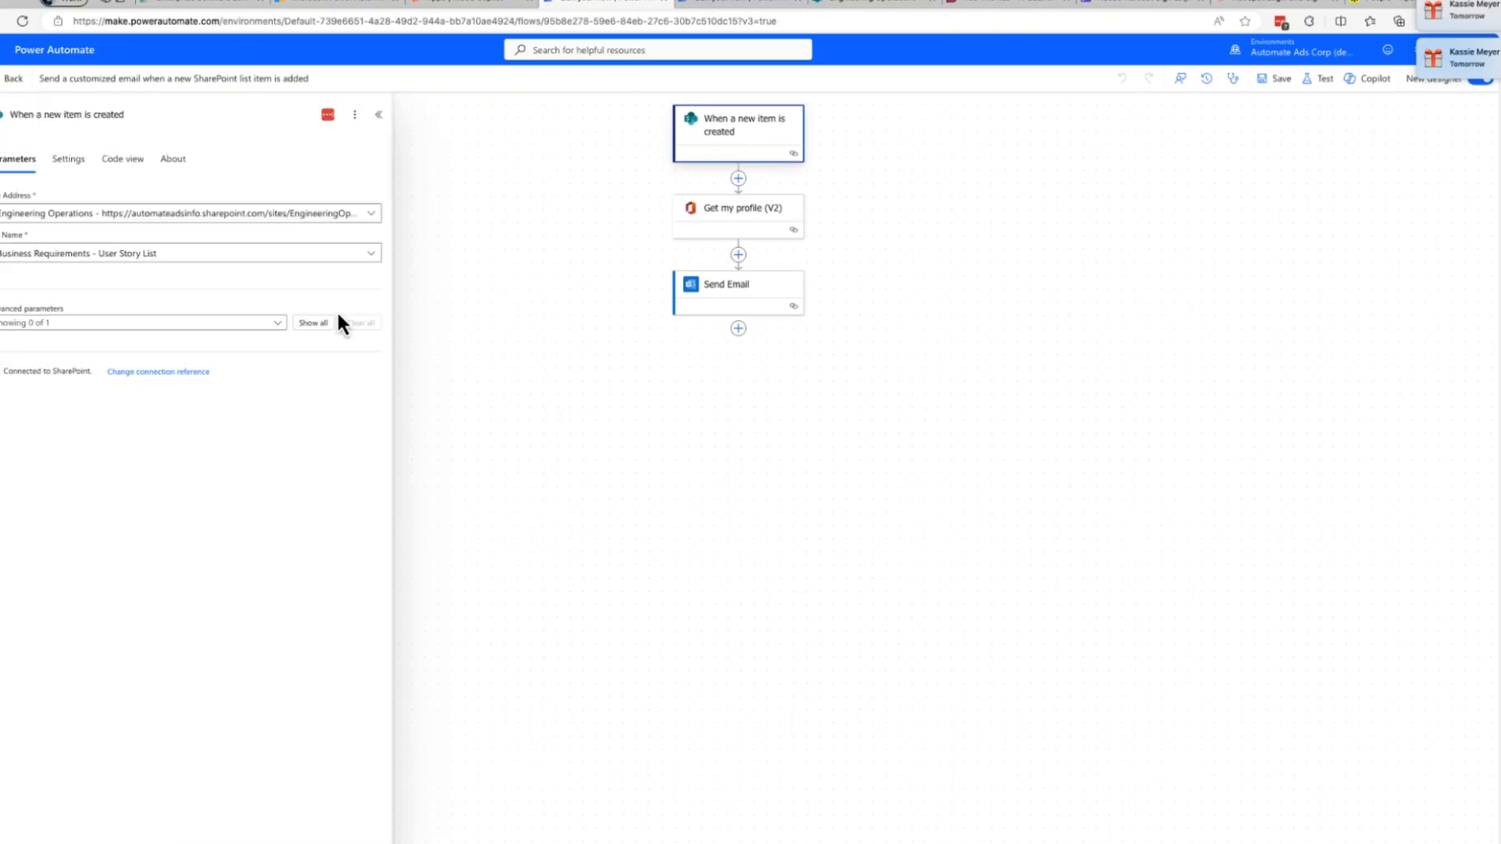
pyautogui.click(753, 232)
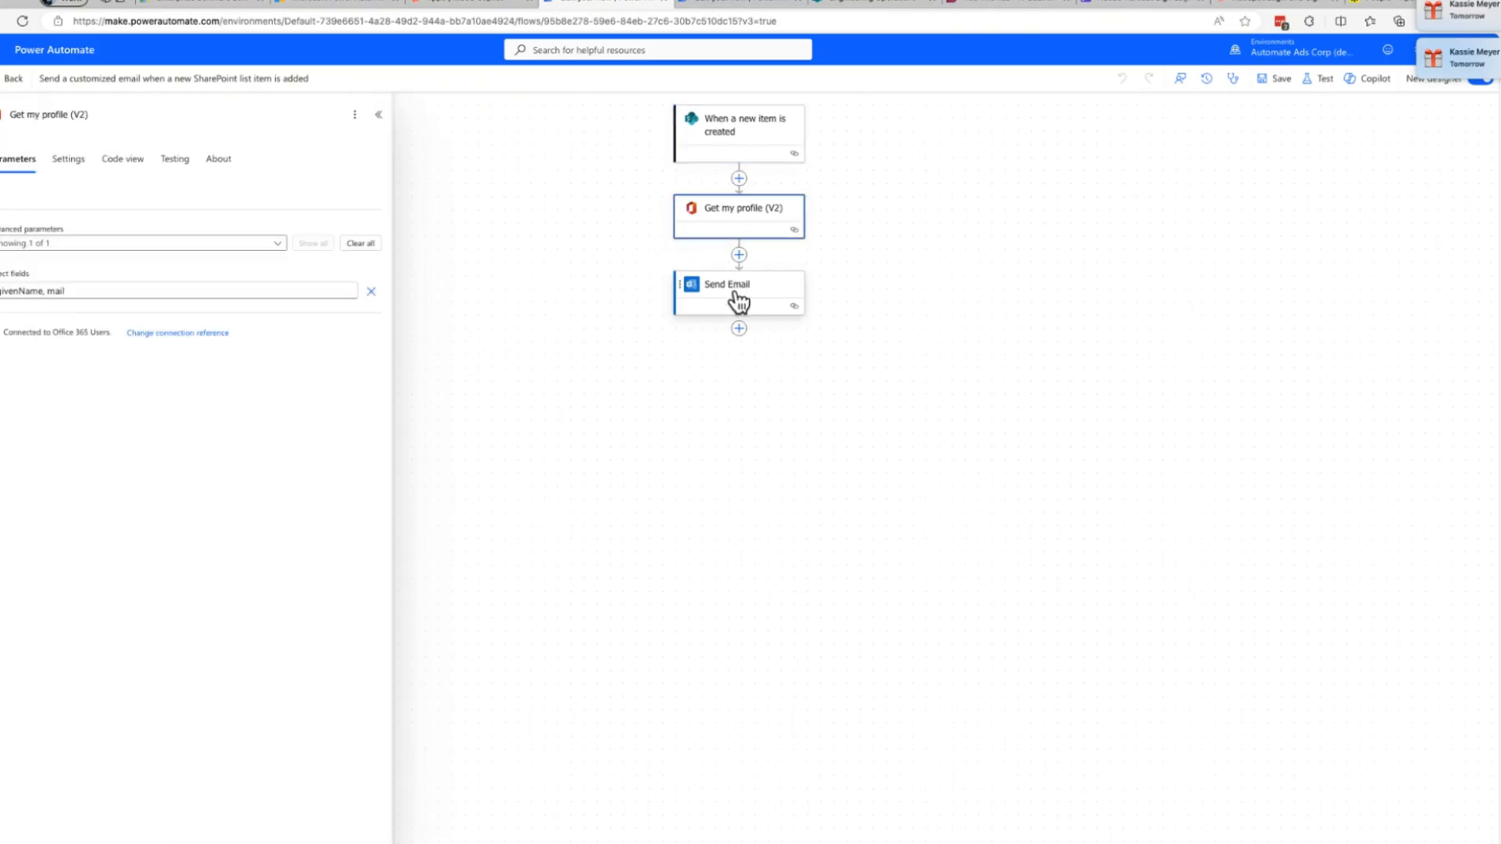
pyautogui.click(737, 302)
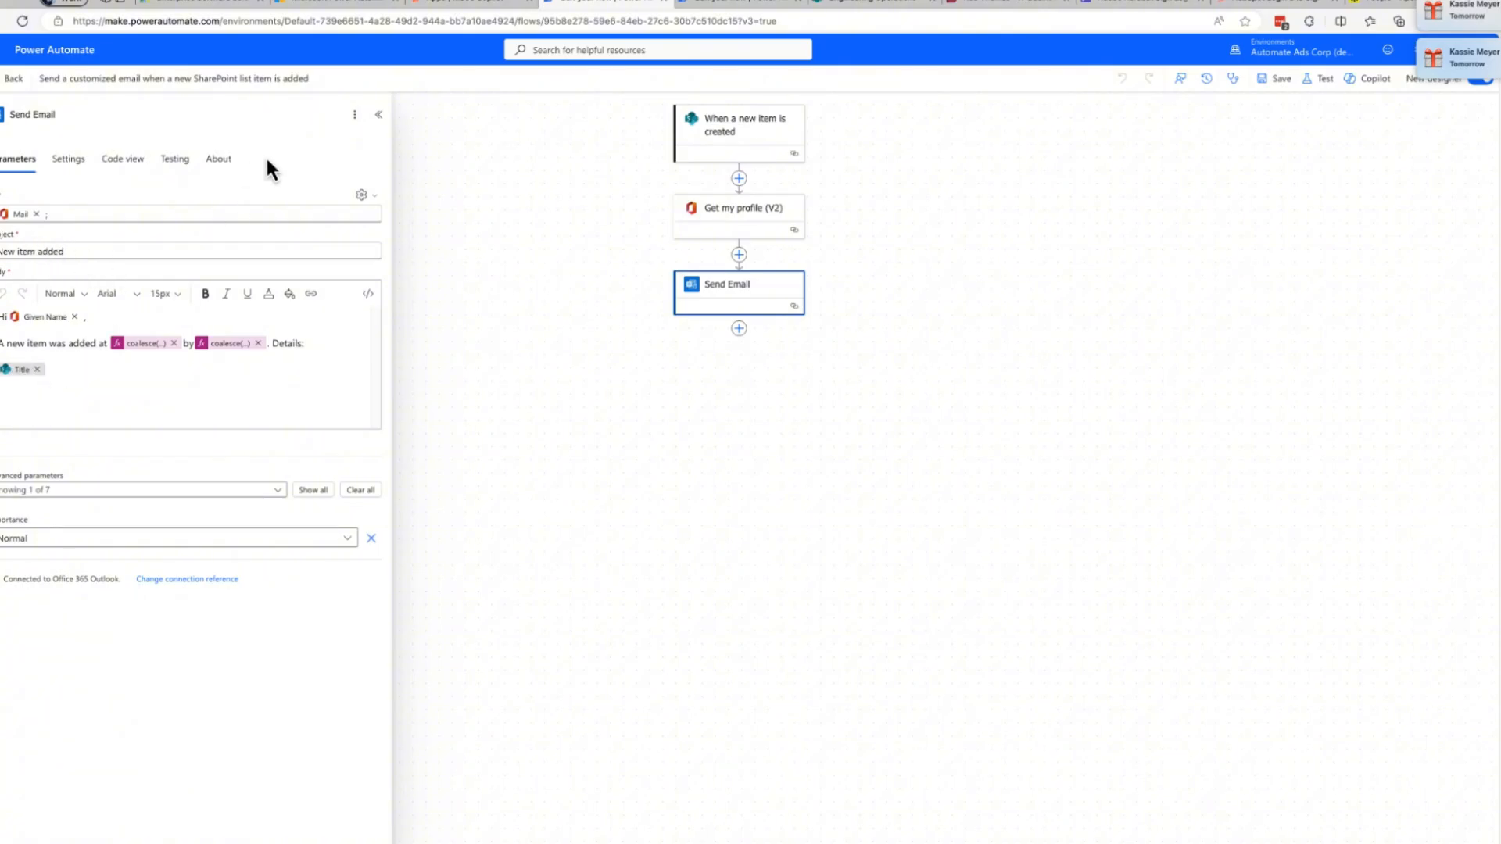
# Copy the email subject "New Business Requirement is Created/Added" from the Copilot-generated flow into the template-based flow's Send Email action, replacing its subject
pyautogui.click(727, 3)
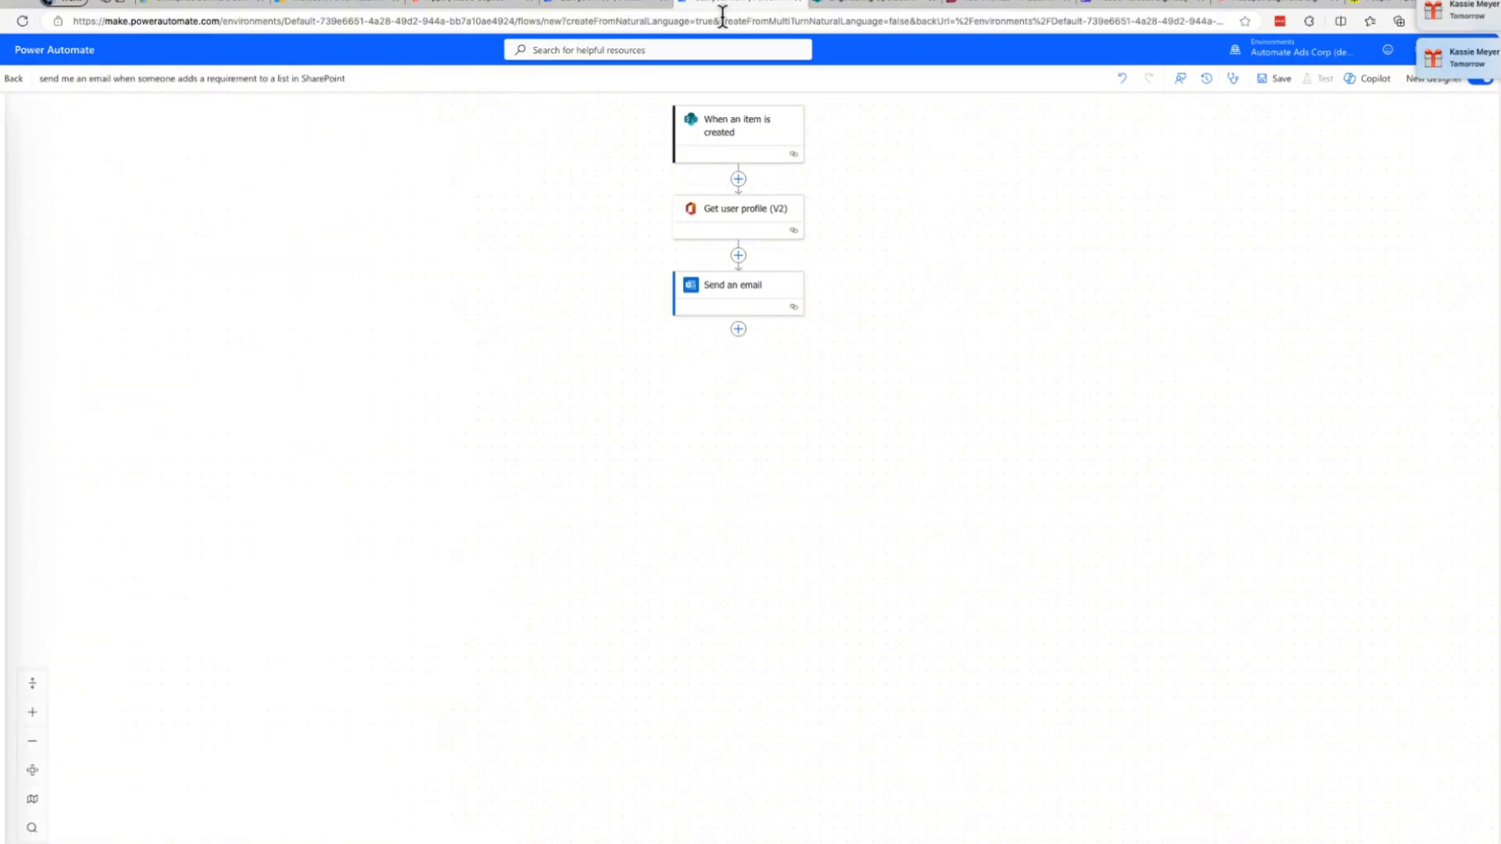
pyautogui.click(701, 292)
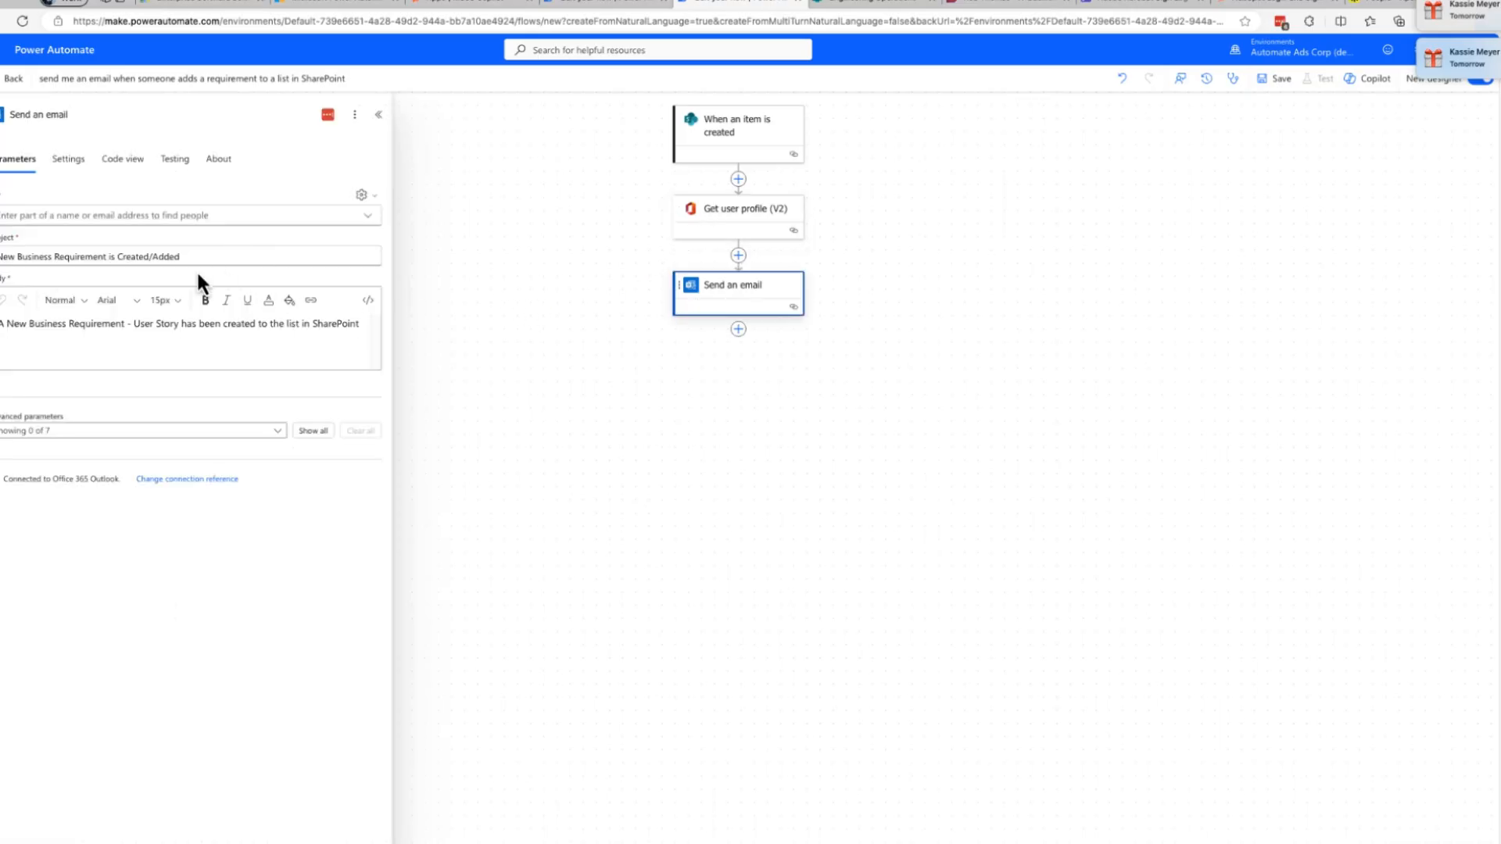
pyautogui.moveTo(183, 257); pyautogui.dragTo(2, 256)
pyautogui.hotkey('ctrl', 'c')
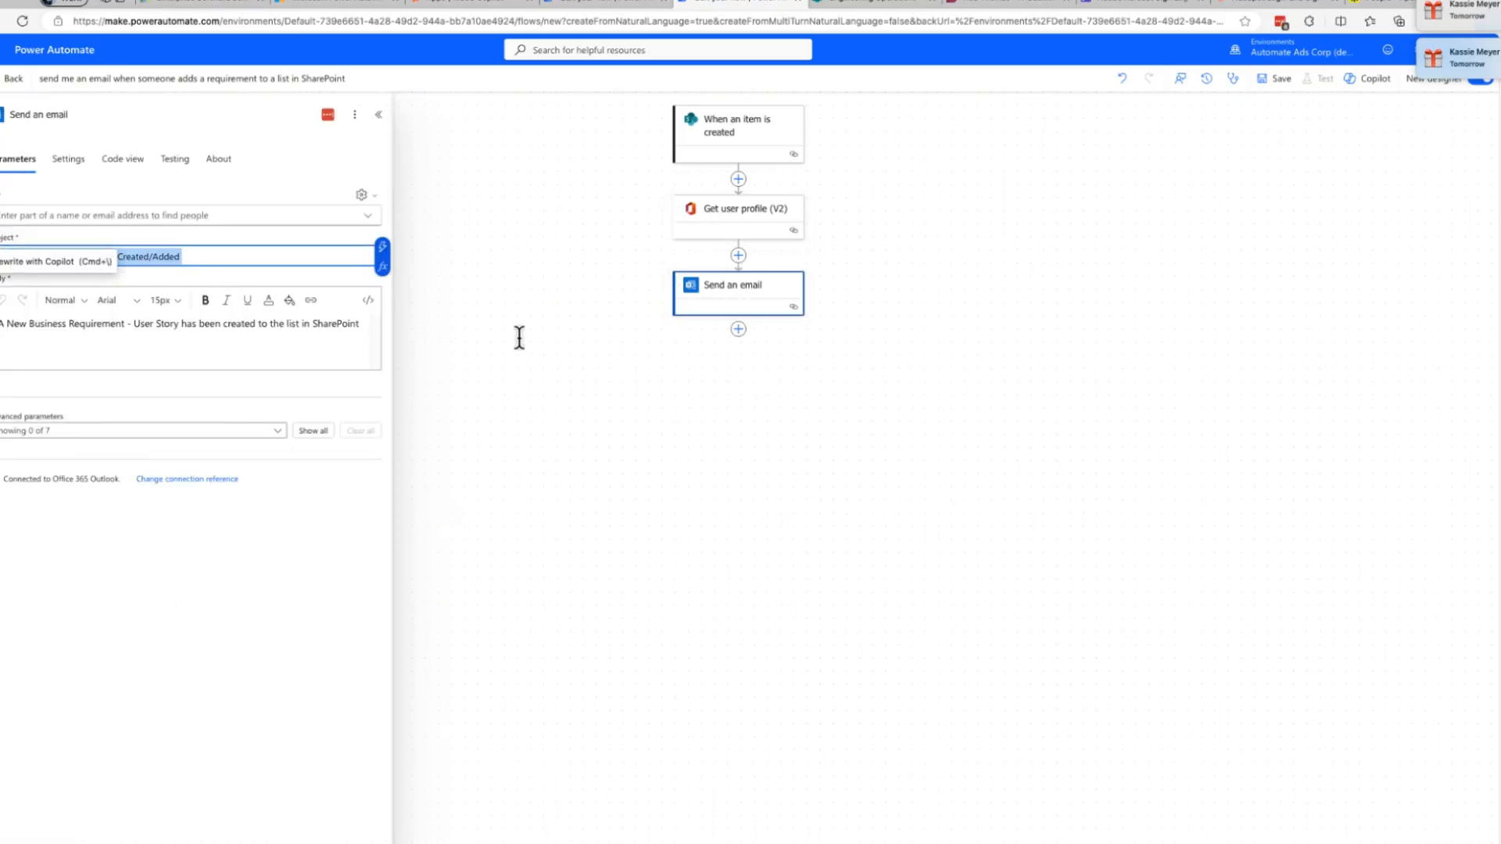
pyautogui.click(615, 12)
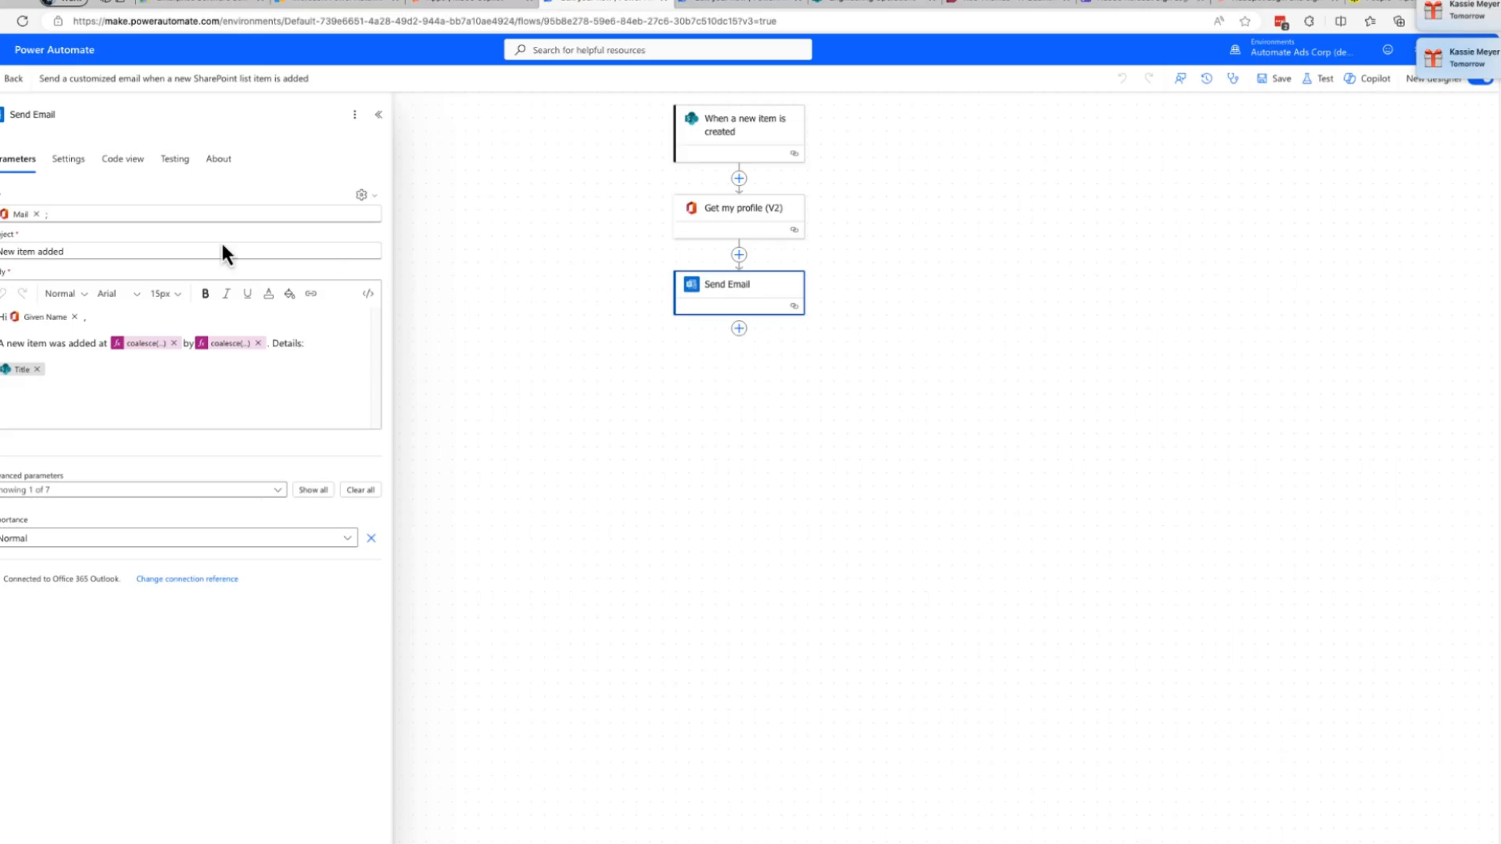
pyautogui.click(63, 251)
pyautogui.moveTo(64, 250); pyautogui.dragTo(10, 268)
pyautogui.hotkey('ctrl', 'v')
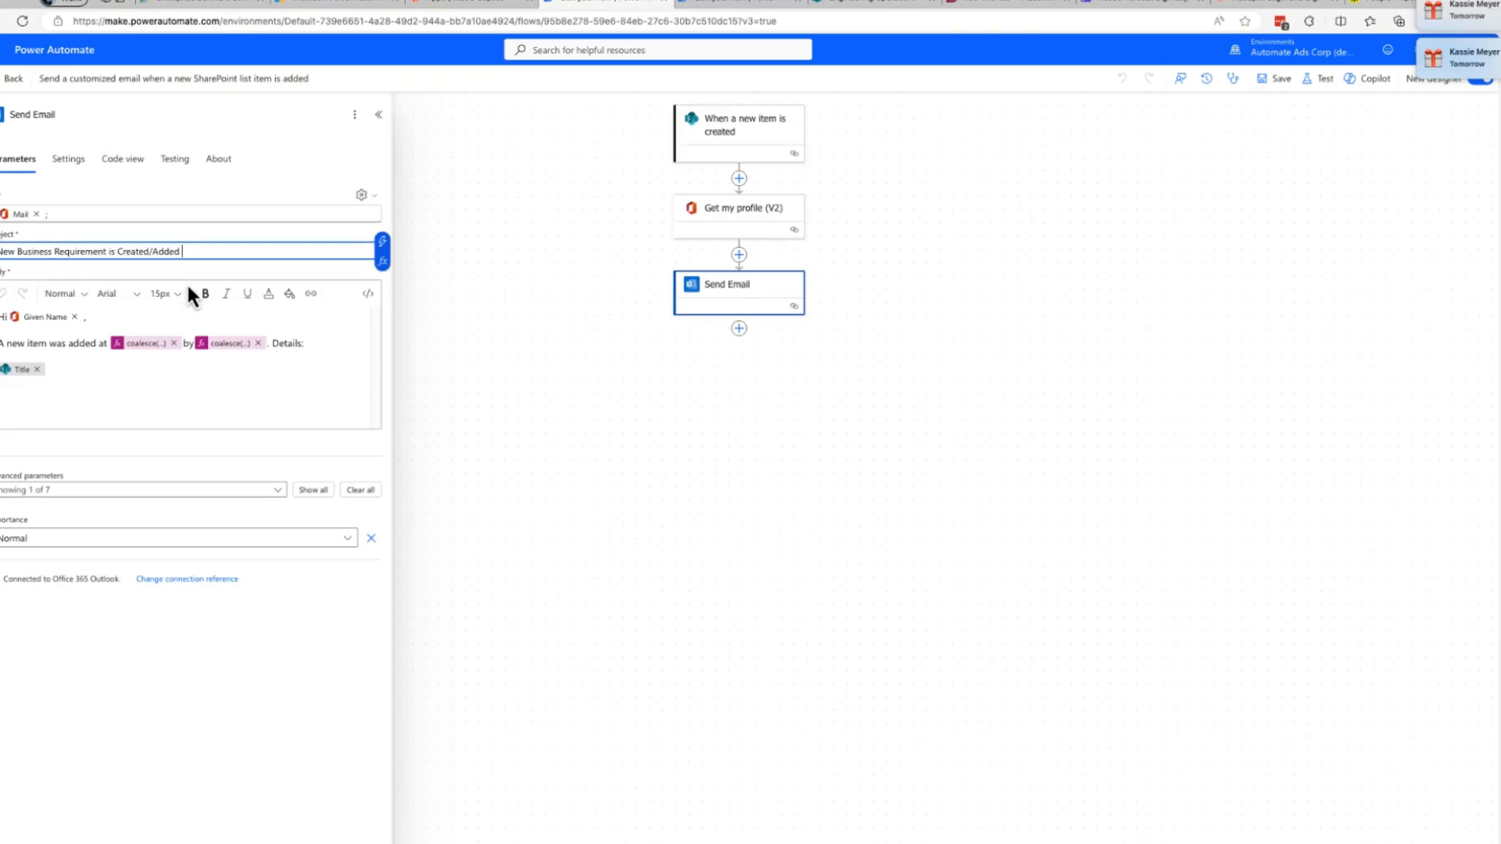
pyautogui.click(459, 424)
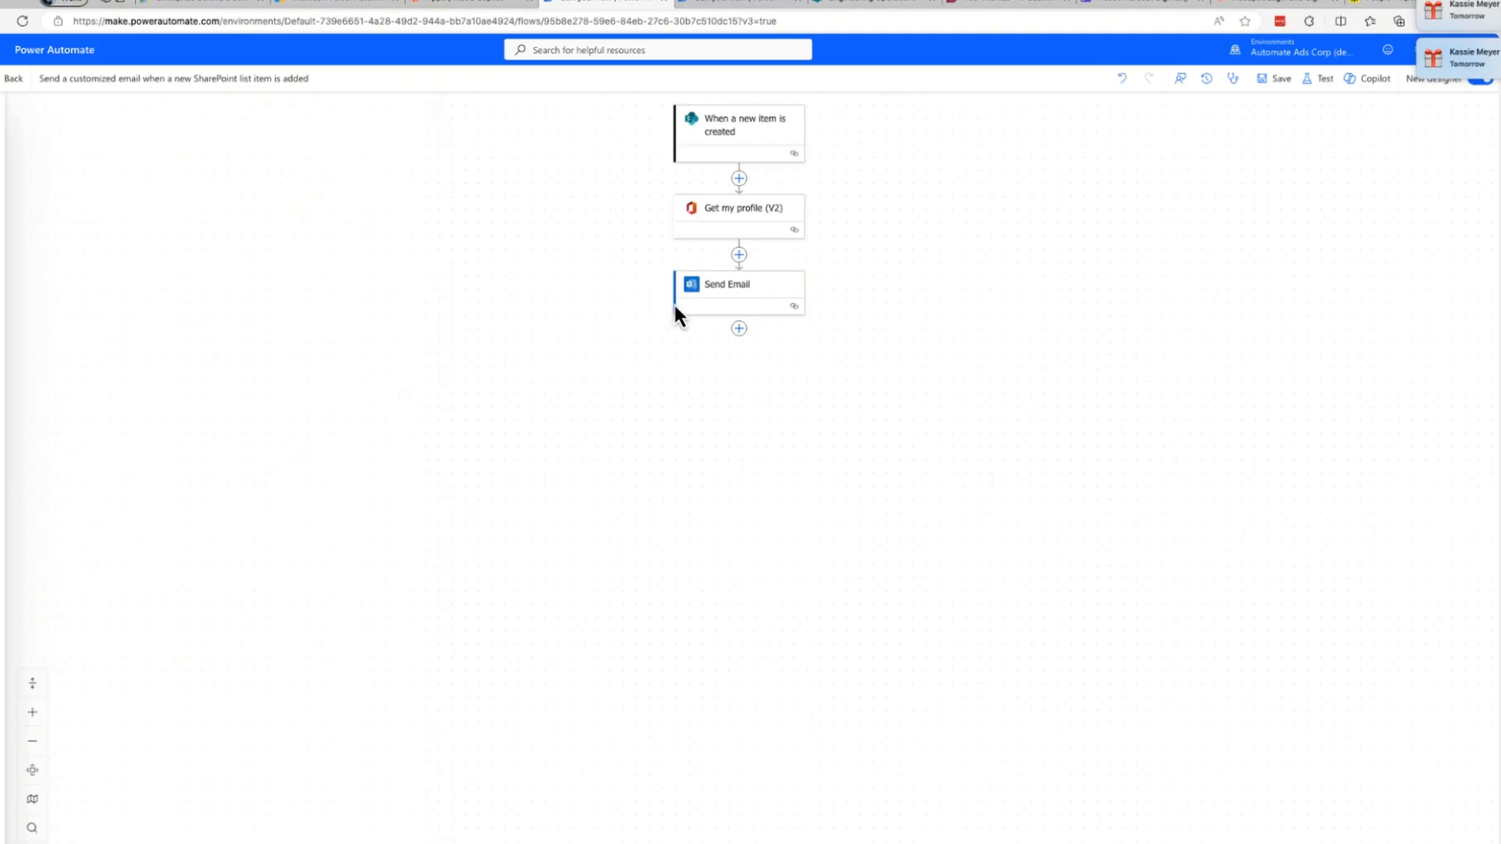
# Check the template-based flow's Send Email settings, save that flow, and return to the Copilot-generated flow's overview
pyautogui.click(736, 283)
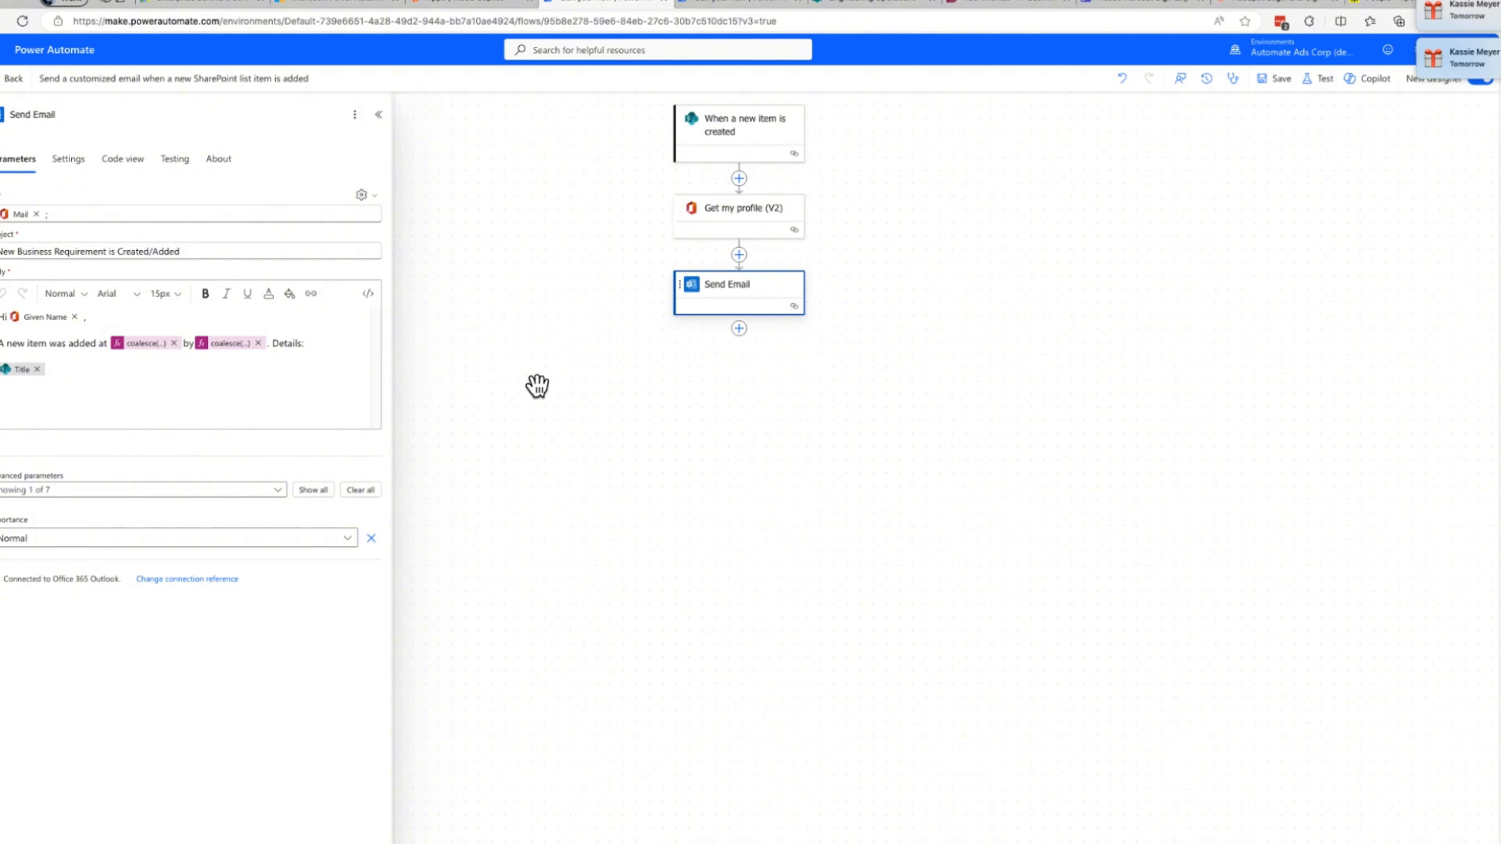
pyautogui.click(616, 469)
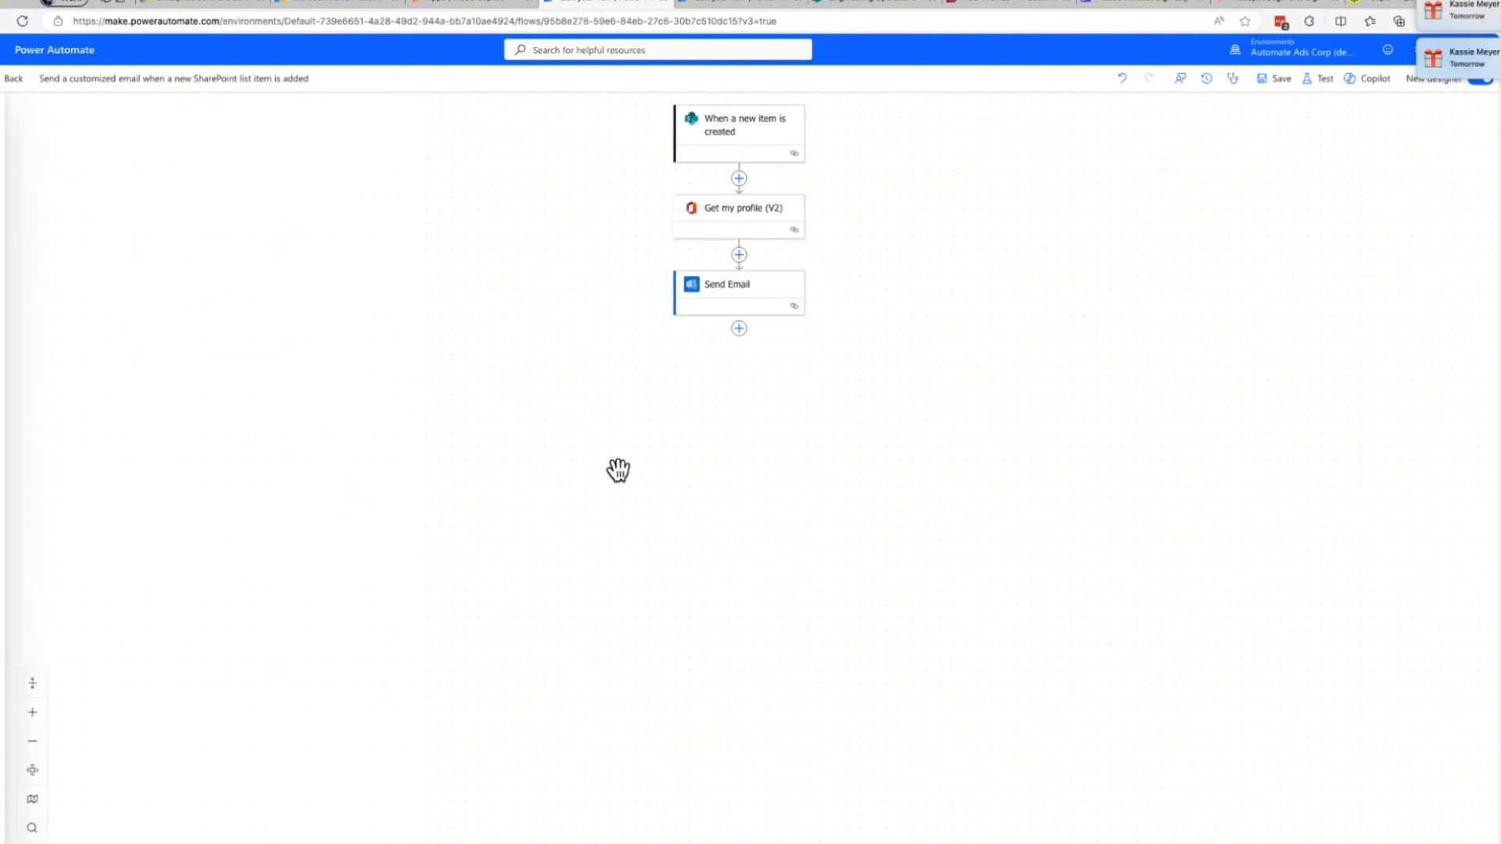
pyautogui.click(1282, 82)
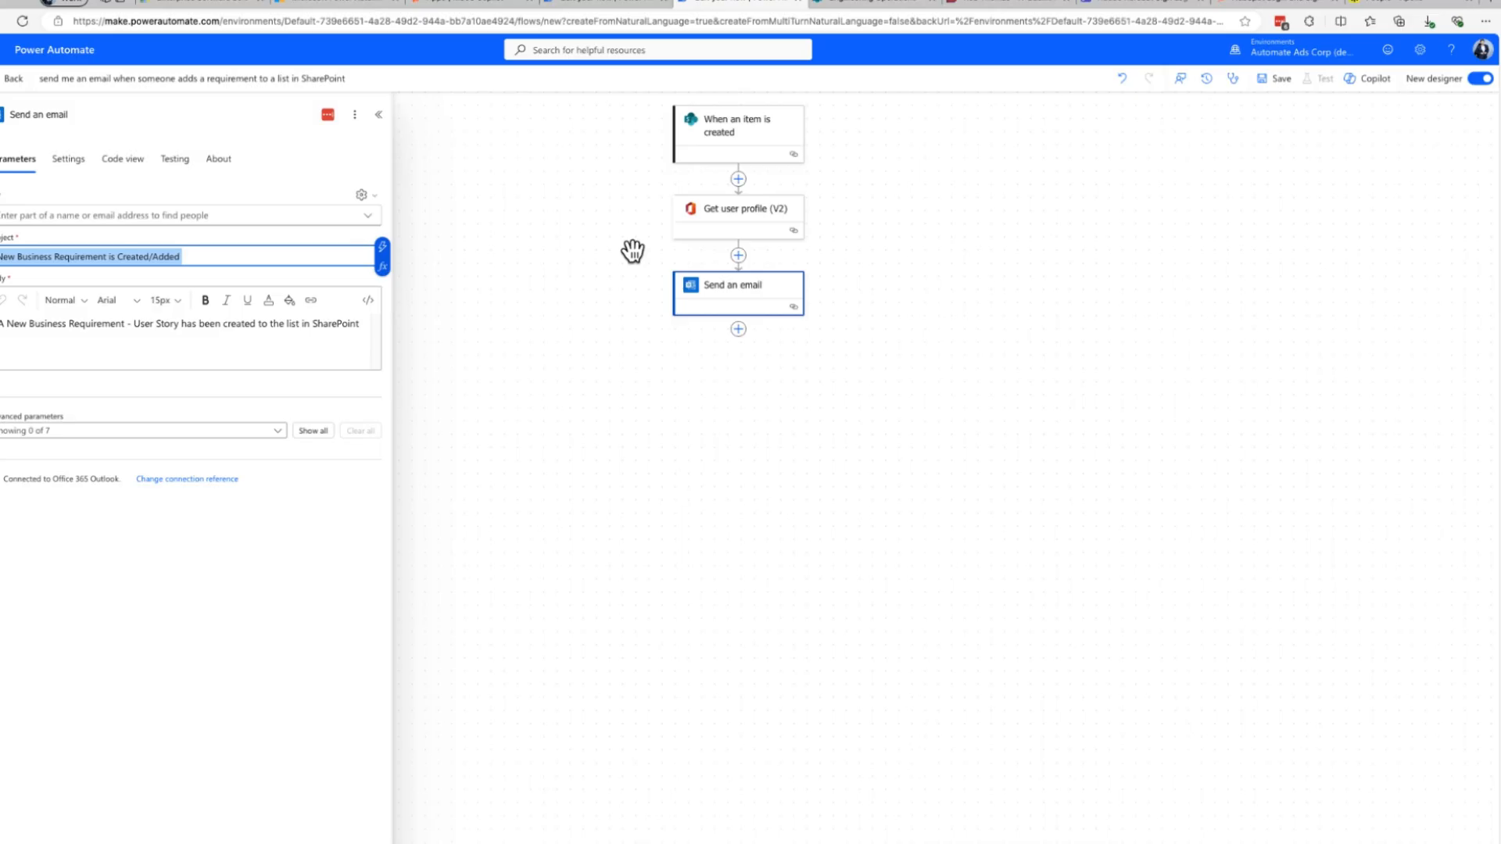
pyautogui.click(393, 128)
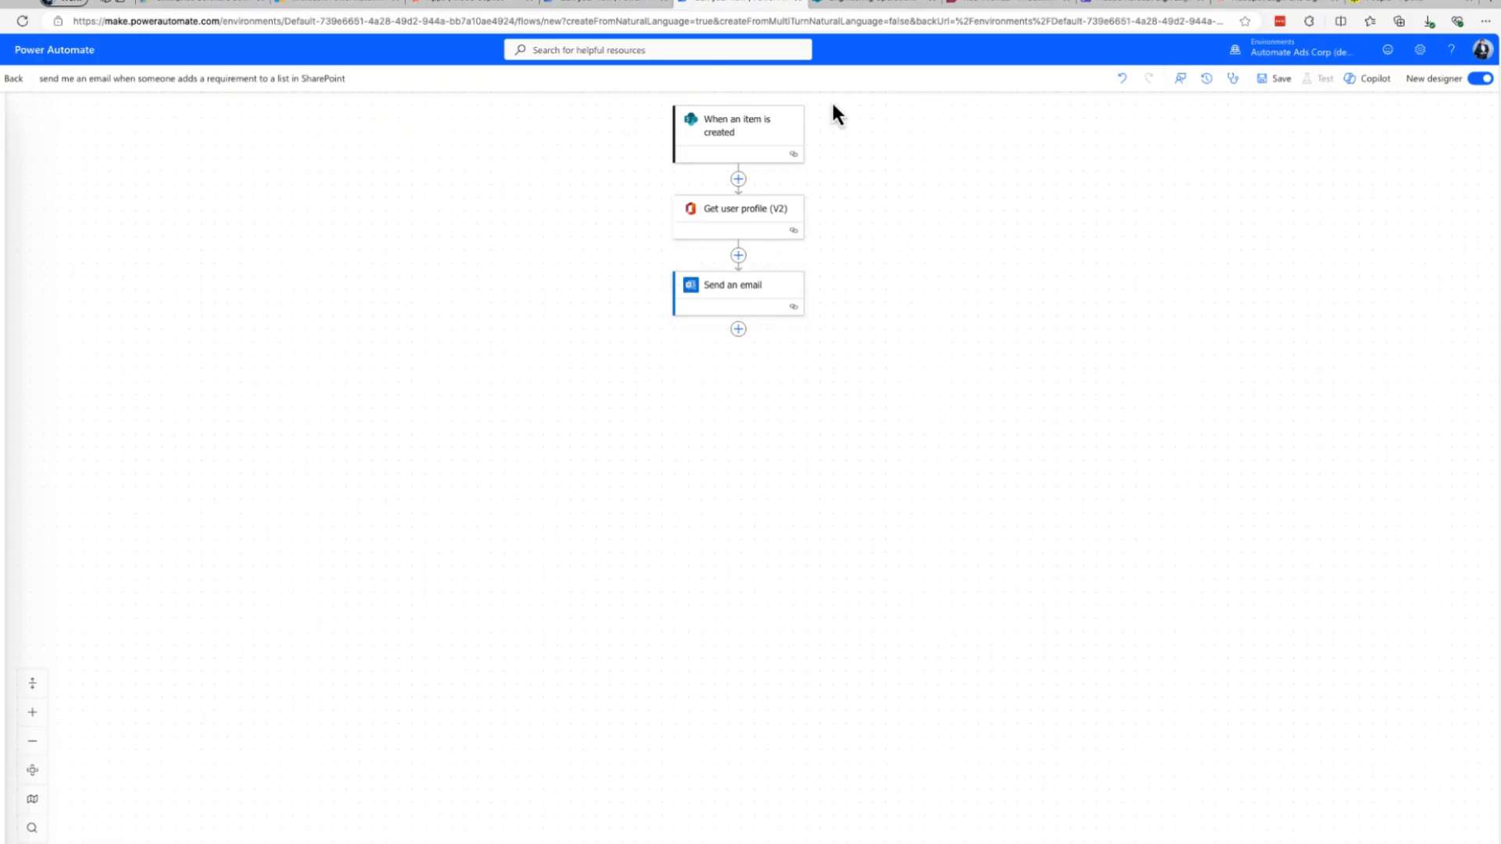